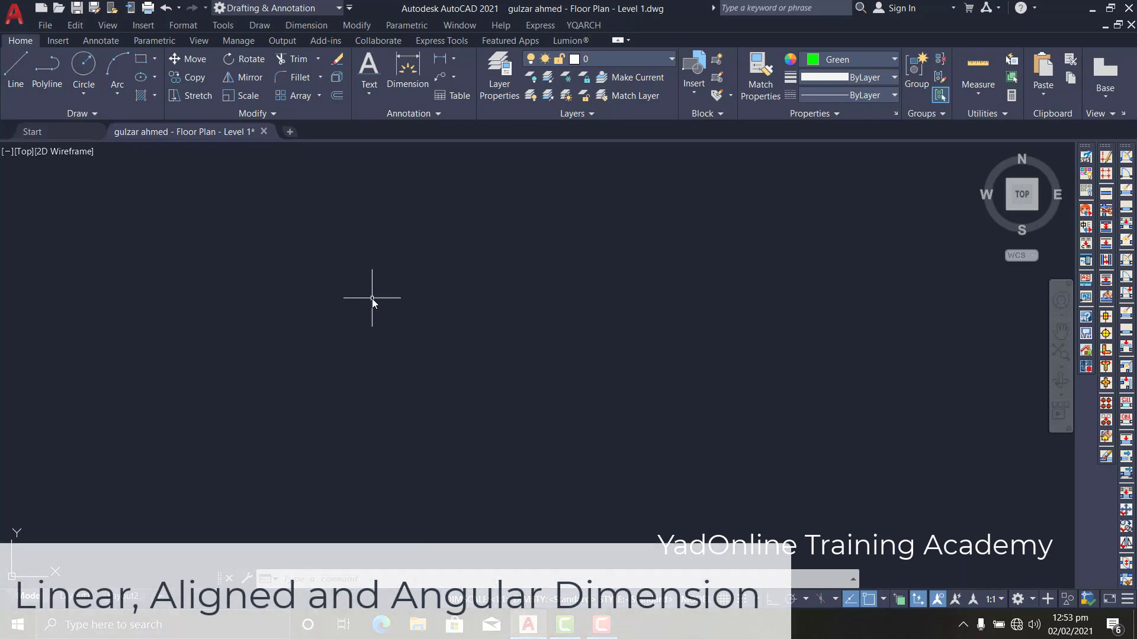
Draw a horizontal line 20' long with Ortho mode on.
{"action": "left_click", "coordinate": [16, 73]}
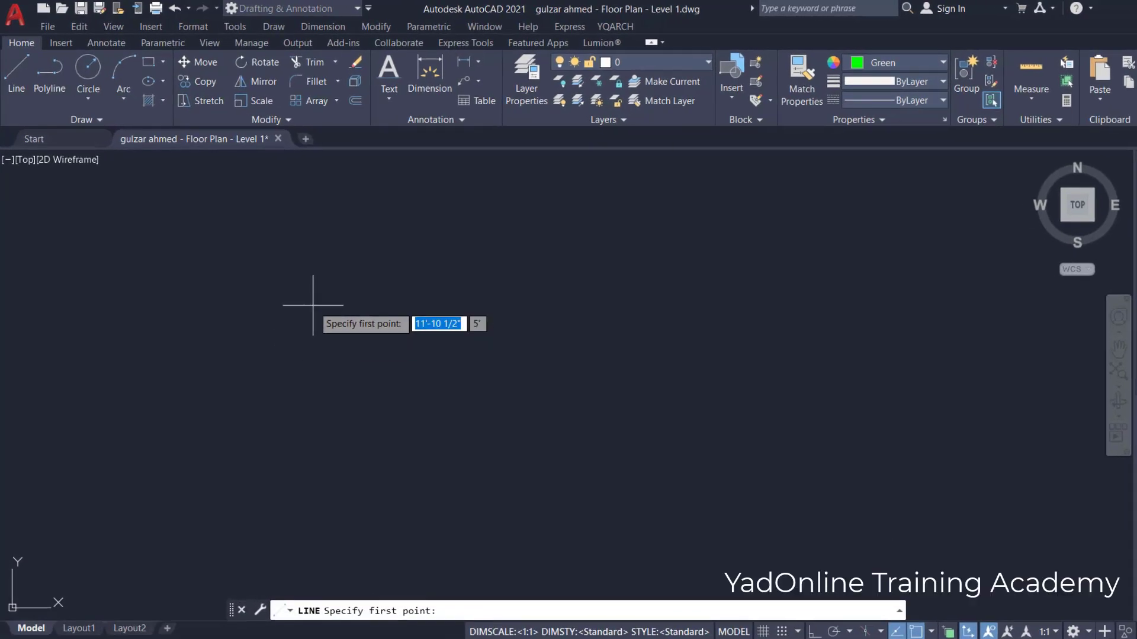
{"action": "left_click", "coordinate": [313, 306]}
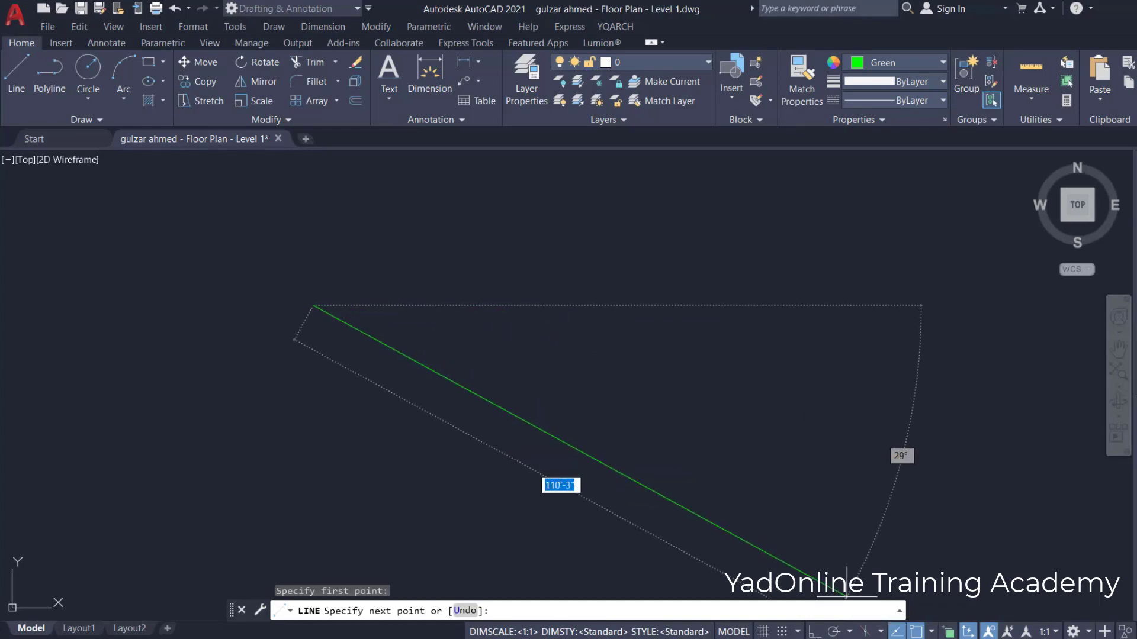
{"action": "key", "text": "F8"}
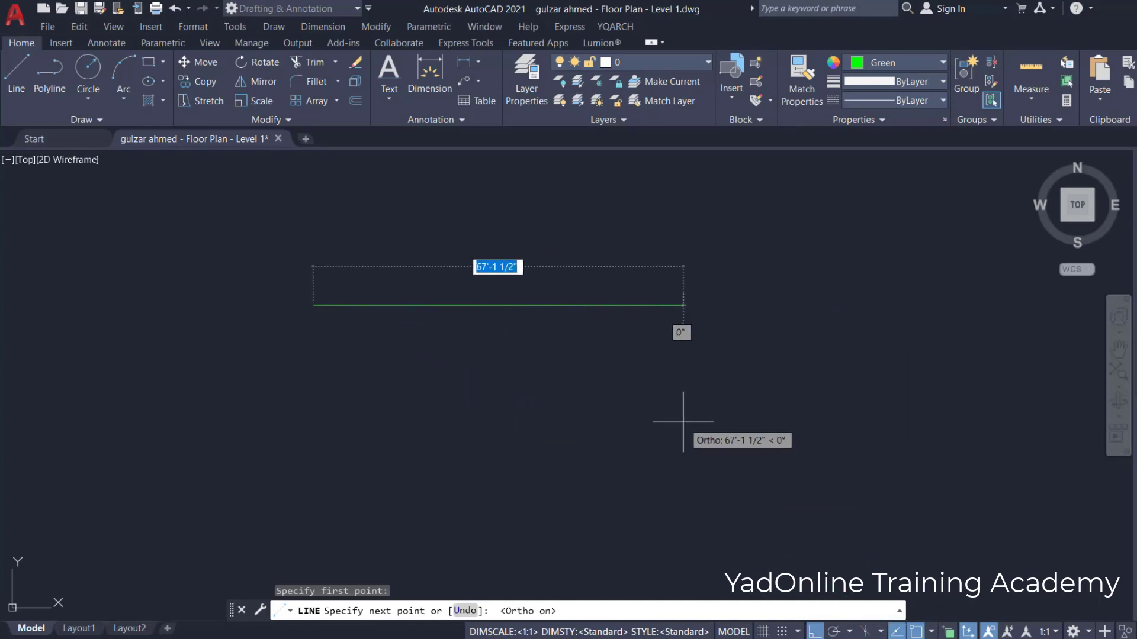
{"action": "type", "text": "20"}
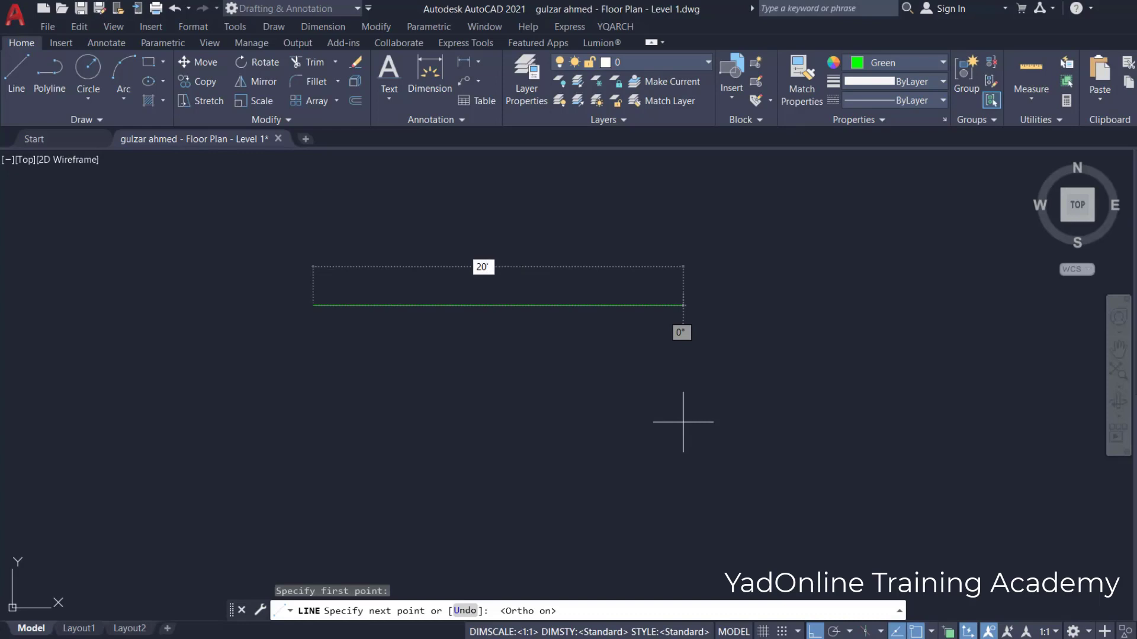
{"action": "type", "text": "'"}
{"action": "key", "text": "Return"}
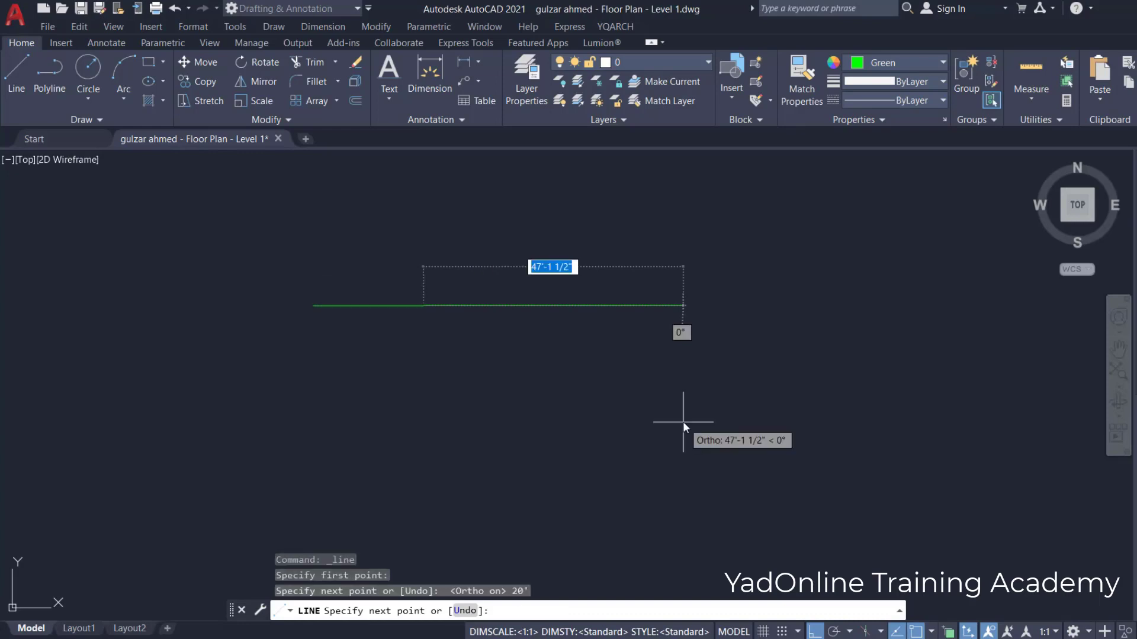
{"action": "key", "text": "Return"}
{"action": "scroll", "coordinate": [307, 302], "scroll_direction": "up", "scroll_amount": 4}
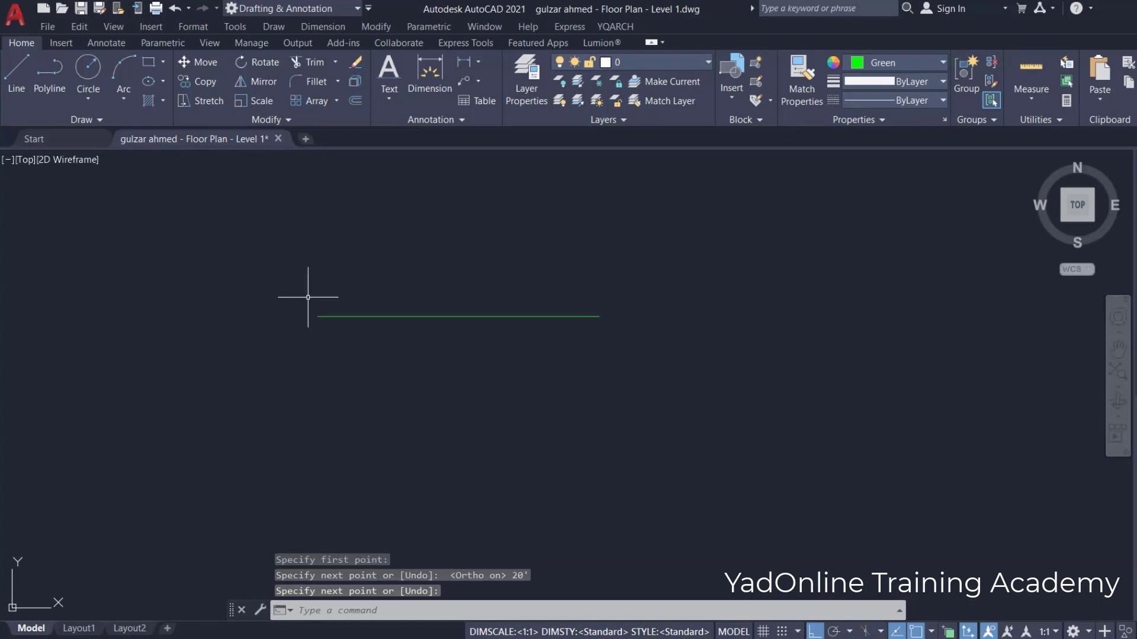
{"action": "scroll", "coordinate": [314, 337], "scroll_direction": "up", "scroll_amount": 3}
{"action": "scroll", "coordinate": [355, 353], "scroll_direction": "down", "scroll_amount": 6}
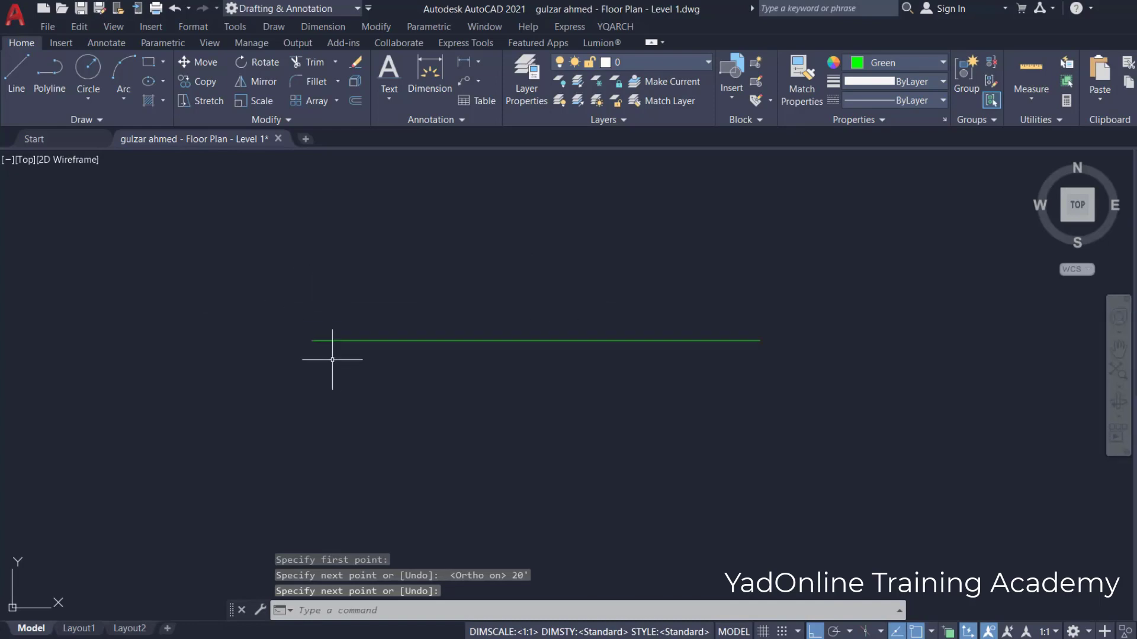
{"action": "scroll", "coordinate": [390, 349], "scroll_direction": "up", "scroll_amount": 2}
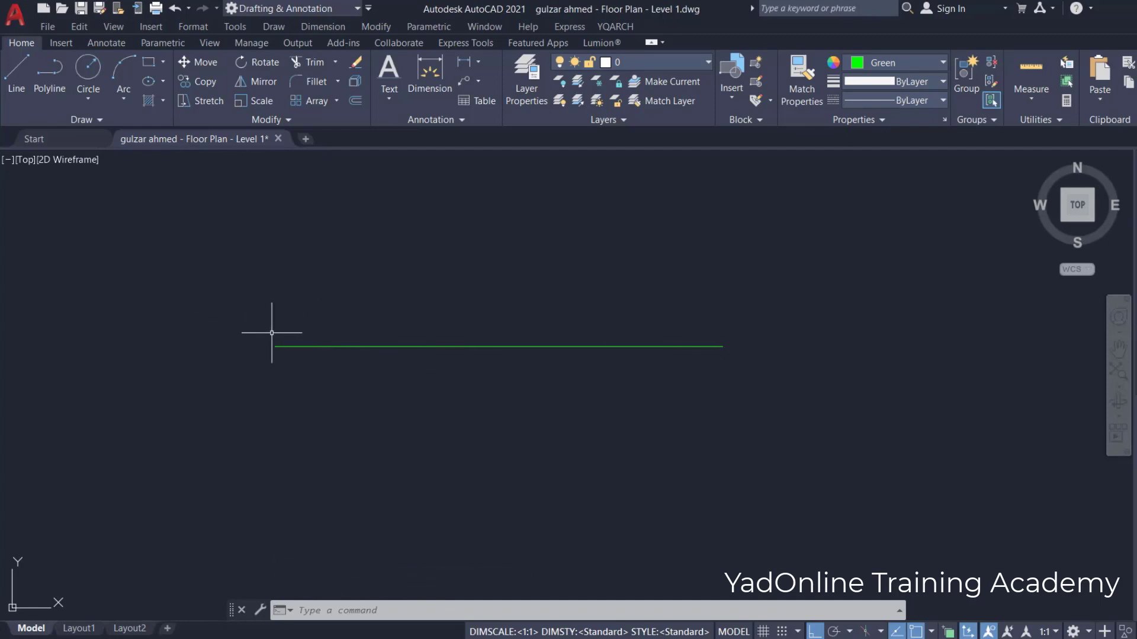
{"action": "scroll", "coordinate": [283, 336], "scroll_direction": "up", "scroll_amount": 2}
{"action": "scroll", "coordinate": [282, 336], "scroll_direction": "down", "scroll_amount": 2}
{"action": "scroll", "coordinate": [310, 346], "scroll_direction": "up", "scroll_amount": 2}
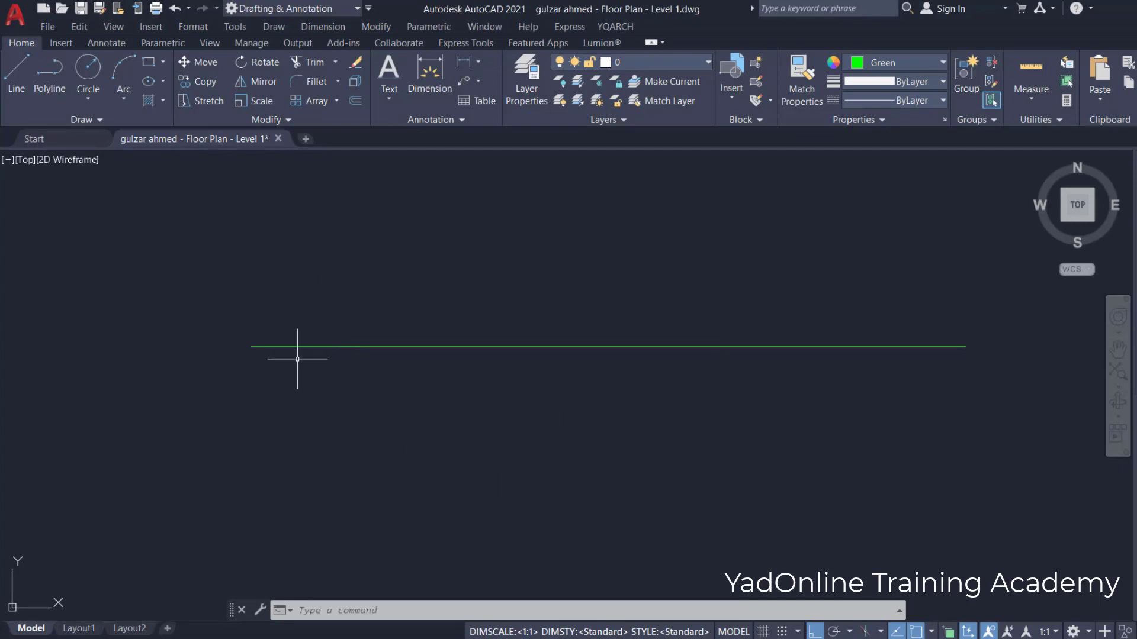
{"action": "scroll", "coordinate": [297, 359], "scroll_direction": "down", "scroll_amount": 2}
{"action": "scroll", "coordinate": [314, 359], "scroll_direction": "up", "scroll_amount": 2}
{"action": "scroll", "coordinate": [319, 355], "scroll_direction": "down", "scroll_amount": 2}
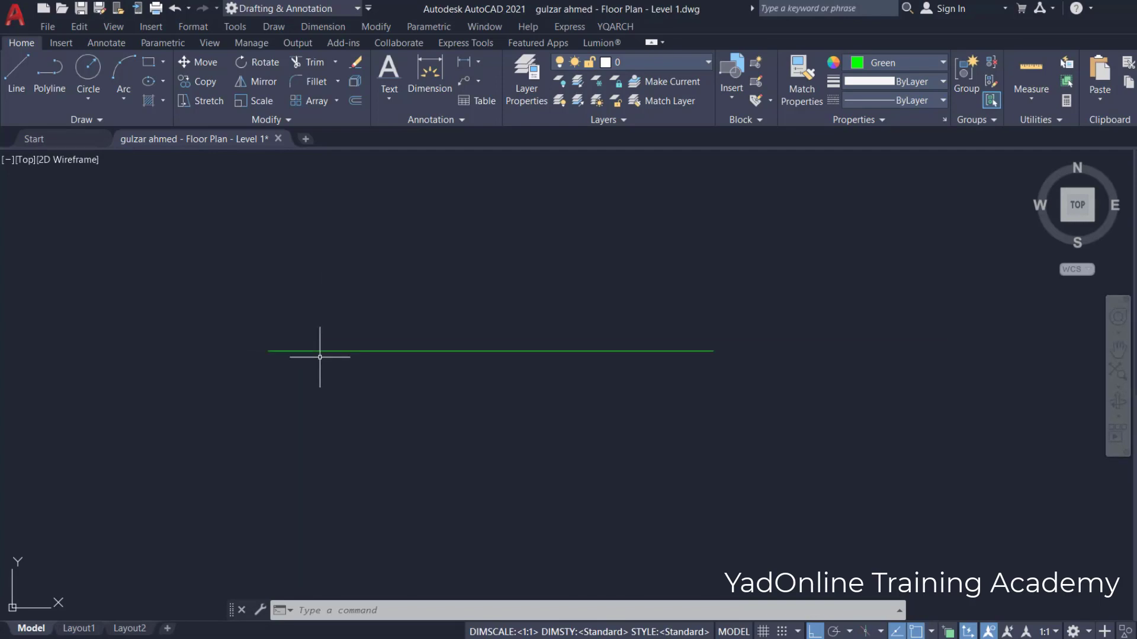
Add a linear dimension between the two endpoints of the line, placing the dimension line above it.
{"action": "scroll", "coordinate": [341, 353], "scroll_direction": "up", "scroll_amount": 2}
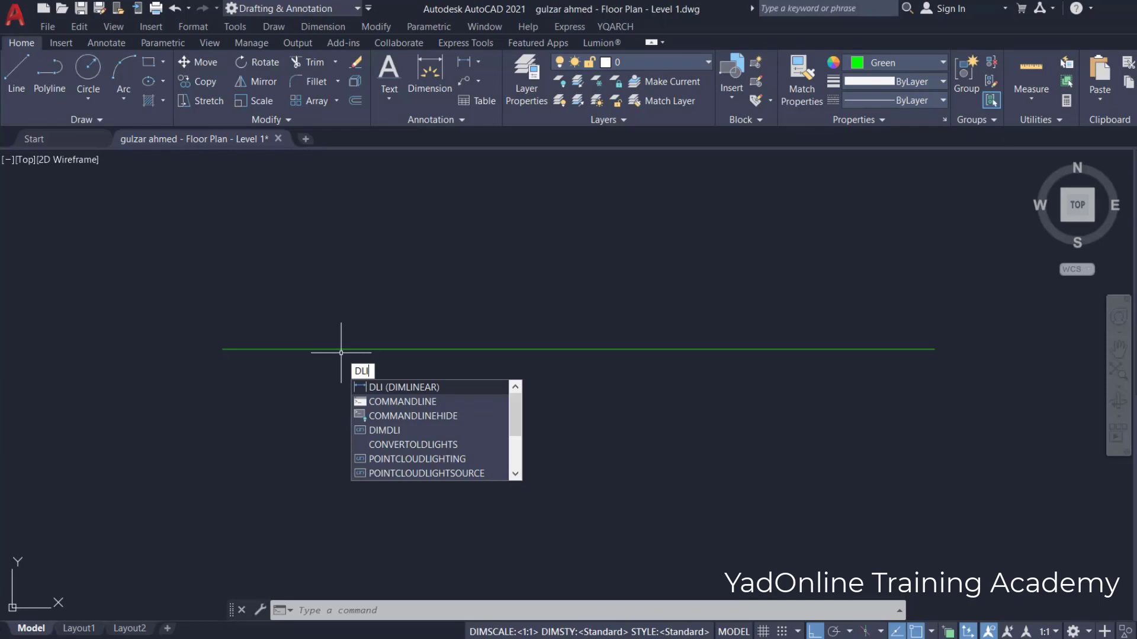
{"action": "key", "text": "Return"}
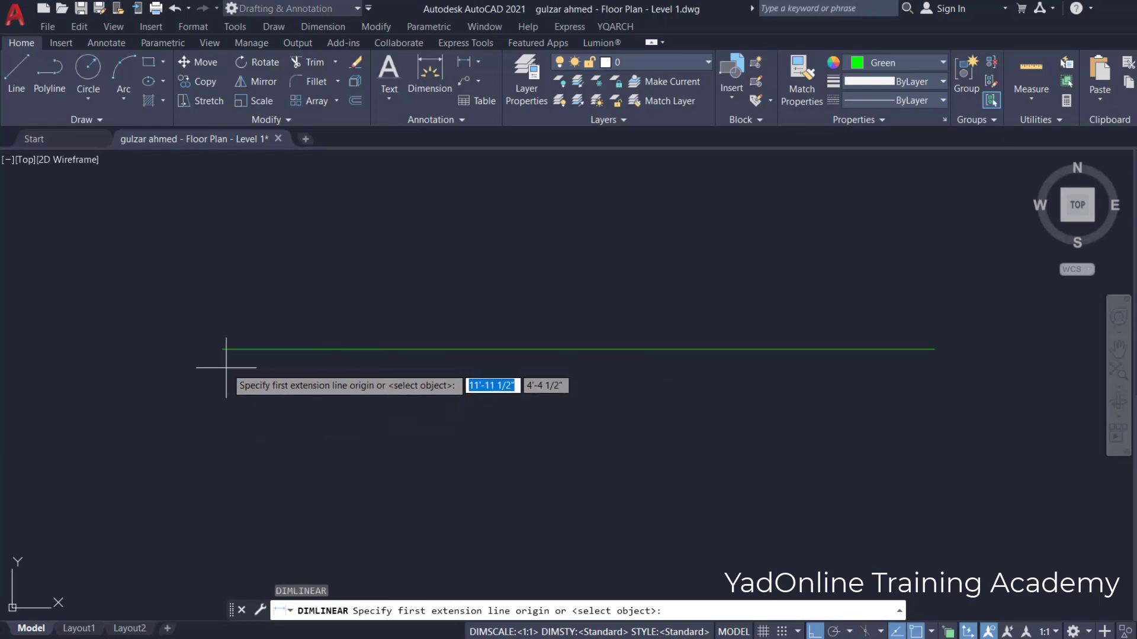
{"action": "left_click", "coordinate": [223, 350]}
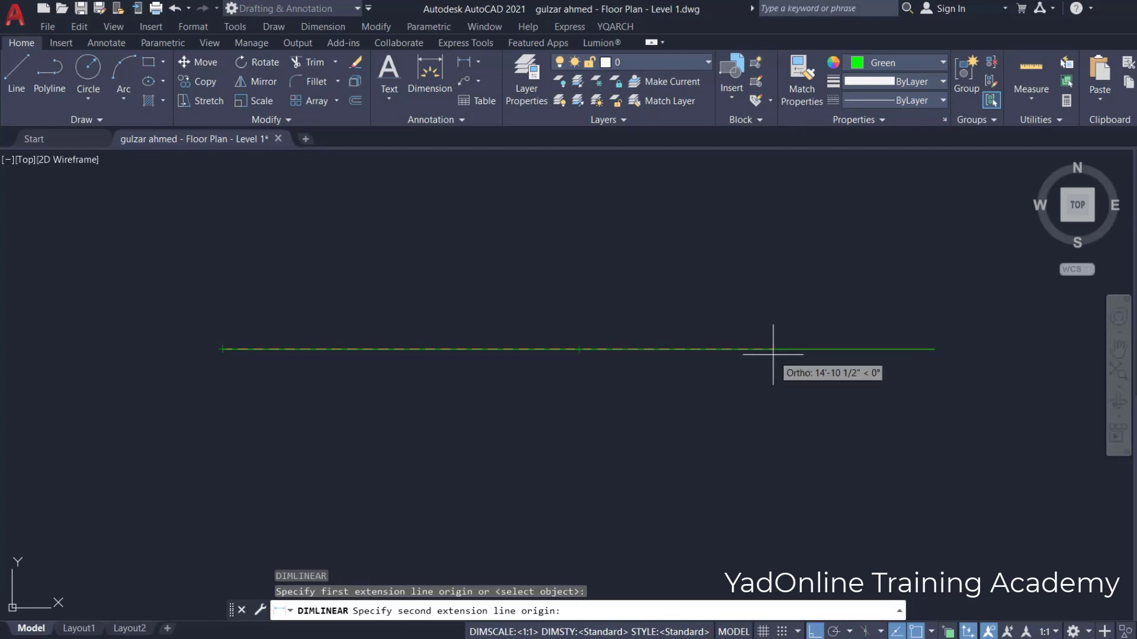
{"action": "left_click", "coordinate": [934, 350]}
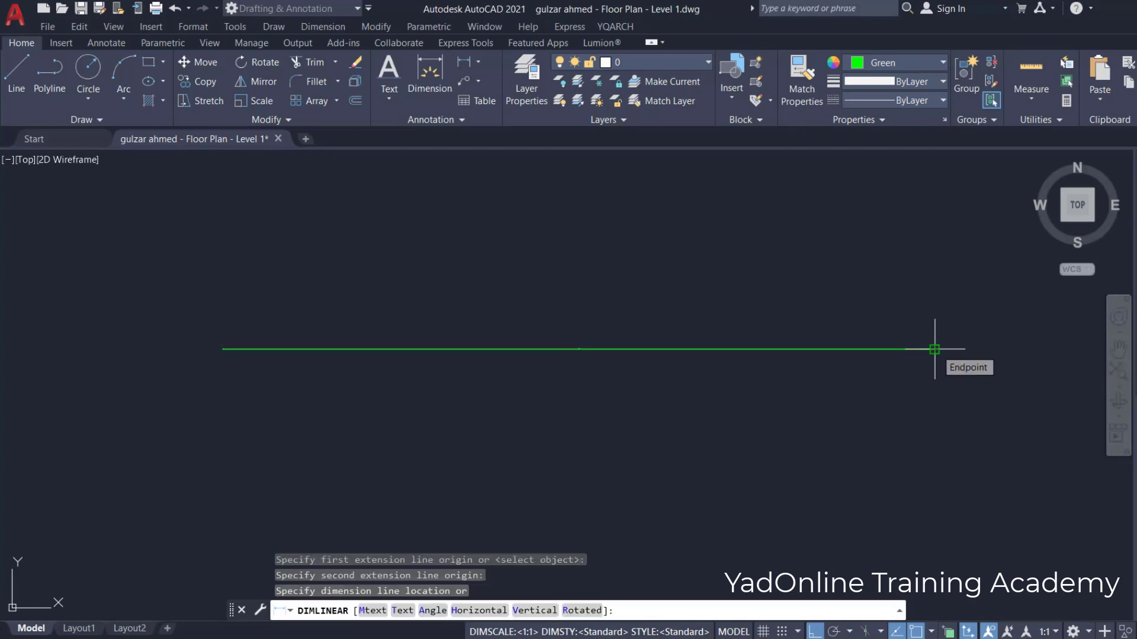
{"action": "left_click", "coordinate": [935, 275]}
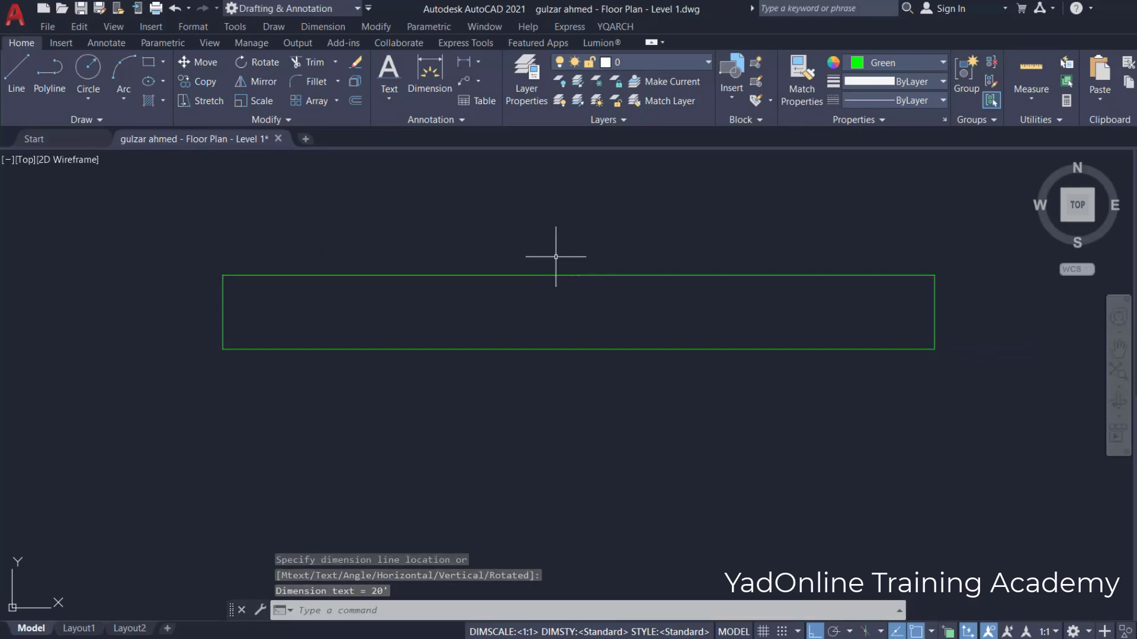
Examine the size and legibility of the text on the linear dimension, both close up and from a distance.
{"action": "scroll", "coordinate": [597, 275], "scroll_direction": "up", "scroll_amount": 5}
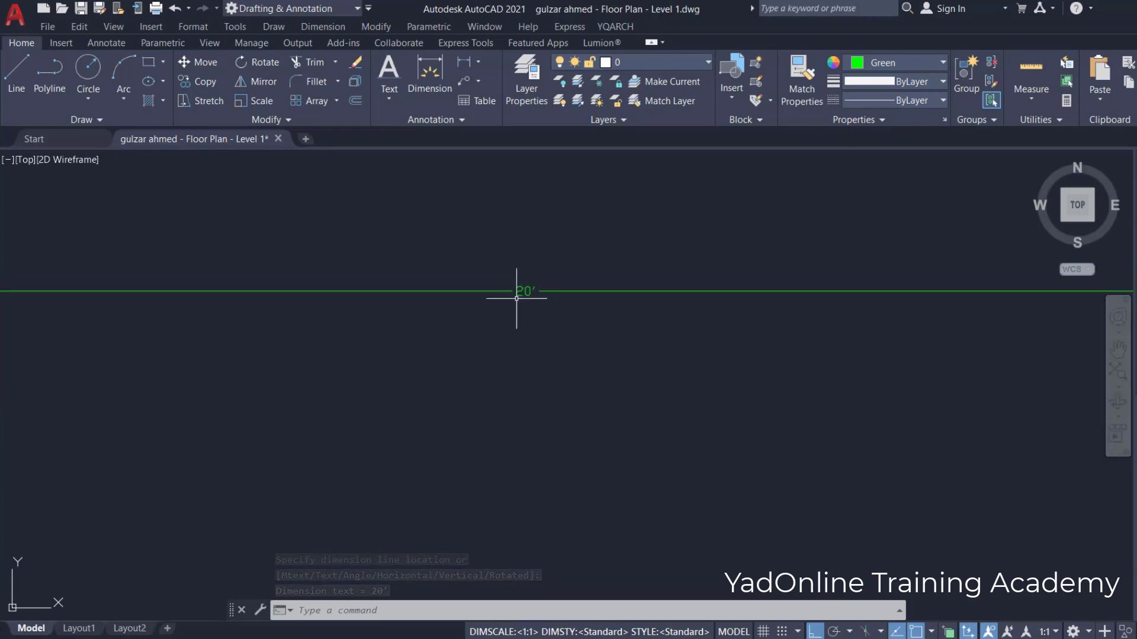
{"action": "scroll", "coordinate": [516, 299], "scroll_direction": "up", "scroll_amount": 5}
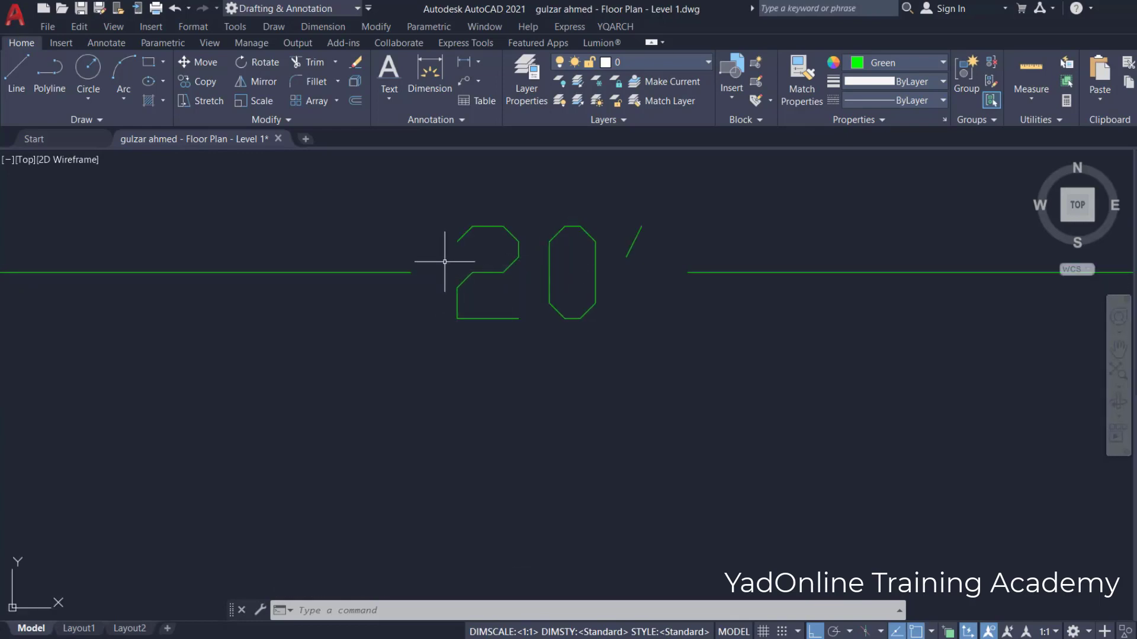
{"action": "scroll", "coordinate": [533, 269], "scroll_direction": "down", "scroll_amount": 5}
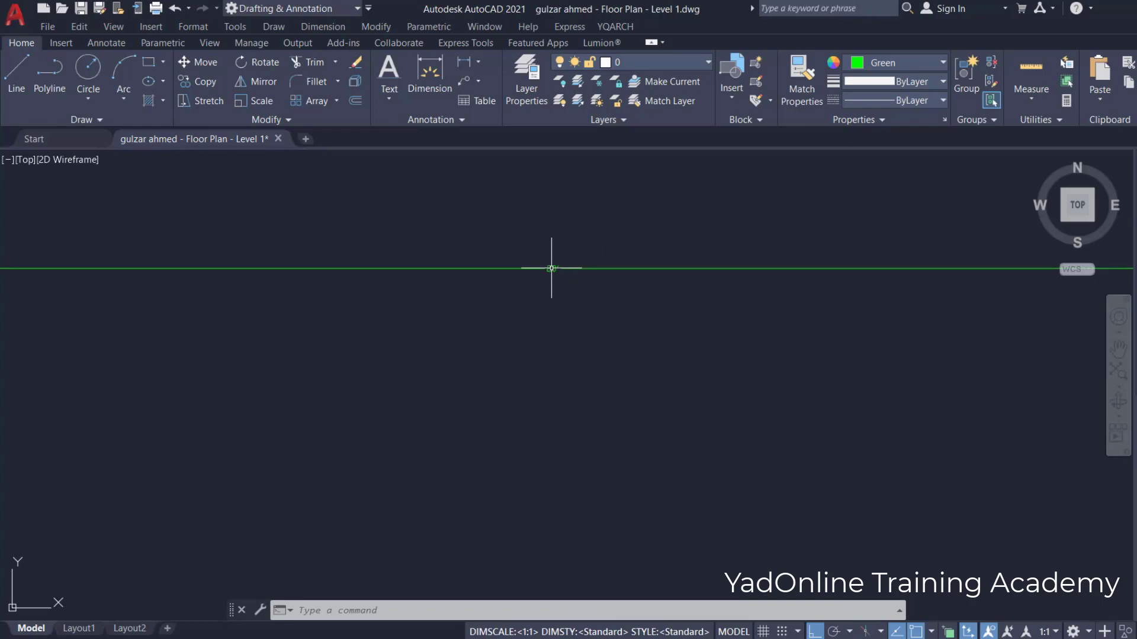
{"action": "scroll", "coordinate": [552, 269], "scroll_direction": "down", "scroll_amount": 3}
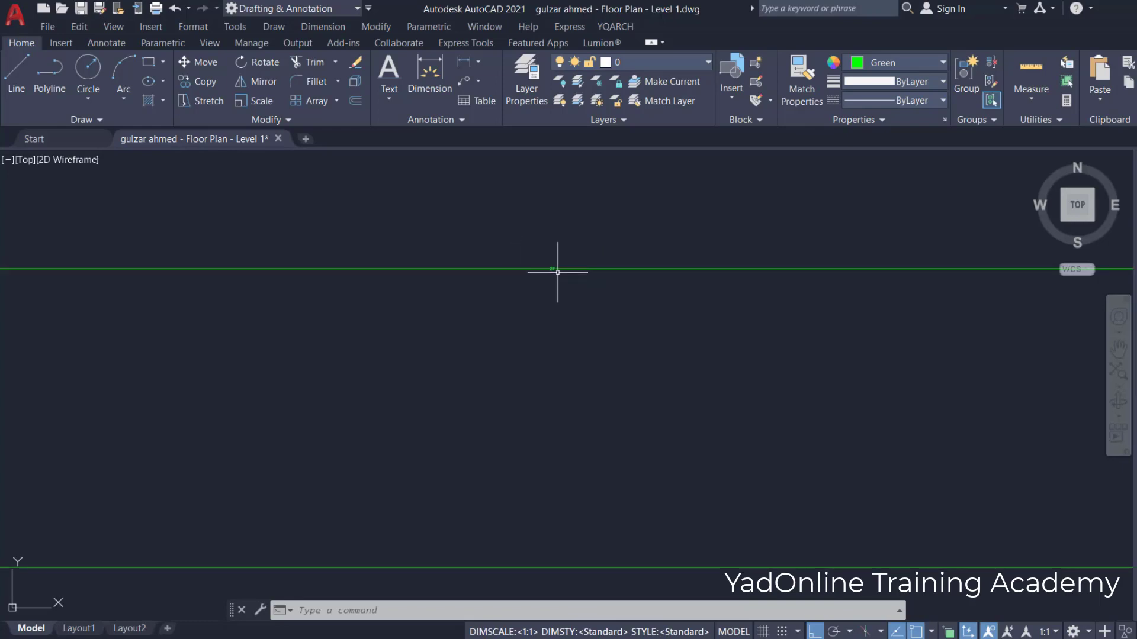
{"action": "scroll", "coordinate": [558, 272], "scroll_direction": "up", "scroll_amount": 3}
{"action": "scroll", "coordinate": [558, 272], "scroll_direction": "up", "scroll_amount": 3}
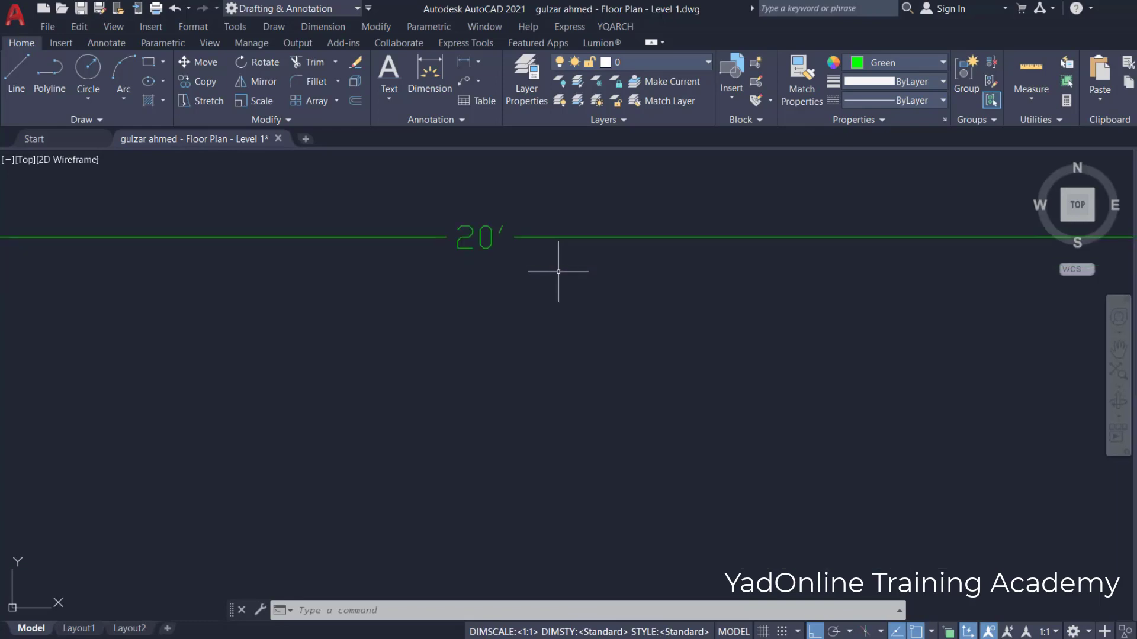
{"action": "scroll", "coordinate": [560, 274], "scroll_direction": "down", "scroll_amount": 2}
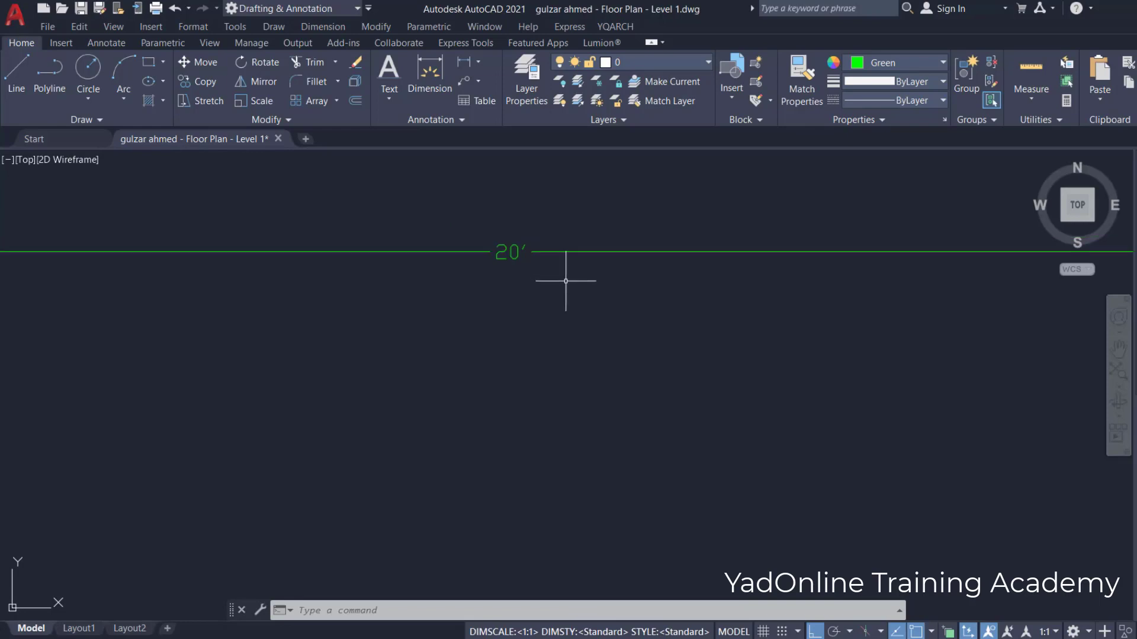
{"action": "scroll", "coordinate": [565, 282], "scroll_direction": "down", "scroll_amount": 5}
{"action": "scroll", "coordinate": [547, 273], "scroll_direction": "up", "scroll_amount": 5}
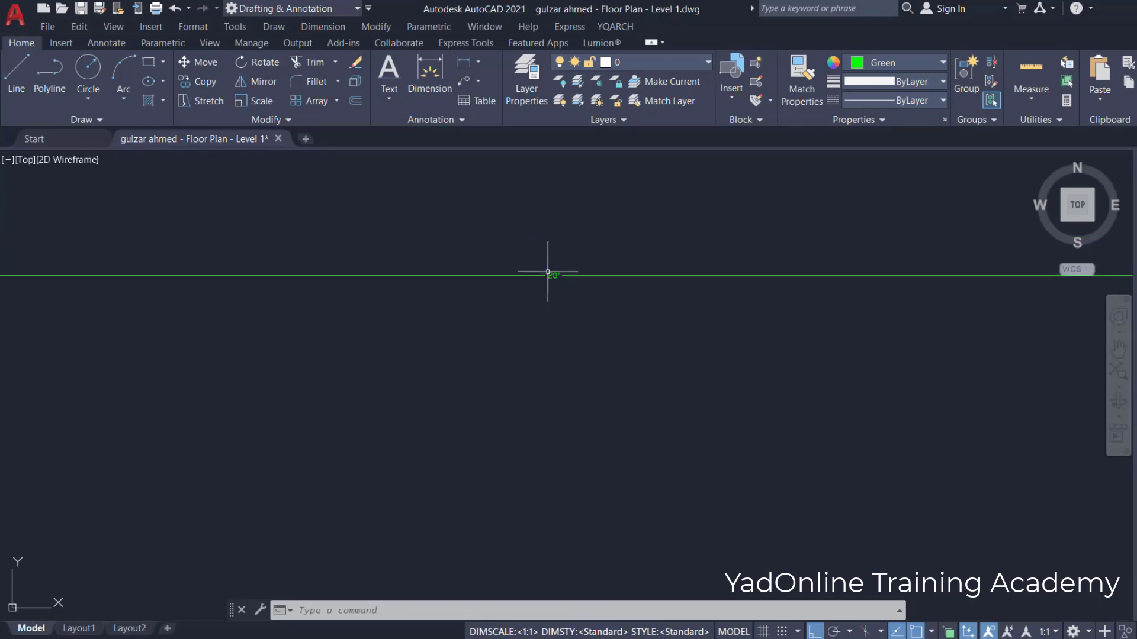
{"action": "scroll", "coordinate": [548, 276], "scroll_direction": "up", "scroll_amount": 3}
{"action": "scroll", "coordinate": [540, 232], "scroll_direction": "down", "scroll_amount": 6}
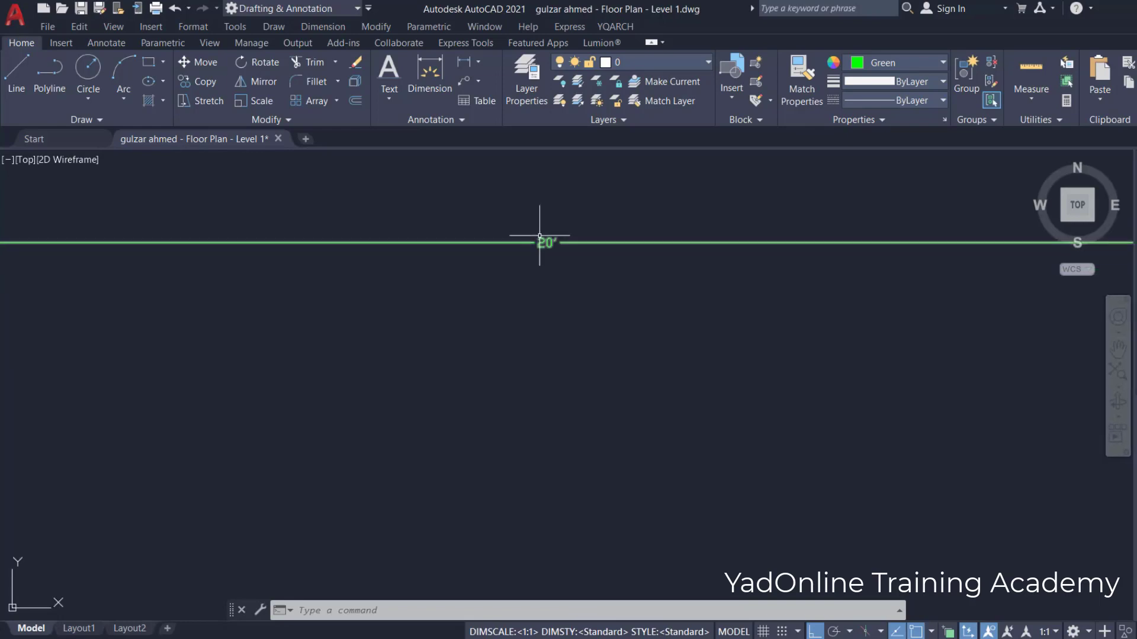
{"action": "scroll", "coordinate": [543, 267], "scroll_direction": "down", "scroll_amount": 3}
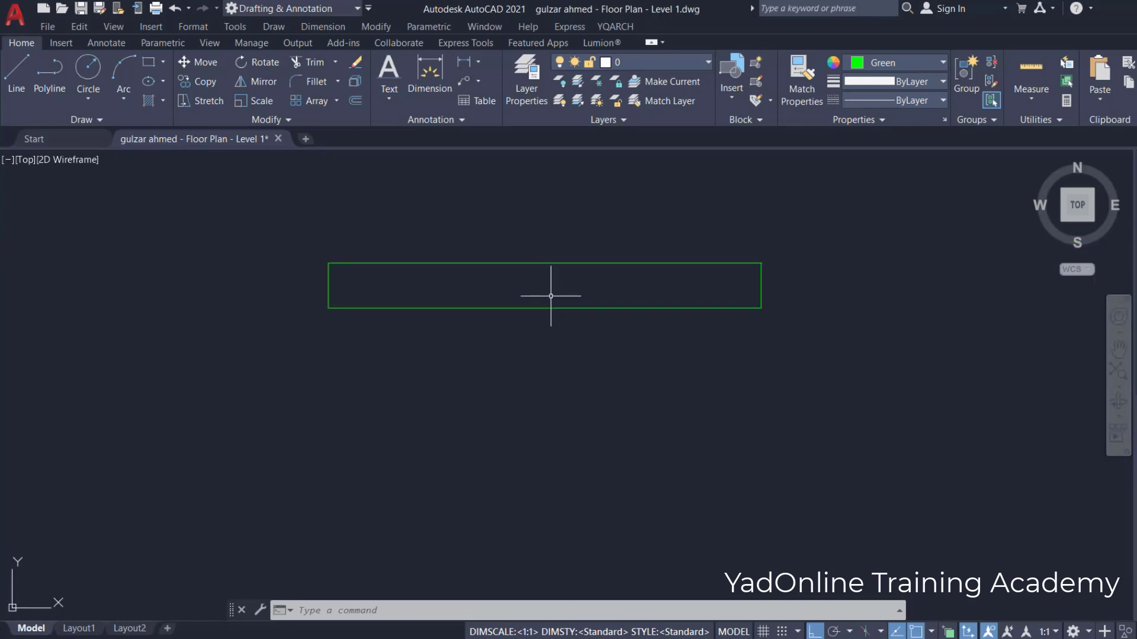
{"action": "scroll", "coordinate": [548, 296], "scroll_direction": "up", "scroll_amount": 5}
{"action": "scroll", "coordinate": [539, 279], "scroll_direction": "down", "scroll_amount": 4}
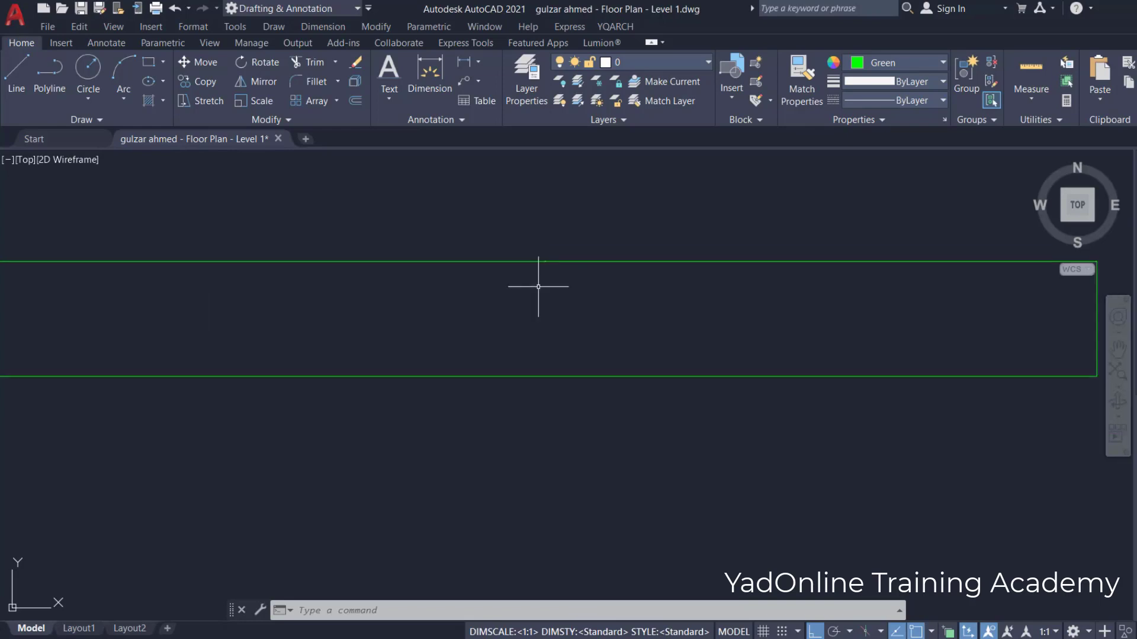
{"action": "scroll", "coordinate": [549, 279], "scroll_direction": "up", "scroll_amount": 6}
{"action": "scroll", "coordinate": [549, 279], "scroll_direction": "down", "scroll_amount": 5}
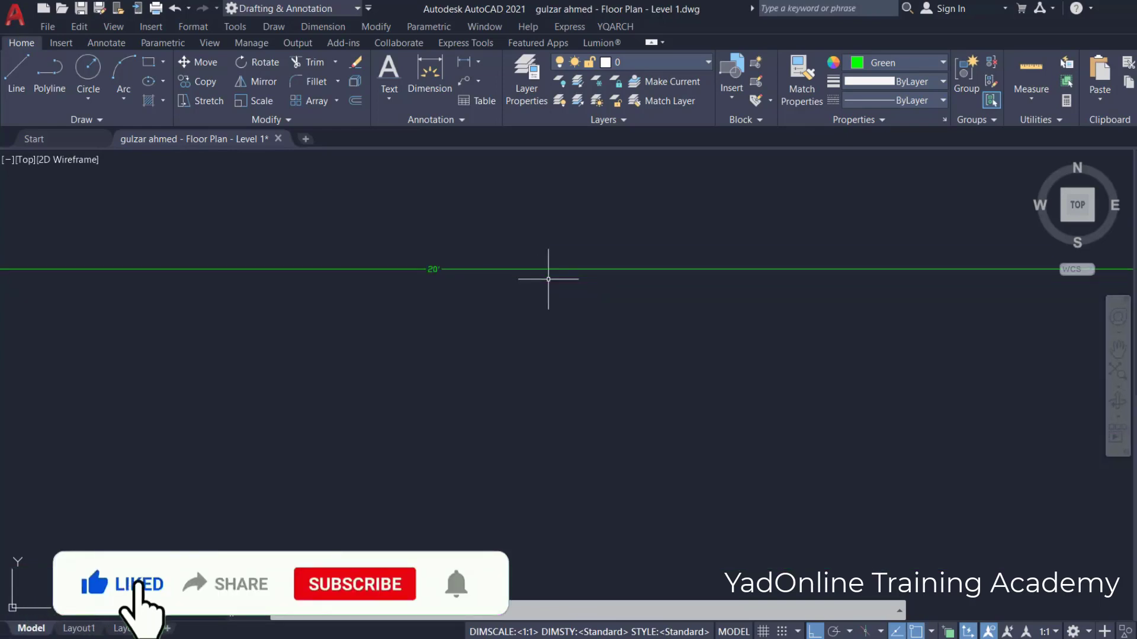
{"action": "scroll", "coordinate": [549, 282], "scroll_direction": "up", "scroll_amount": 6}
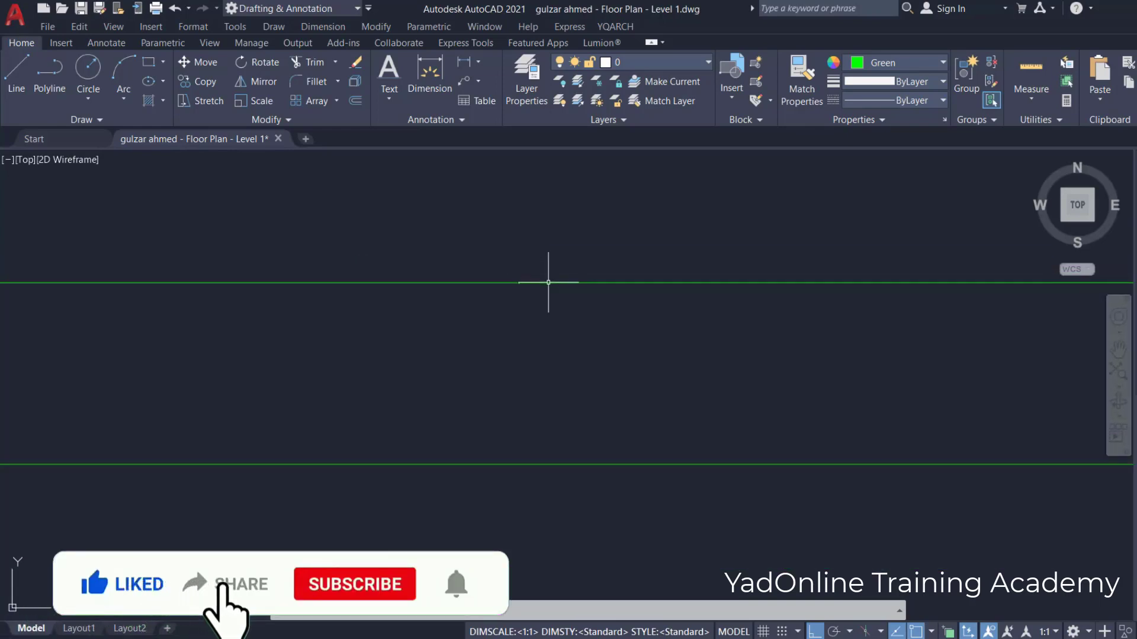
Delete the linear dimension above the line, keeping the line itself.
{"action": "scroll", "coordinate": [549, 278], "scroll_direction": "down", "scroll_amount": 4}
{"action": "scroll", "coordinate": [548, 278], "scroll_direction": "down", "scroll_amount": 3}
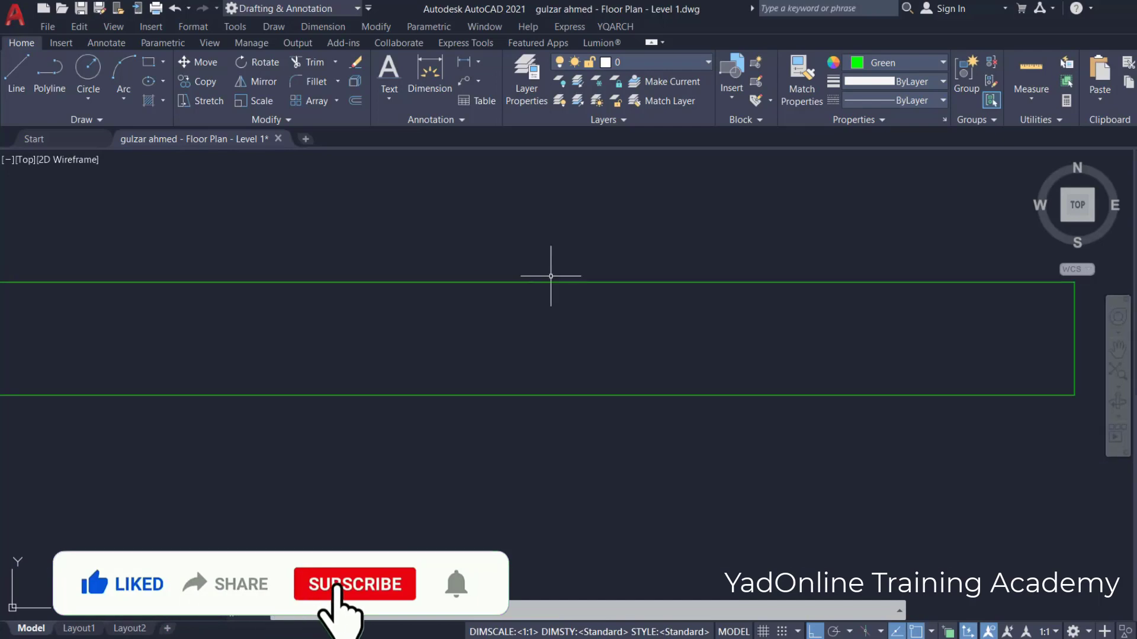
{"action": "left_click", "coordinate": [553, 264]}
{"action": "left_click", "coordinate": [527, 299]}
{"action": "key", "text": "Delete"}
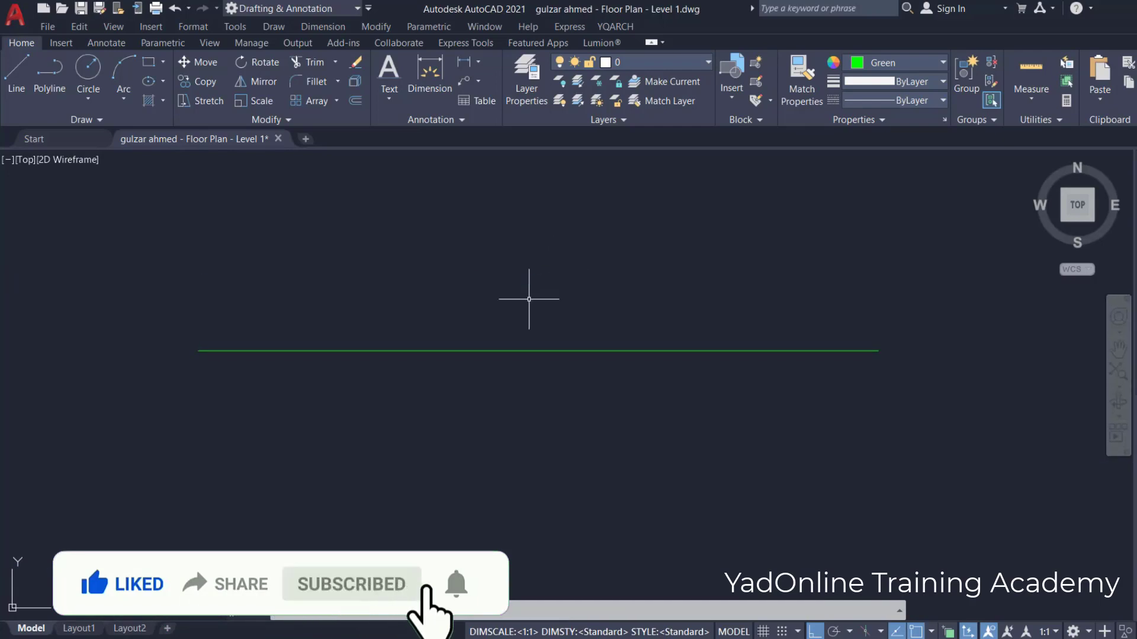
Start a new dimension style based on Standard in the Dimension Style Manager.
{"action": "type", "text": "d"}
{"action": "key", "text": "Return"}
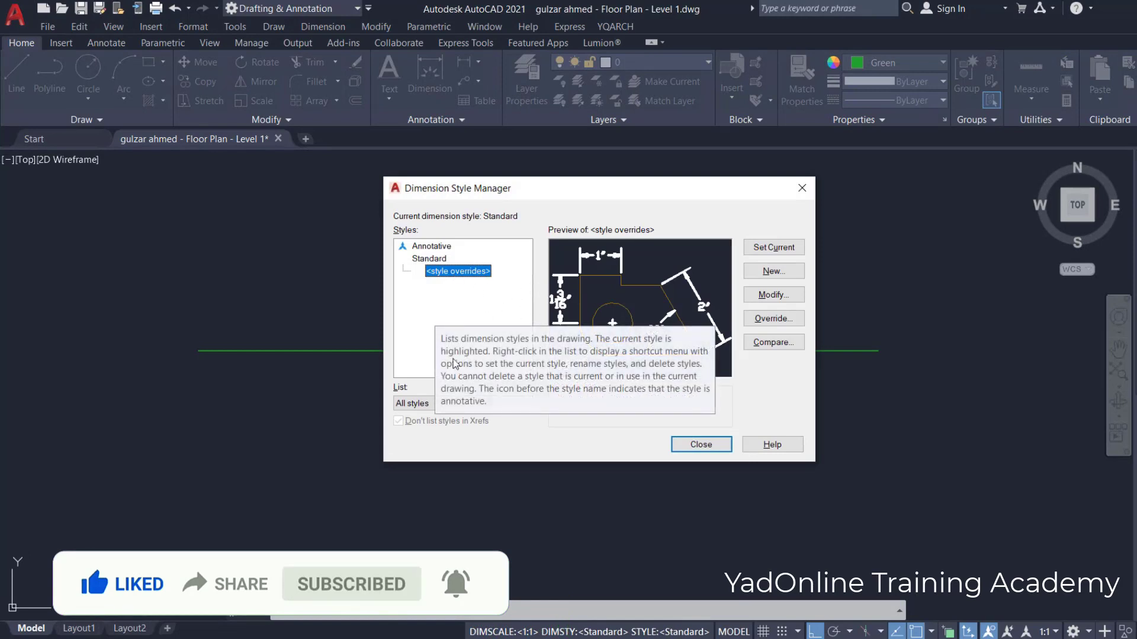
{"action": "left_click", "coordinate": [773, 271]}
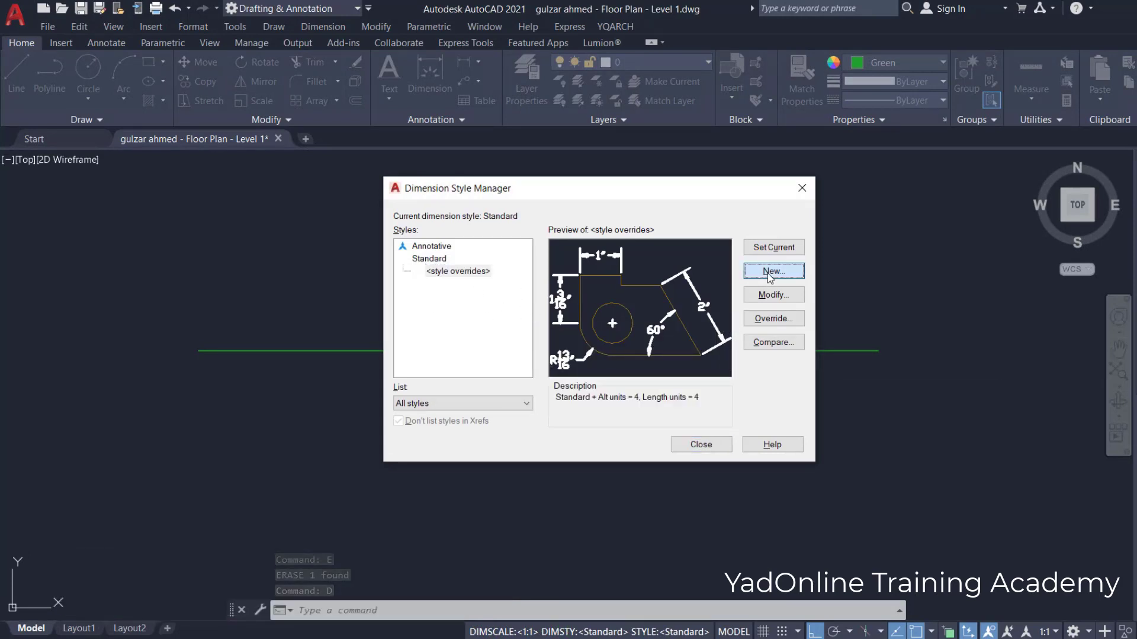
{"action": "left_click", "coordinate": [712, 286]}
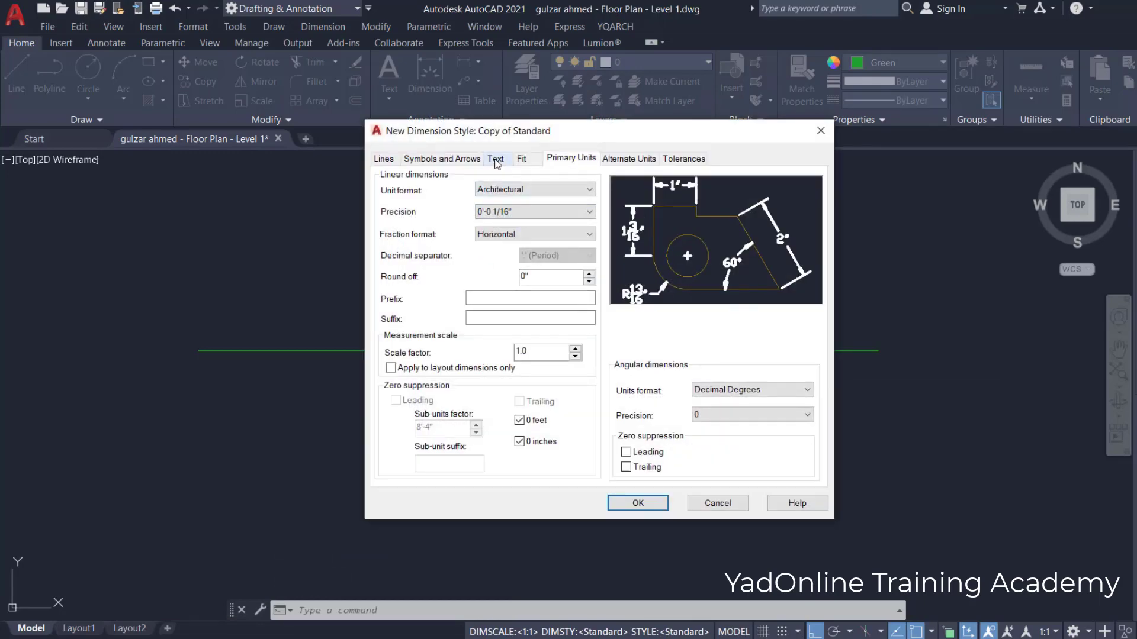
Set the new dimension style's text height to 1' and accept the style settings.
{"action": "left_click", "coordinate": [496, 159]}
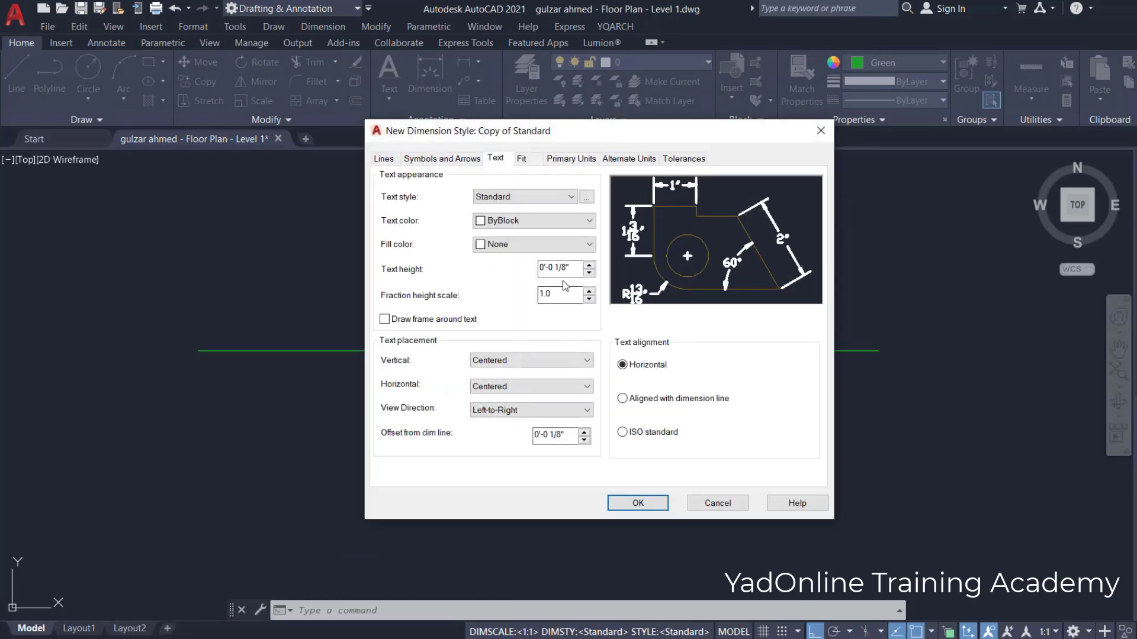
{"action": "key", "text": "BackSpace"}
{"action": "key", "text": "BackSpace"}
{"action": "key", "text": "BackSpace"}
{"action": "key", "text": "BackSpace"}
{"action": "key", "text": "BackSpace"}
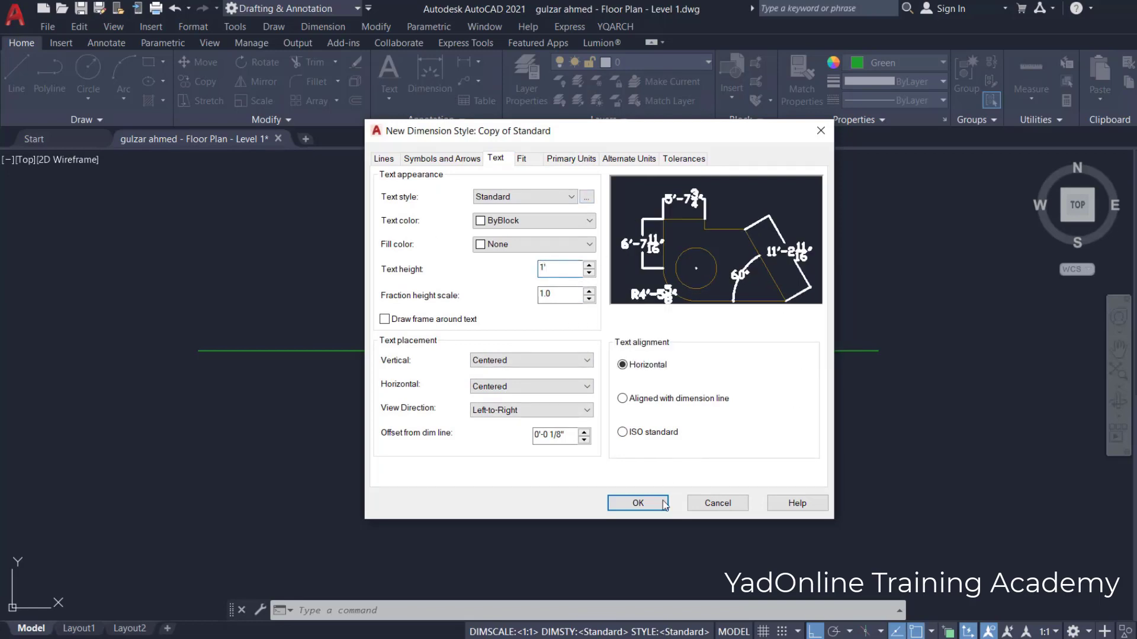
{"action": "left_click", "coordinate": [638, 505]}
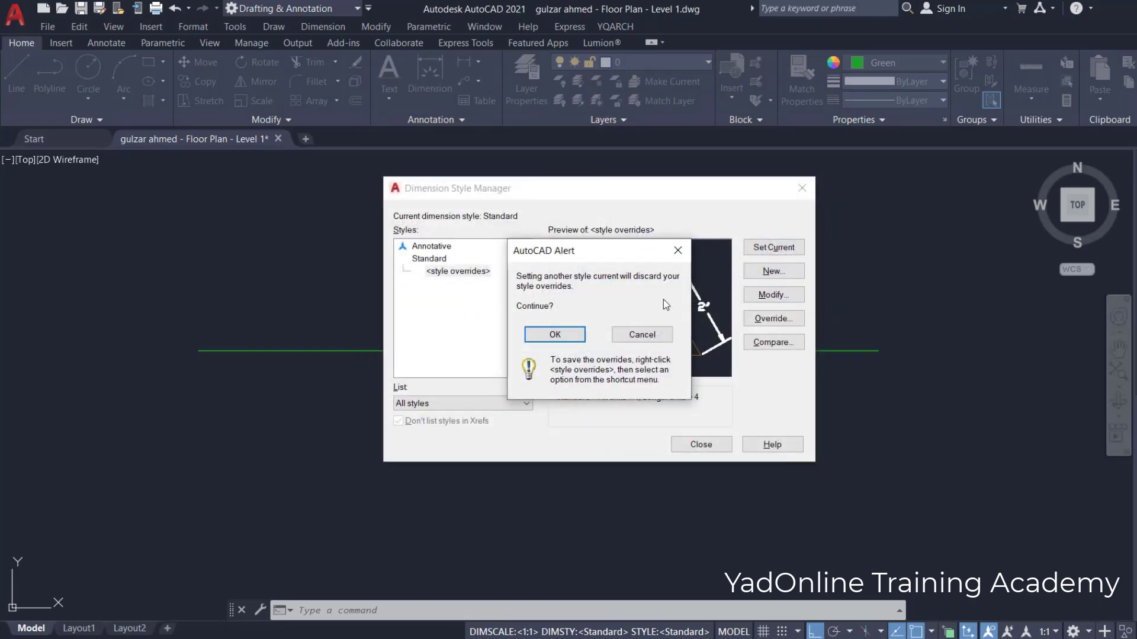
Make the Copy of Standard dimension style current, discarding the style overrides, and close the Dimension Style Manager.
{"action": "left_click", "coordinate": [562, 337]}
{"action": "left_click", "coordinate": [445, 258]}
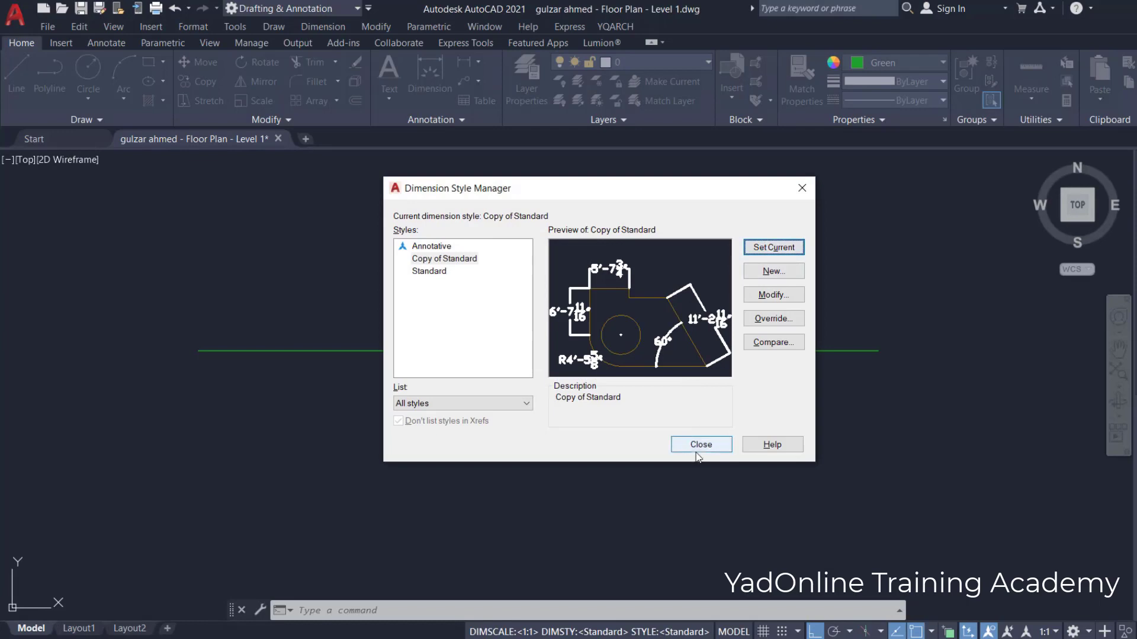
{"action": "left_click", "coordinate": [701, 444]}
Add a linear dimension between the two endpoints of the horizontal line, placing it above the line.
{"action": "type", "text": "D"}
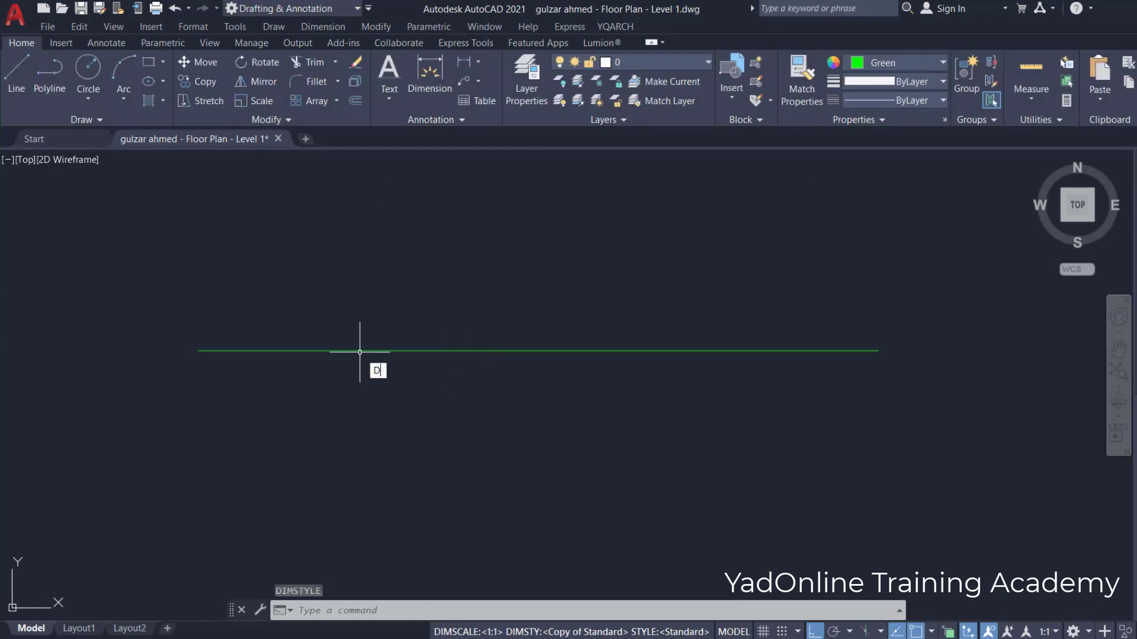
{"action": "type", "text": "IMLI"}
{"action": "key", "text": "Return"}
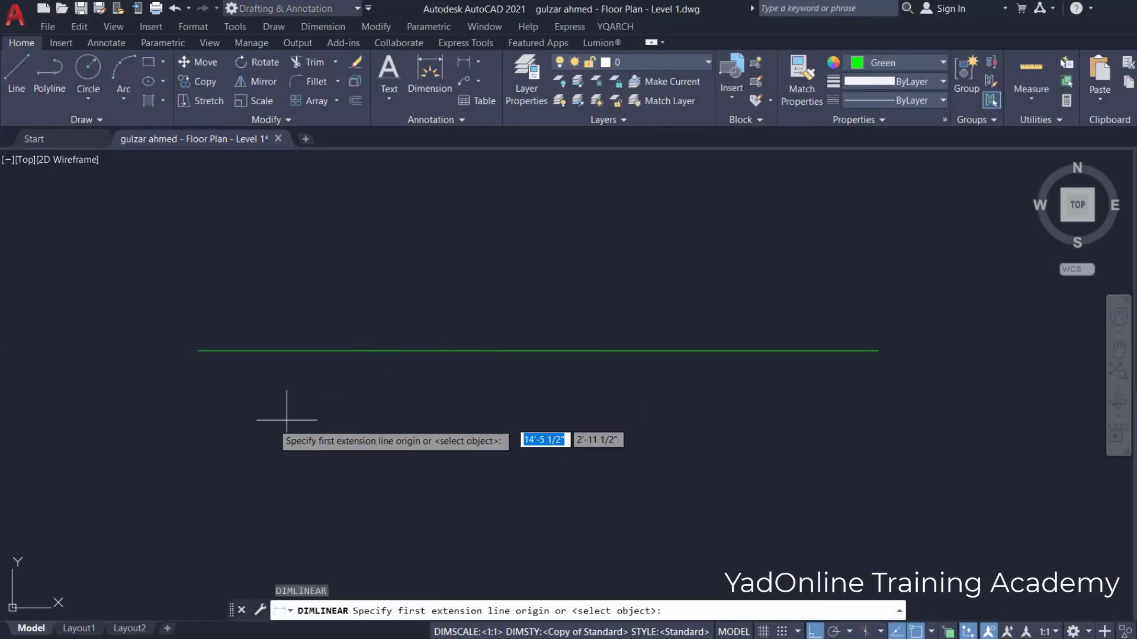
{"action": "left_click", "coordinate": [198, 351]}
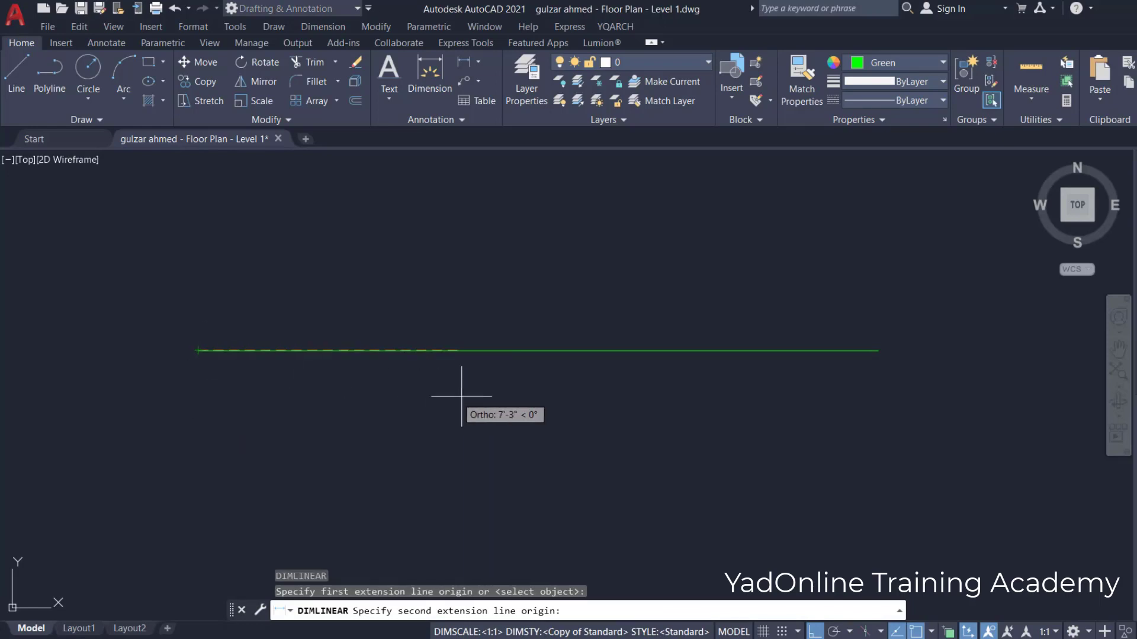
{"action": "left_click", "coordinate": [878, 350]}
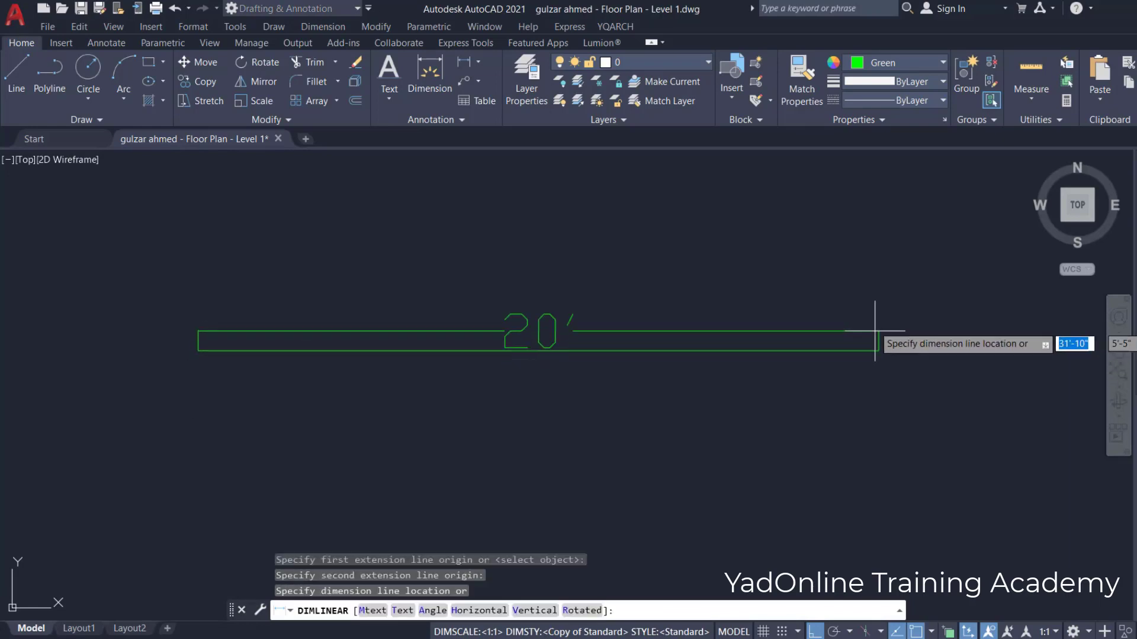
{"action": "left_click", "coordinate": [873, 276]}
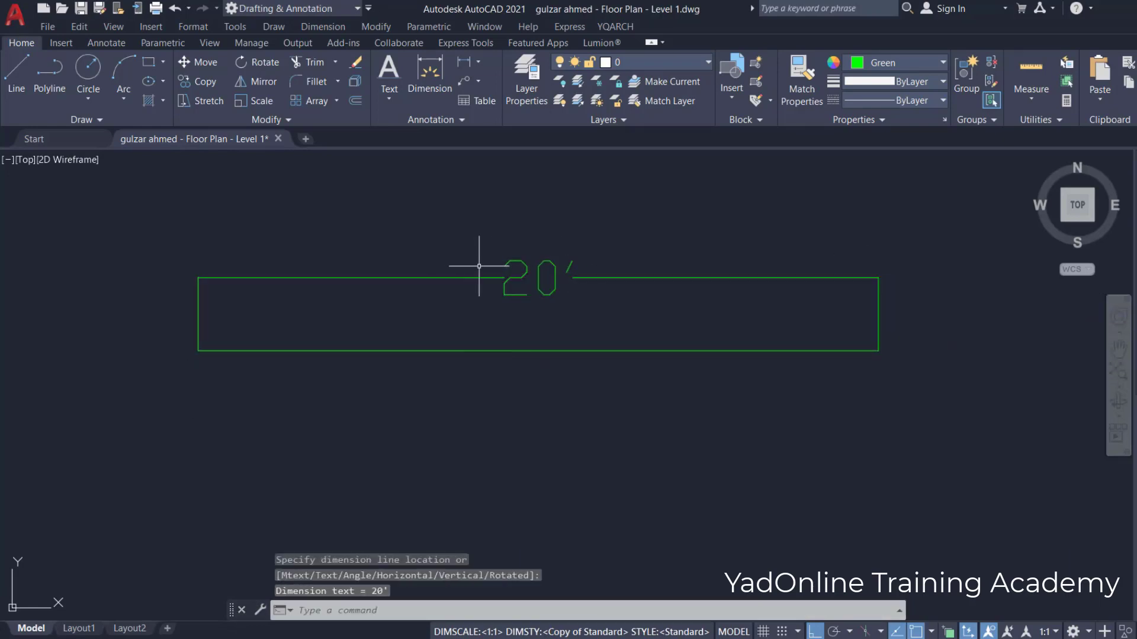
Draw a rectangle 20' wide and 10' high to the right of the dimensioned line.
{"action": "scroll", "coordinate": [414, 261], "scroll_direction": "down", "scroll_amount": 4}
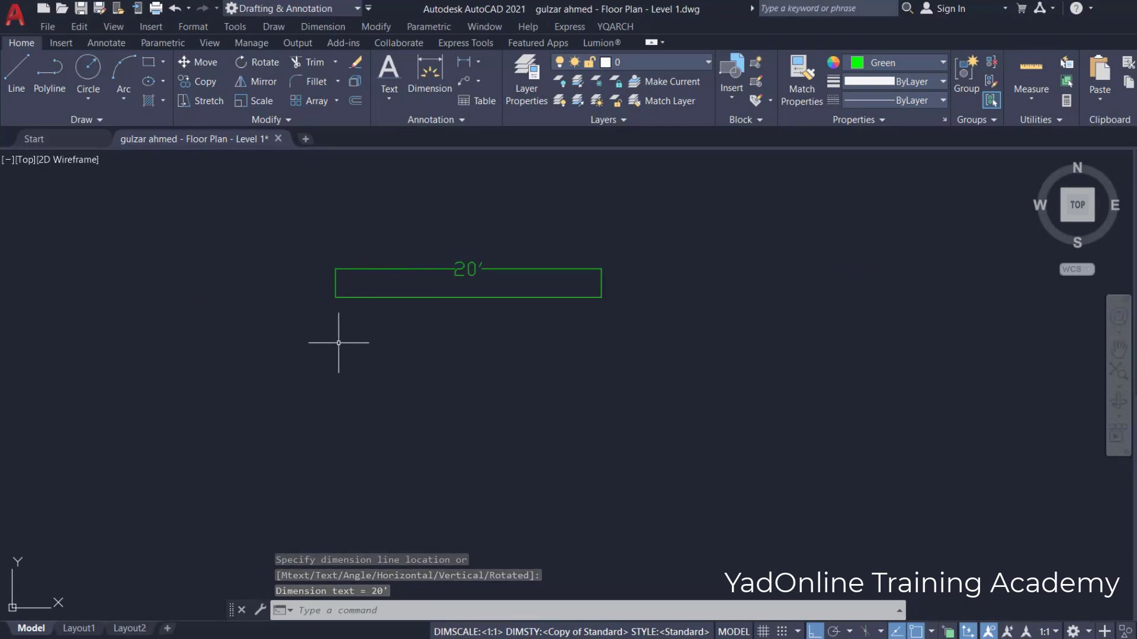
{"action": "scroll", "coordinate": [339, 342], "scroll_direction": "down", "scroll_amount": 2}
{"action": "scroll", "coordinate": [453, 309], "scroll_direction": "up", "scroll_amount": 4}
{"action": "scroll", "coordinate": [452, 310], "scroll_direction": "down", "scroll_amount": 4}
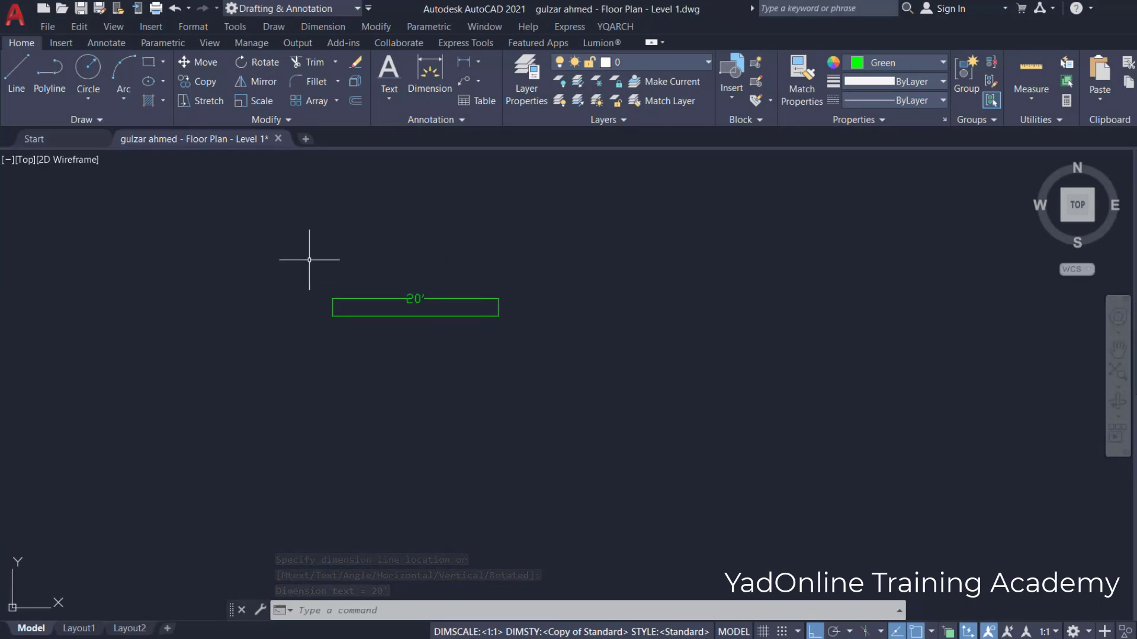
{"action": "left_click", "coordinate": [149, 62]}
{"action": "scroll", "coordinate": [108, 204], "scroll_direction": "down", "scroll_amount": 2}
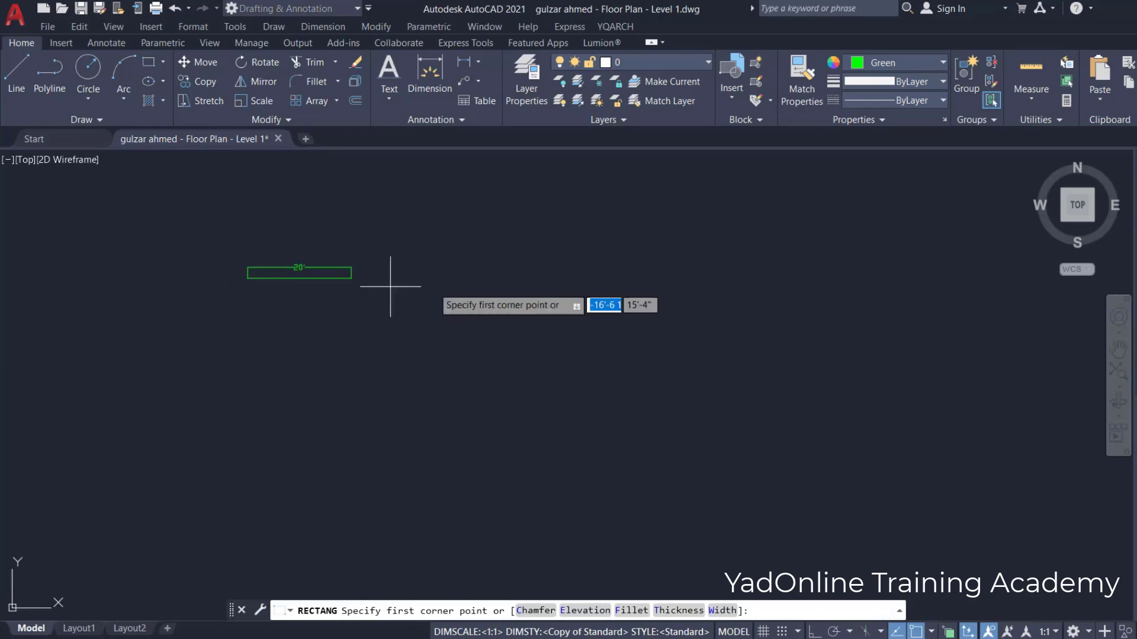
{"action": "scroll", "coordinate": [468, 261], "scroll_direction": "up", "scroll_amount": 2}
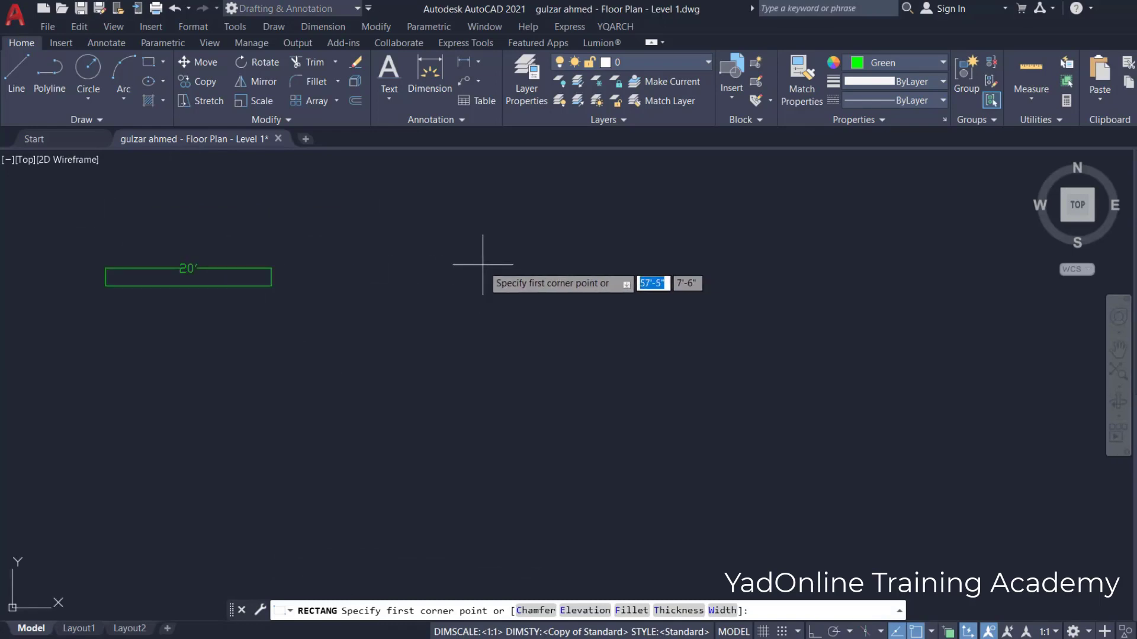
{"action": "left_click", "coordinate": [332, 262]}
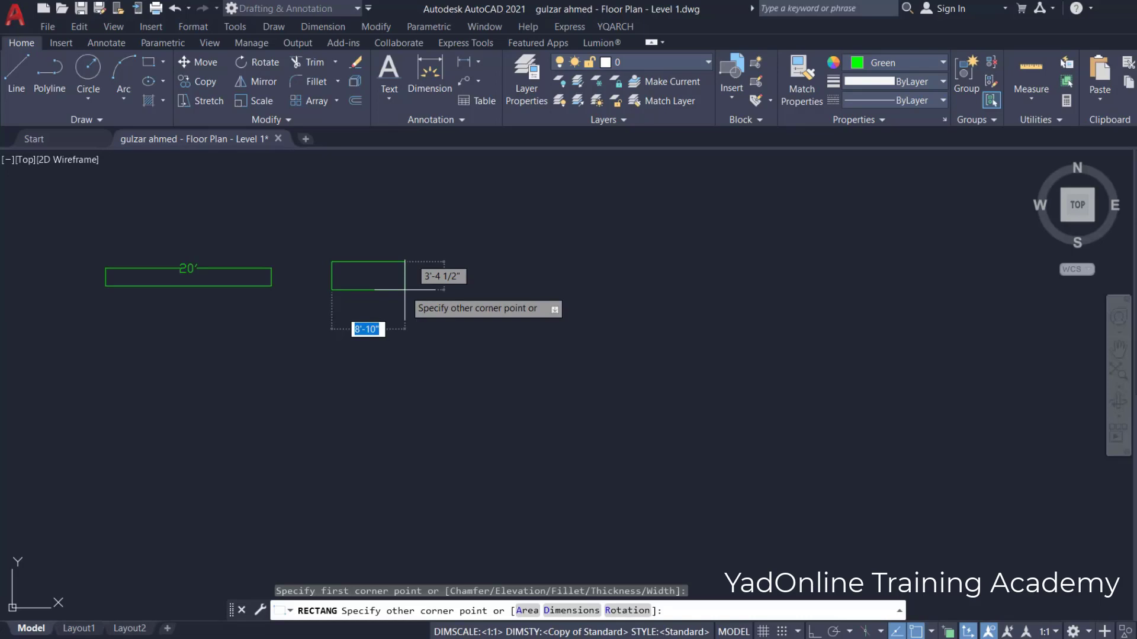
{"action": "type", "text": "20"}
{"action": "key", "text": "Tab"}
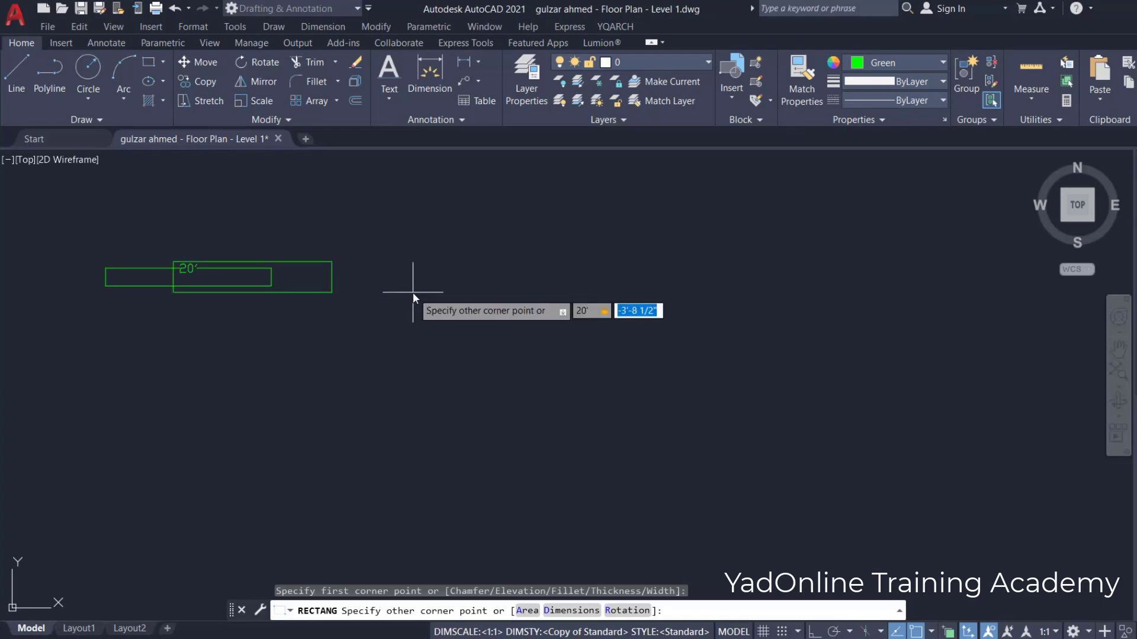
{"action": "type", "text": "10"}
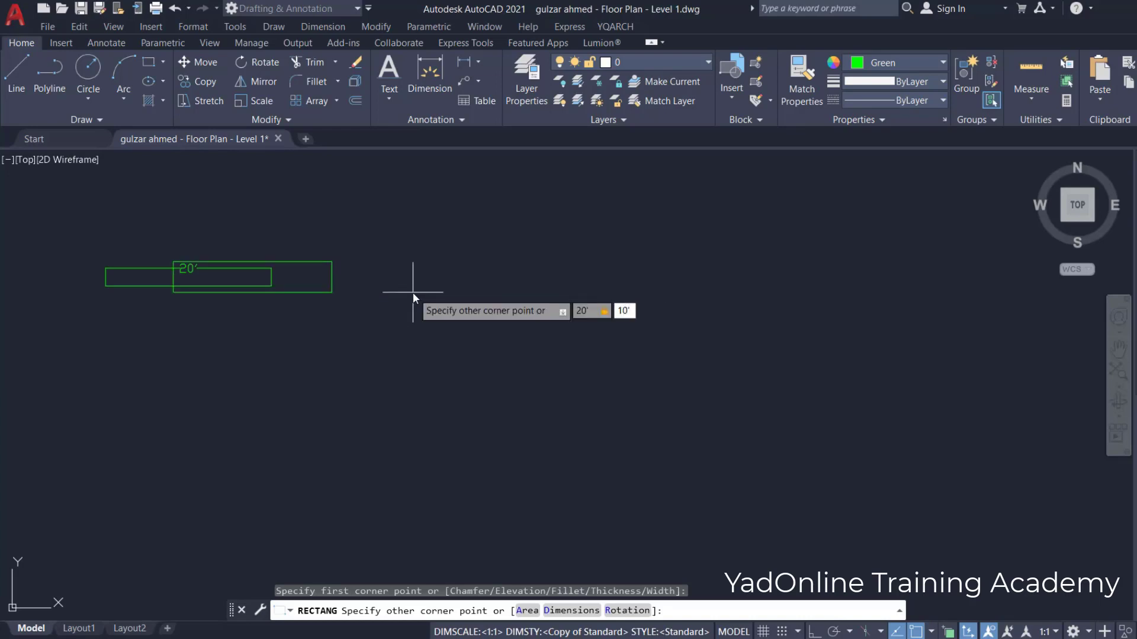
{"action": "key", "text": "Return"}
Add a linear dimension across the rectangle's top edge from corner to corner, placing it above the rectangle.
{"action": "scroll", "coordinate": [413, 292], "scroll_direction": "down", "scroll_amount": 1}
{"action": "scroll", "coordinate": [335, 209], "scroll_direction": "up", "scroll_amount": 1}
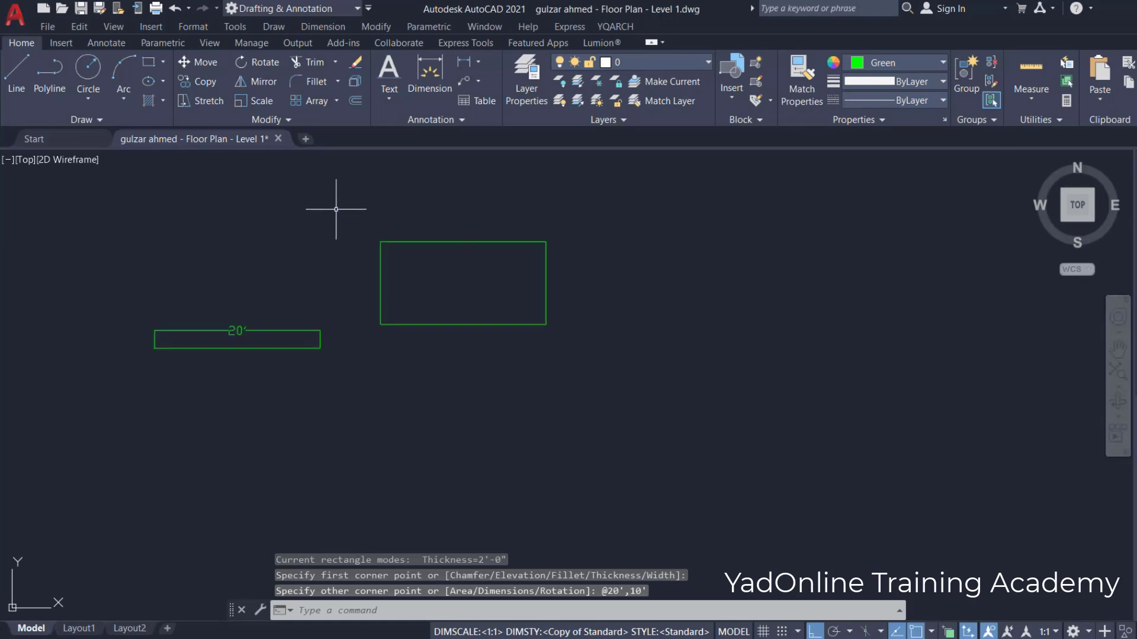
{"action": "scroll", "coordinate": [379, 249], "scroll_direction": "up", "scroll_amount": 2}
{"action": "scroll", "coordinate": [368, 246], "scroll_direction": "down", "scroll_amount": 1}
{"action": "scroll", "coordinate": [372, 208], "scroll_direction": "up", "scroll_amount": 1}
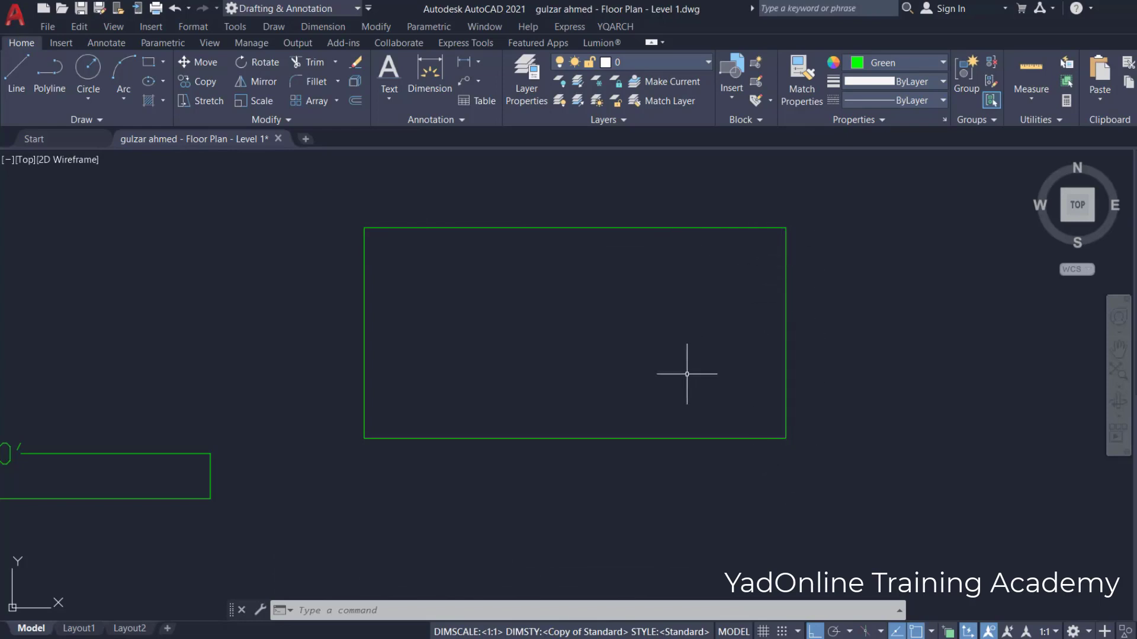
{"action": "type", "text": "dli"}
{"action": "key", "text": "Return"}
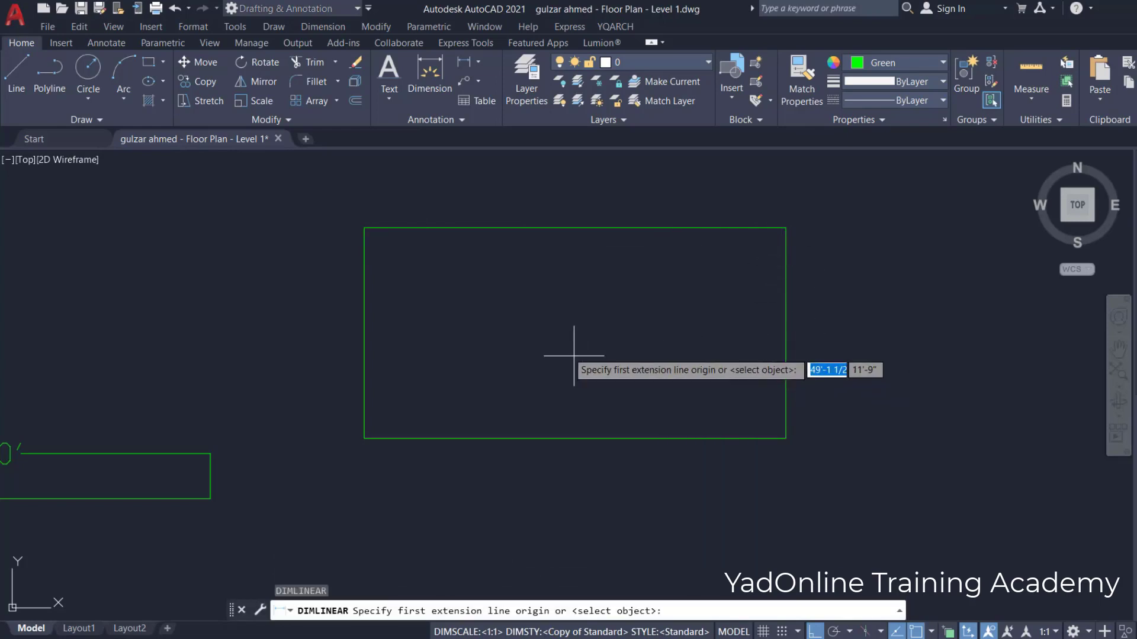
{"action": "left_click", "coordinate": [363, 228]}
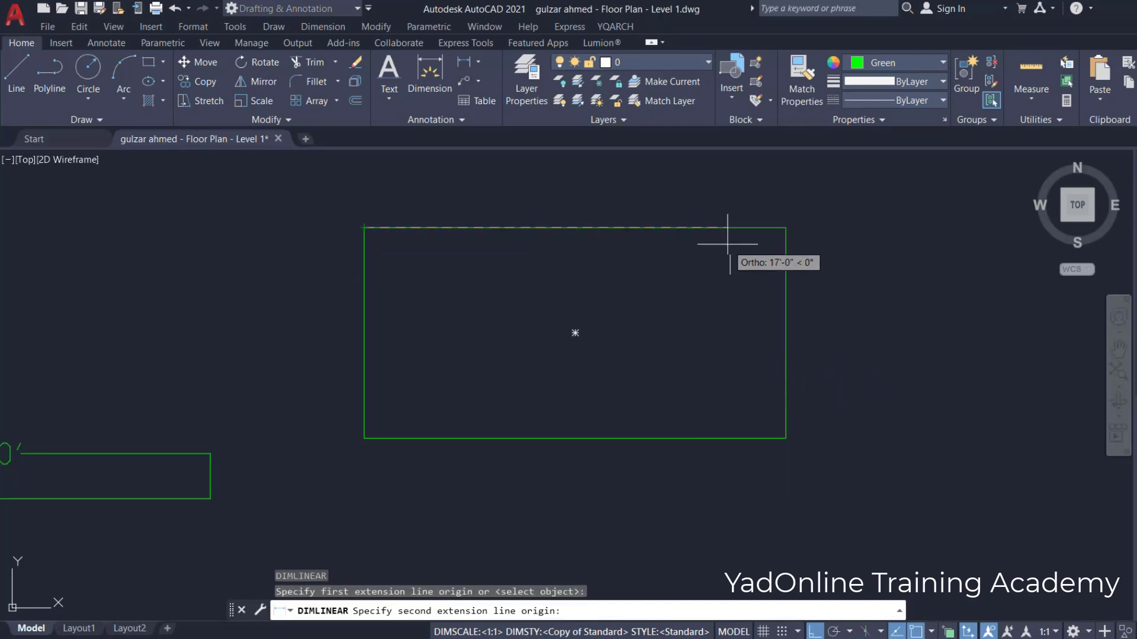
{"action": "left_click", "coordinate": [785, 228]}
{"action": "left_click", "coordinate": [764, 167]}
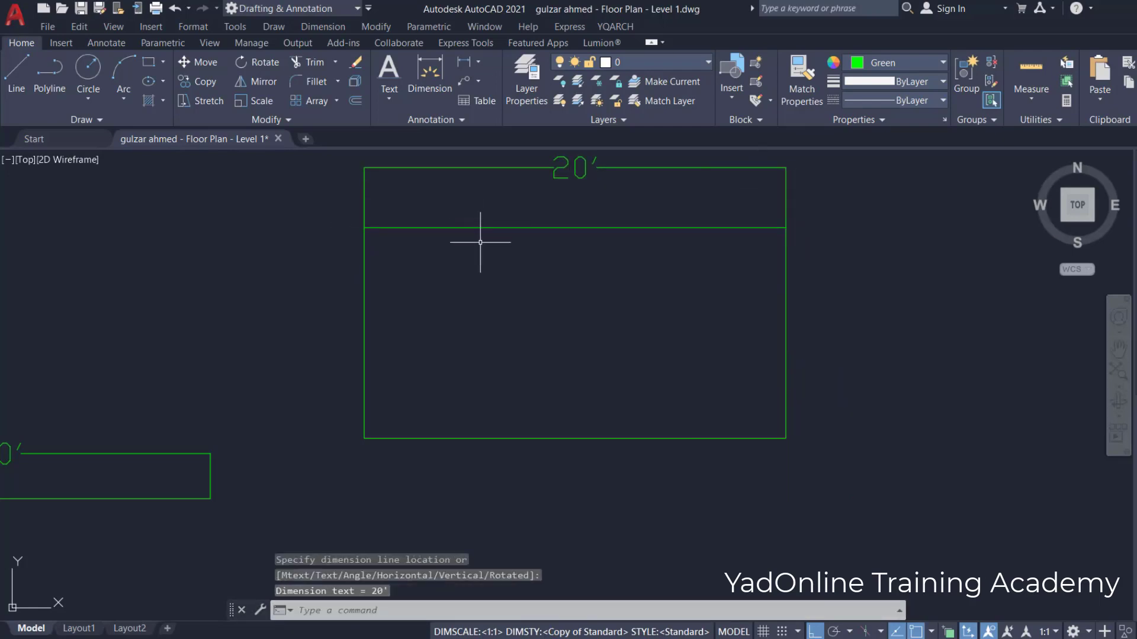
Add a vertical linear dimension along the rectangle's right edge, placing it outside the rectangle.
{"action": "scroll", "coordinate": [510, 246], "scroll_direction": "down", "scroll_amount": 4}
{"action": "scroll", "coordinate": [527, 252], "scroll_direction": "up", "scroll_amount": 2}
{"action": "key", "text": "Return"}
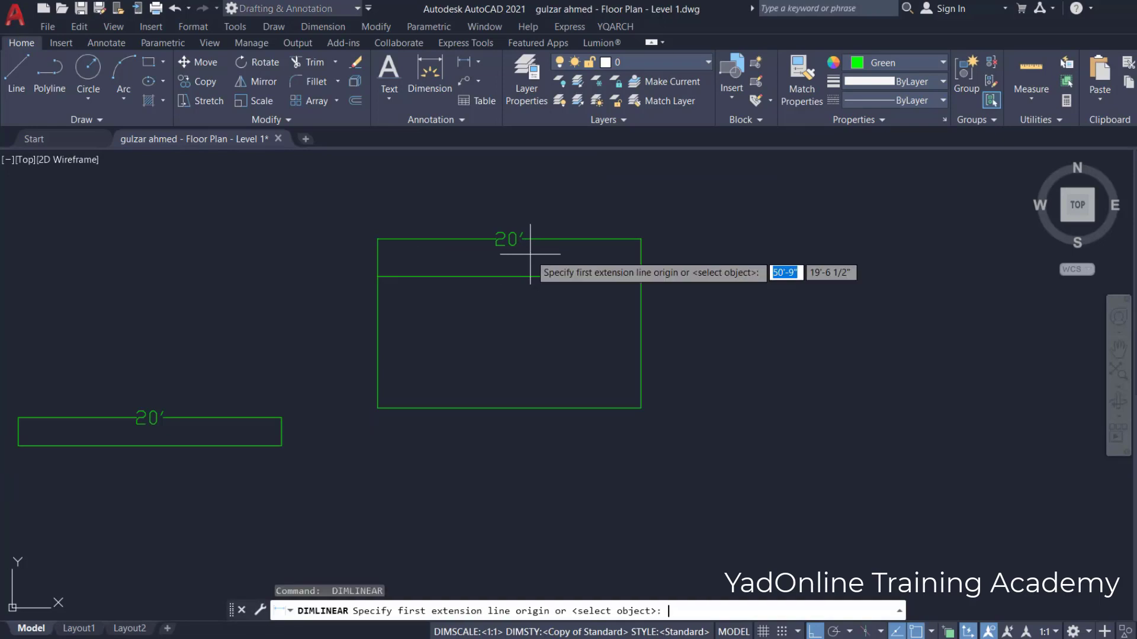
{"action": "scroll", "coordinate": [675, 299], "scroll_direction": "up", "scroll_amount": 4}
{"action": "scroll", "coordinate": [595, 254], "scroll_direction": "up", "scroll_amount": 4}
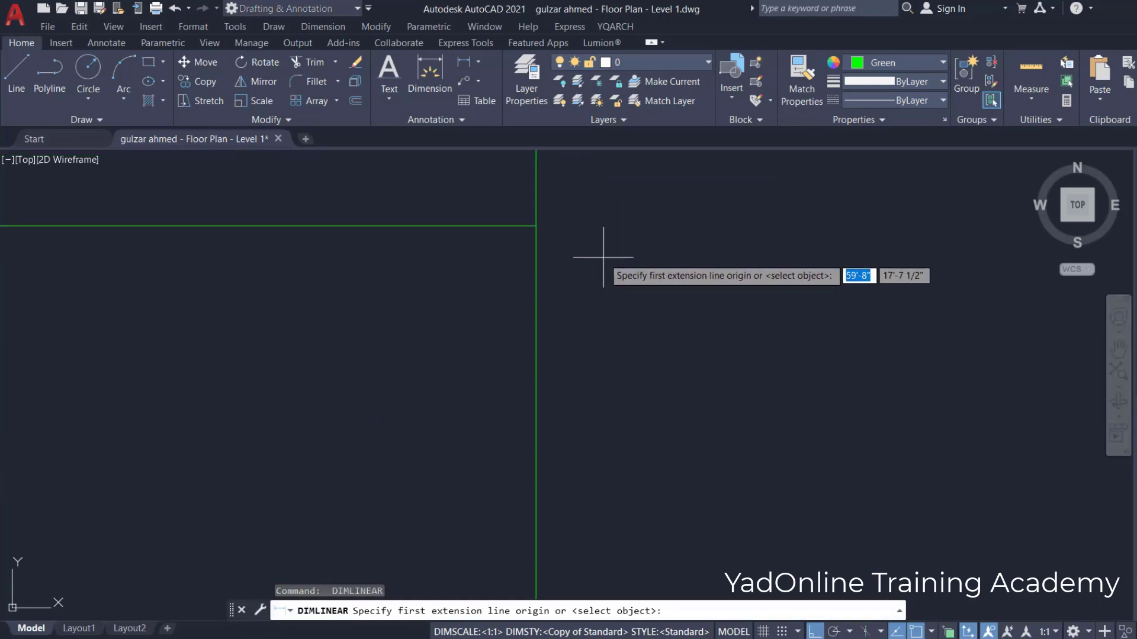
{"action": "left_click", "coordinate": [536, 225]}
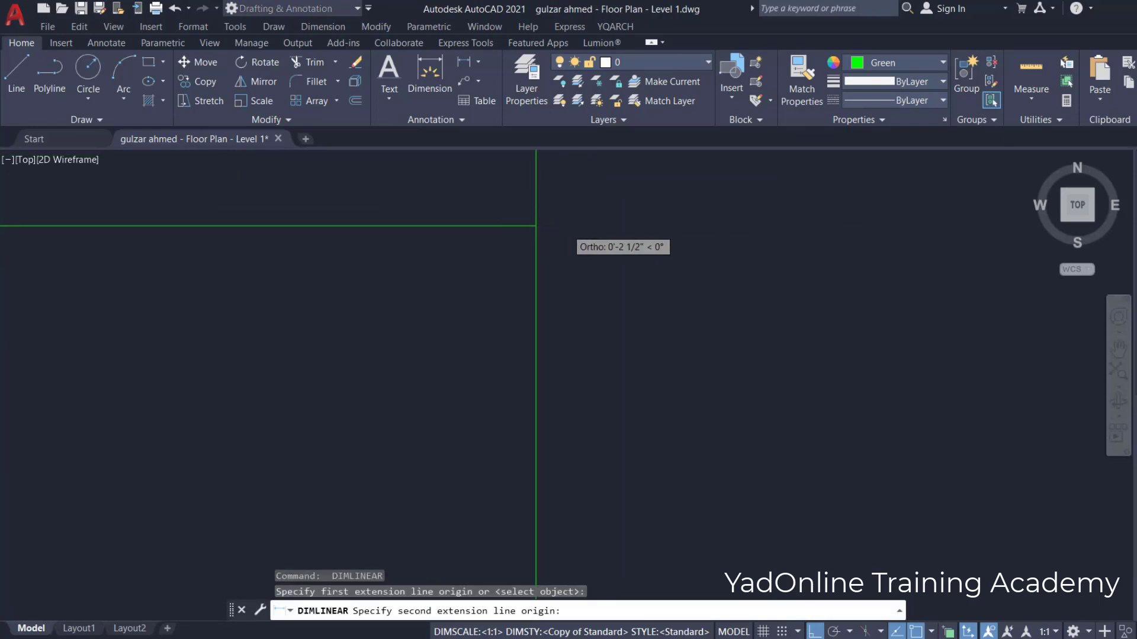
{"action": "scroll", "coordinate": [618, 237], "scroll_direction": "down", "scroll_amount": 2}
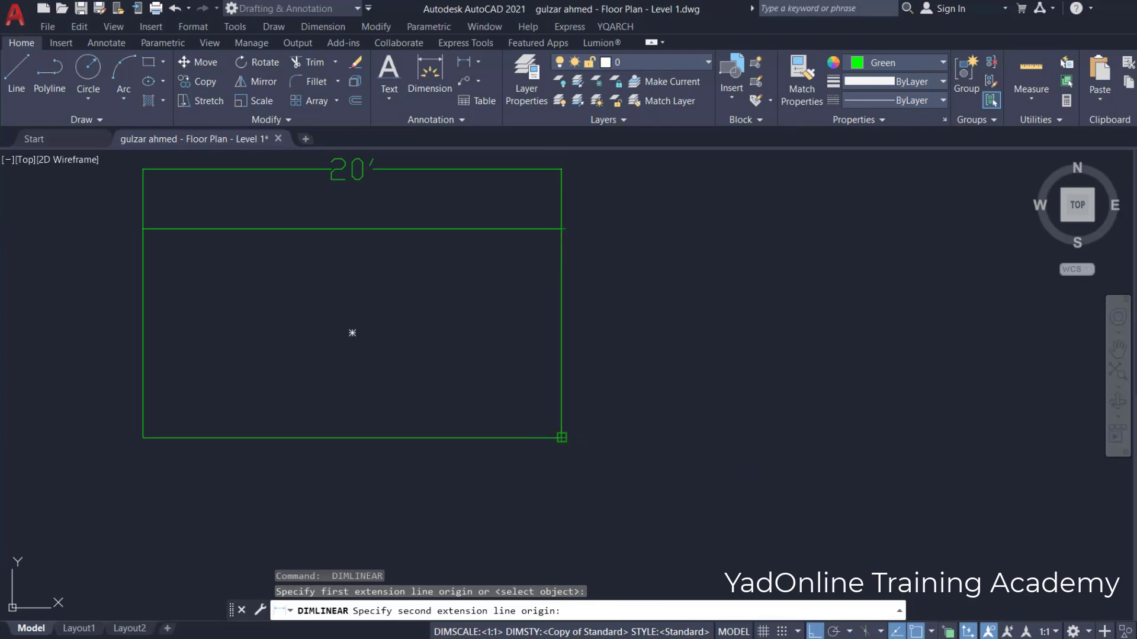
{"action": "left_click", "coordinate": [562, 438]}
{"action": "left_click", "coordinate": [649, 385]}
Turn ortho off and draw a 20' line to the right of the rectangle, sloping down to the left at about 132°.
{"action": "scroll", "coordinate": [651, 284], "scroll_direction": "down", "scroll_amount": 2}
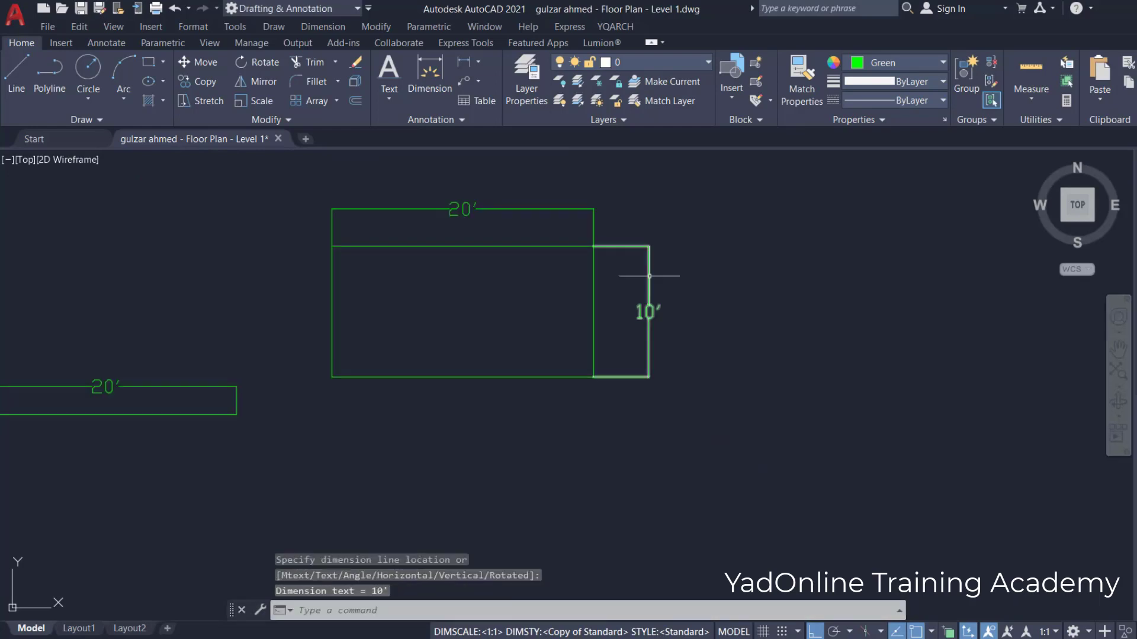
{"action": "scroll", "coordinate": [521, 272], "scroll_direction": "down", "scroll_amount": 2}
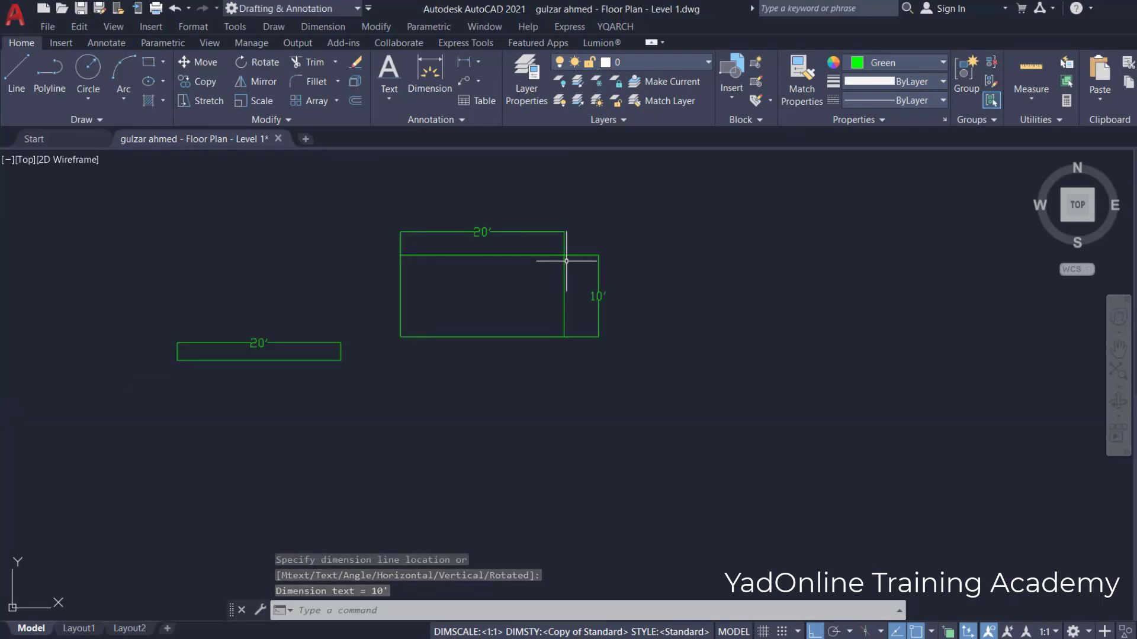
{"action": "scroll", "coordinate": [501, 267], "scroll_direction": "down", "scroll_amount": 2}
{"action": "scroll", "coordinate": [495, 273], "scroll_direction": "up", "scroll_amount": 4}
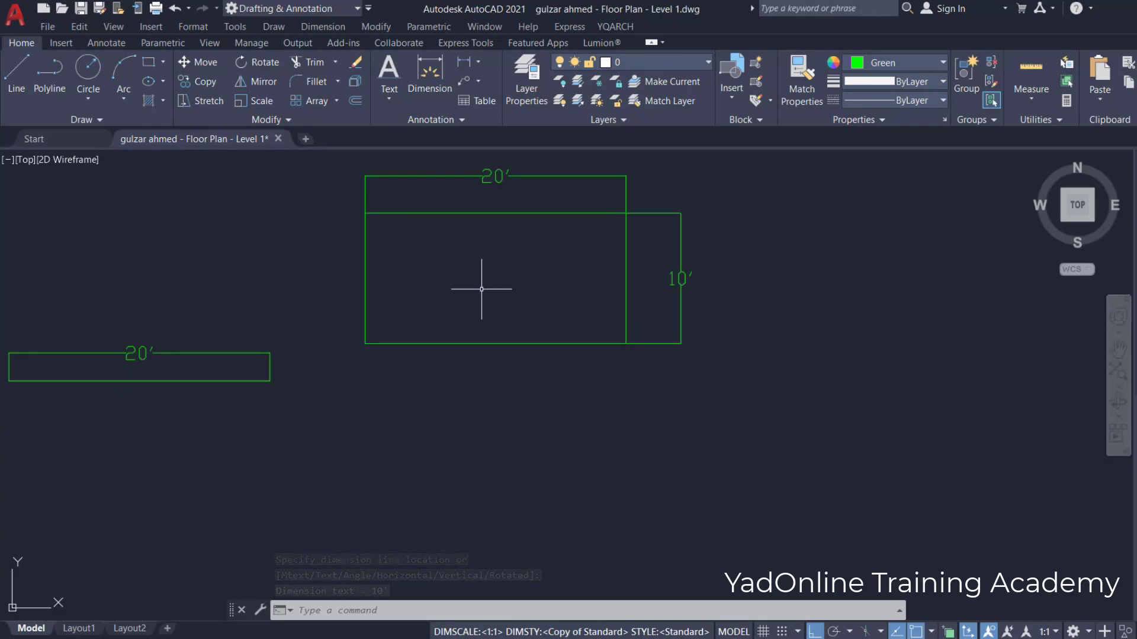
{"action": "scroll", "coordinate": [482, 292], "scroll_direction": "down", "scroll_amount": 2}
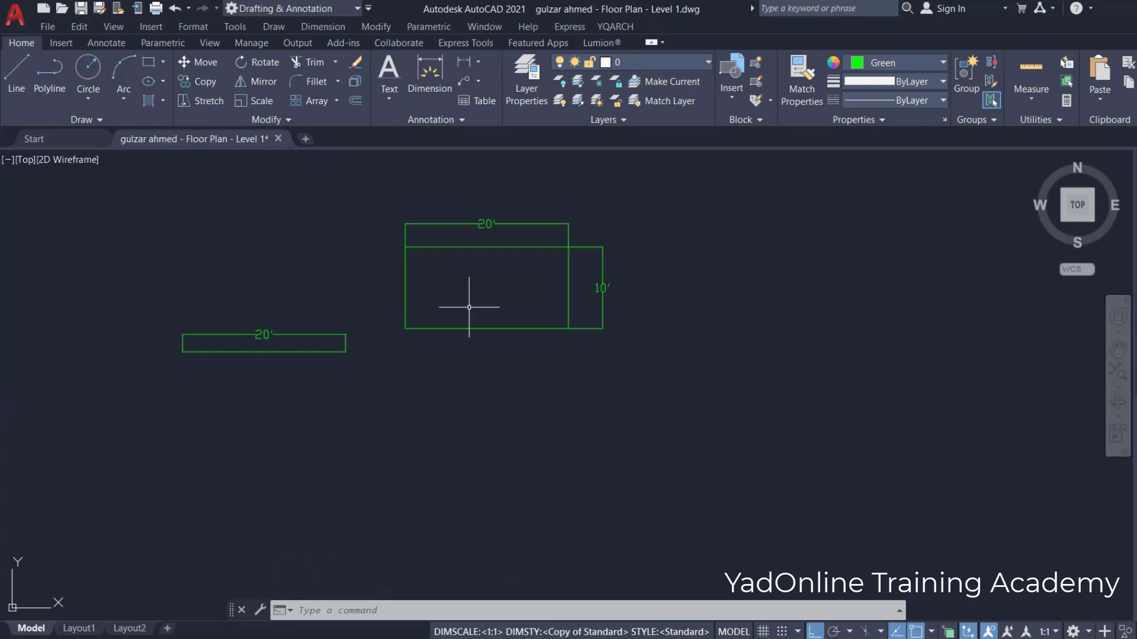
{"action": "left_click", "coordinate": [16, 74]}
{"action": "scroll", "coordinate": [56, 310], "scroll_direction": "down", "scroll_amount": 2}
{"action": "scroll", "coordinate": [473, 343], "scroll_direction": "up", "scroll_amount": 2}
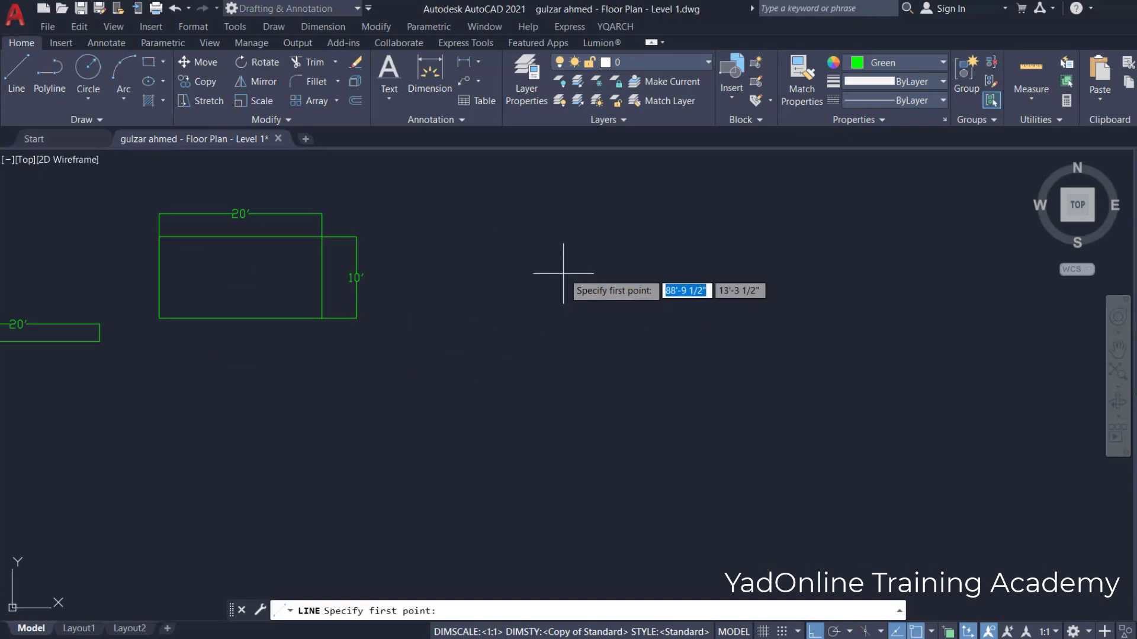
{"action": "left_click", "coordinate": [816, 632]}
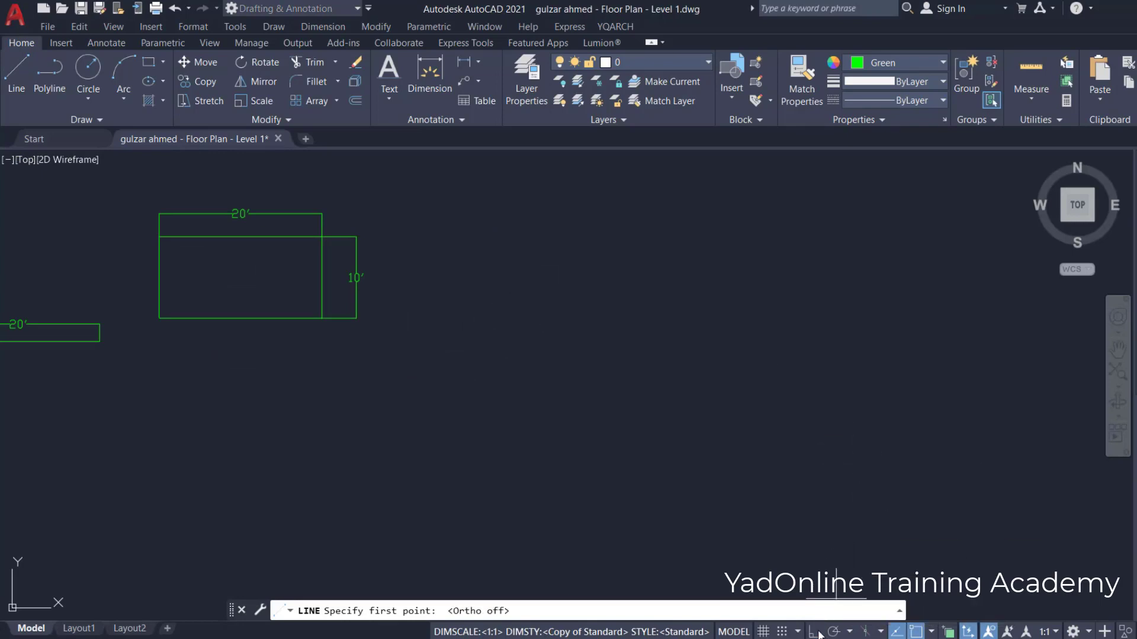
{"action": "left_click", "coordinate": [595, 252]}
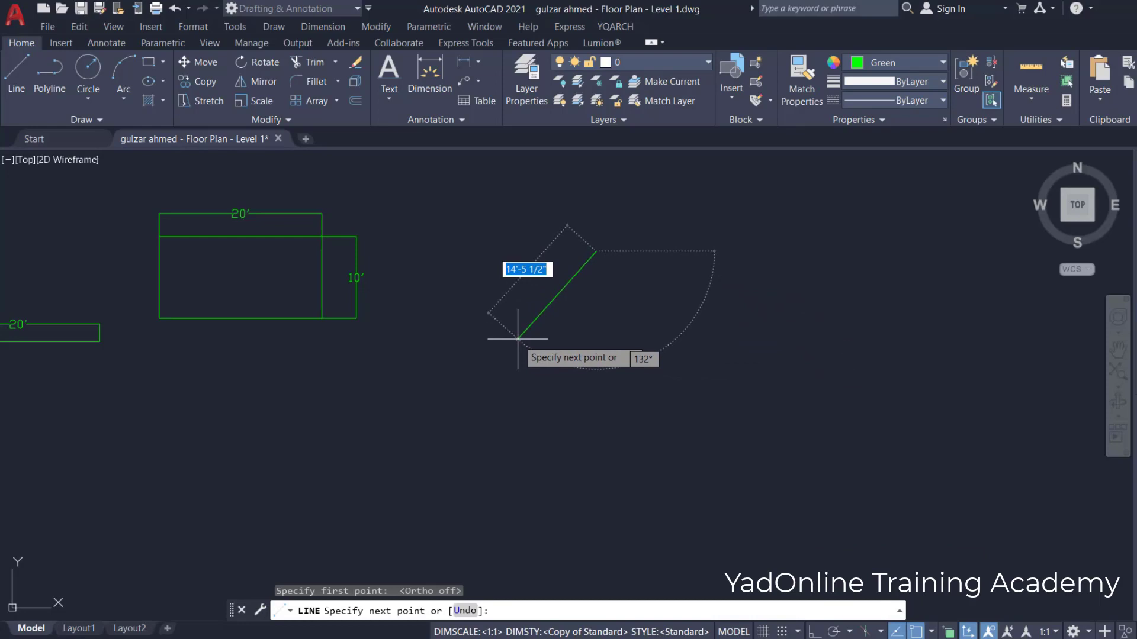
{"action": "type", "text": "20"}
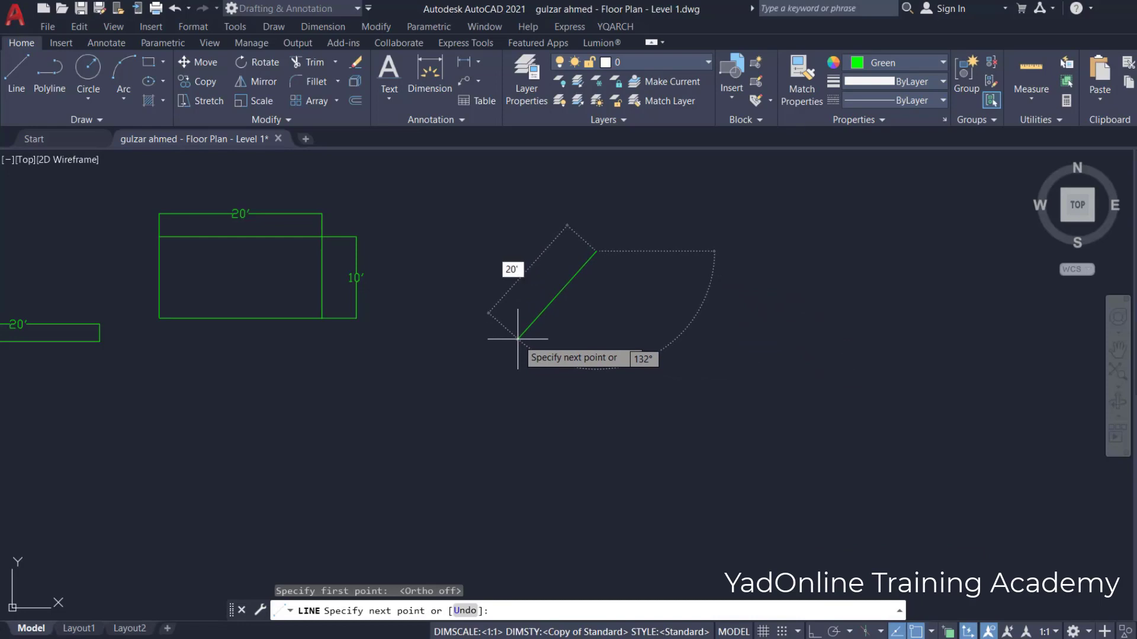
{"action": "key", "text": "Return"}
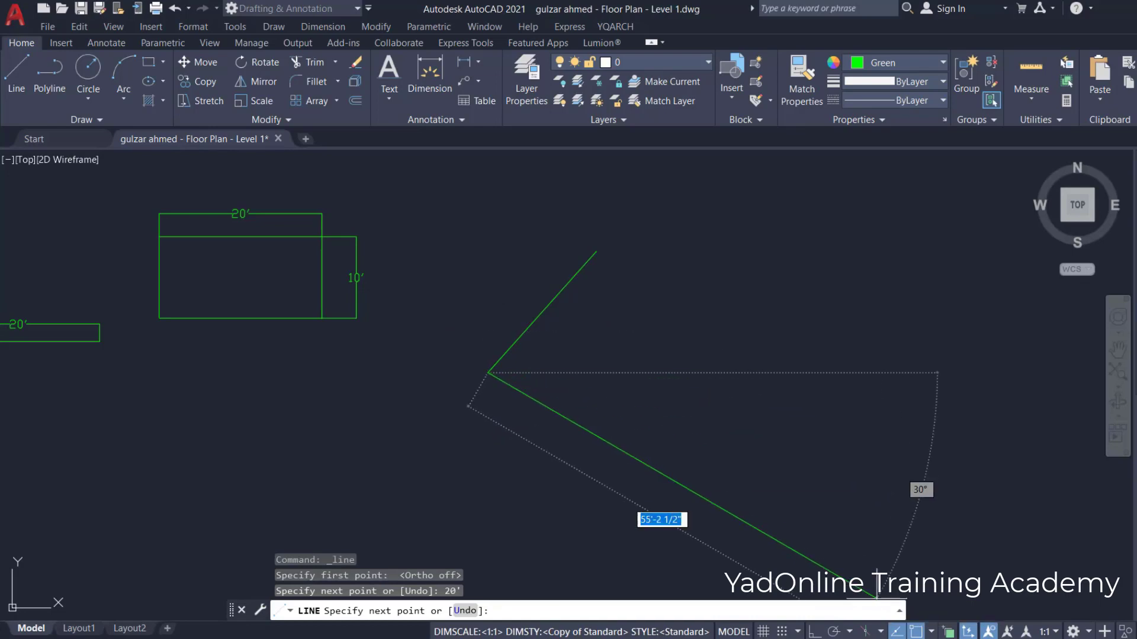
Turn ortho on, continue with a 20' horizontal line to the right from the sloped line's lower end, and finish the line.
{"action": "key", "text": "F8"}
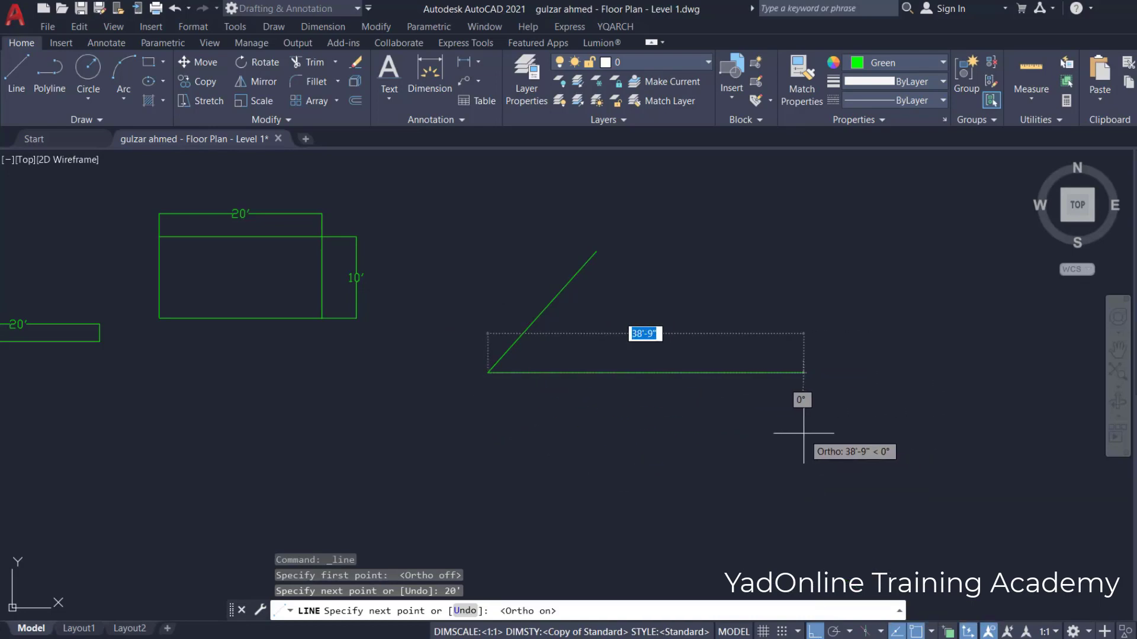
{"action": "type", "text": "20"}
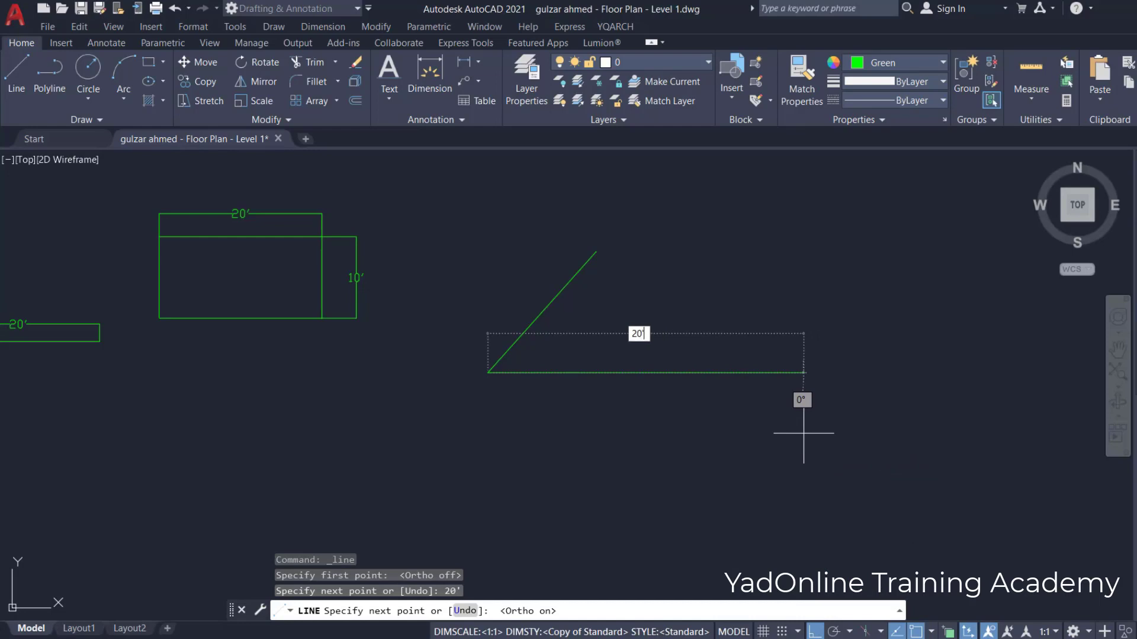
{"action": "key", "text": "Return"}
{"action": "key", "text": "Return"}
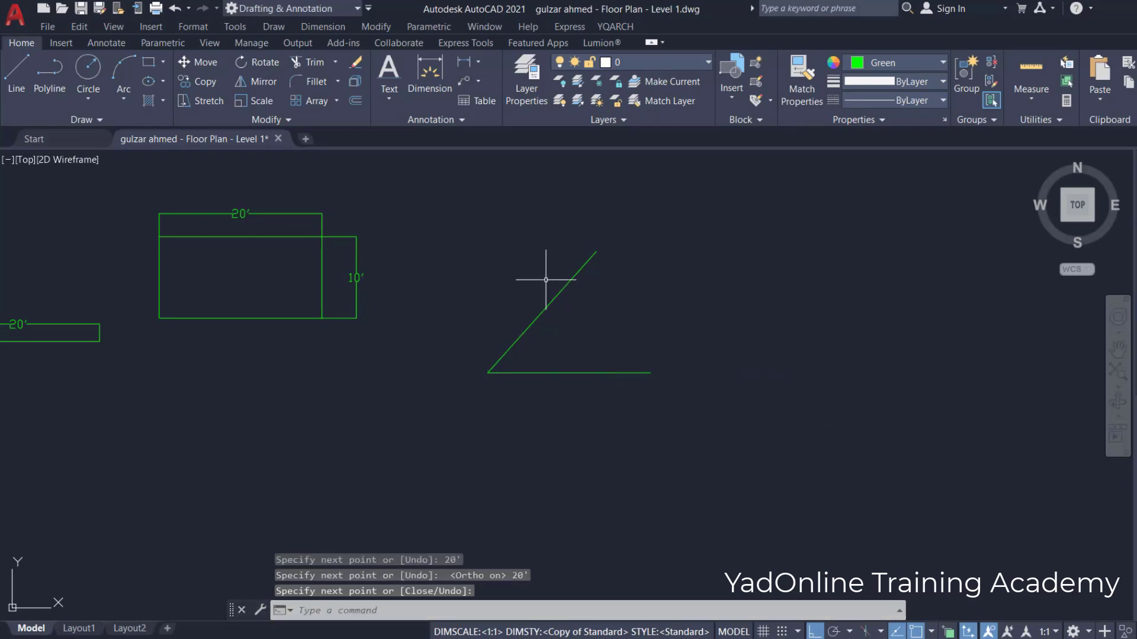
{"action": "scroll", "coordinate": [523, 385], "scroll_direction": "up", "scroll_amount": 2}
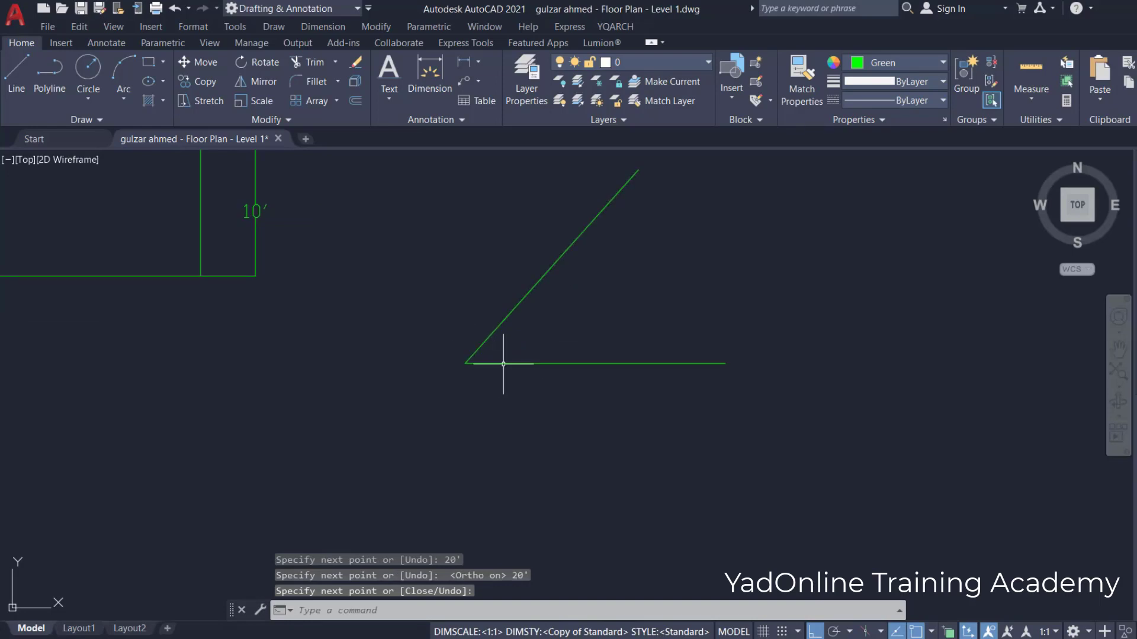
Add a linear dimension along the angled pair's 20' horizontal line, placing it below the line.
{"action": "type", "text": "DIMLI"}
{"action": "key", "text": "Return"}
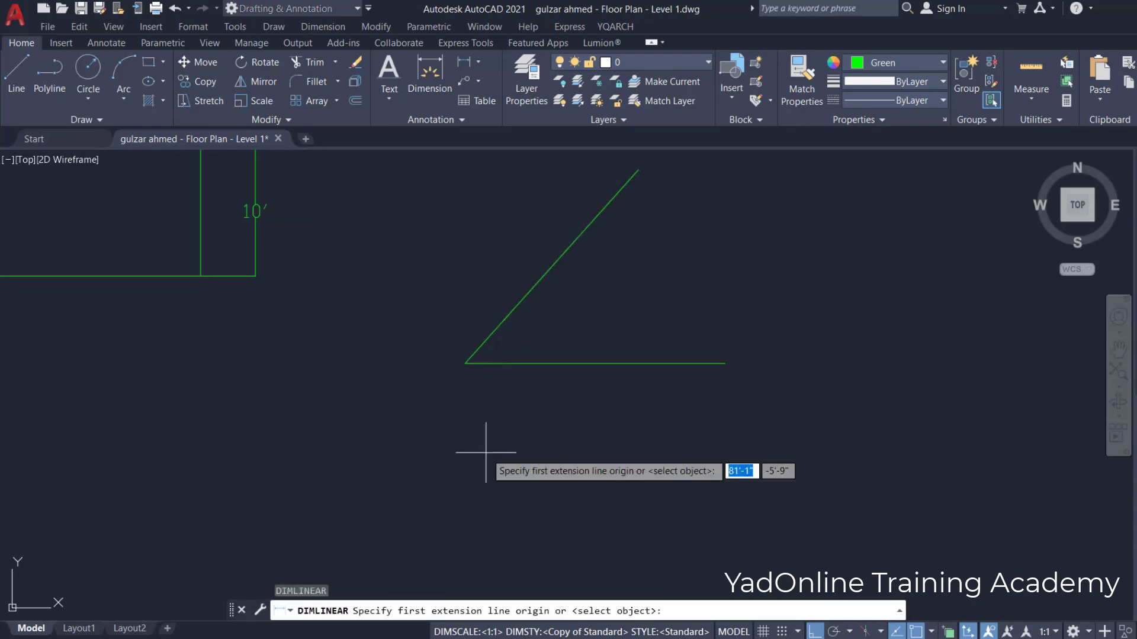
{"action": "scroll", "coordinate": [486, 452], "scroll_direction": "up", "scroll_amount": 2}
{"action": "left_click", "coordinate": [451, 309]}
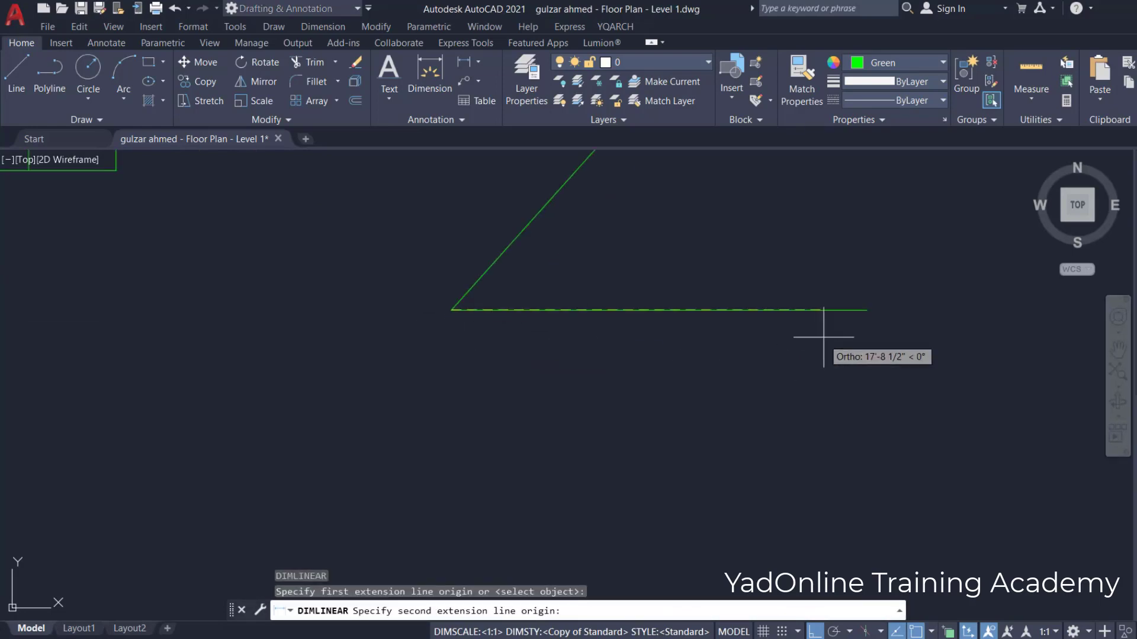
{"action": "left_click", "coordinate": [867, 310]}
{"action": "left_click", "coordinate": [853, 369]}
Try a linear dimension between the sloped line's two endpoints, placing it vertically to the right of the angled pair.
{"action": "scroll", "coordinate": [658, 510], "scroll_direction": "down", "scroll_amount": 2}
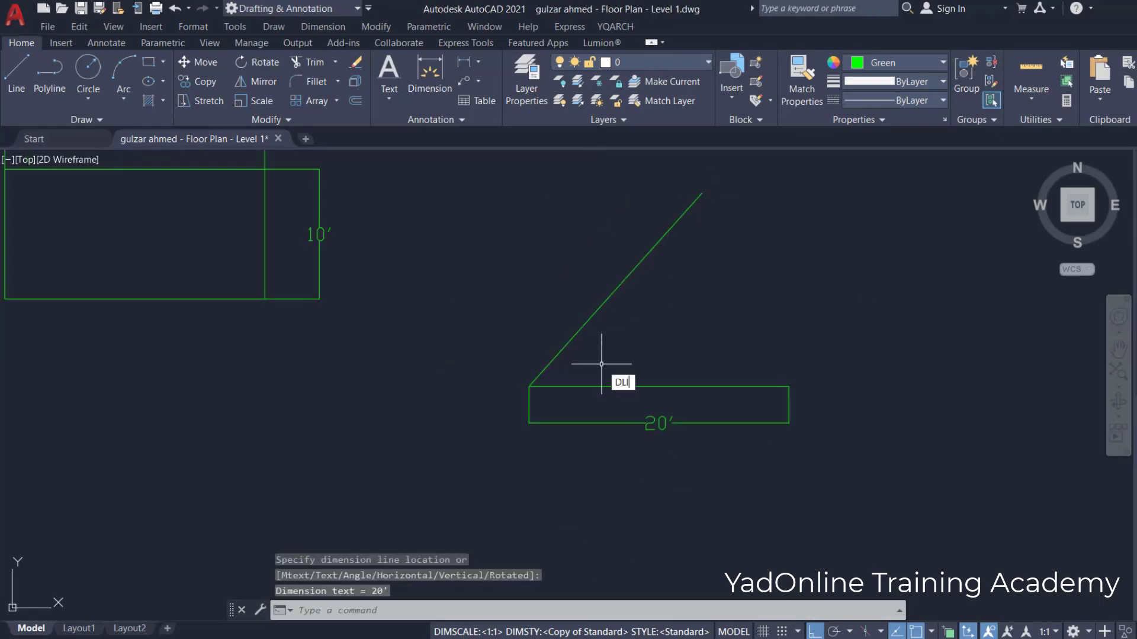
{"action": "key", "text": "Return"}
{"action": "left_click", "coordinate": [532, 384]}
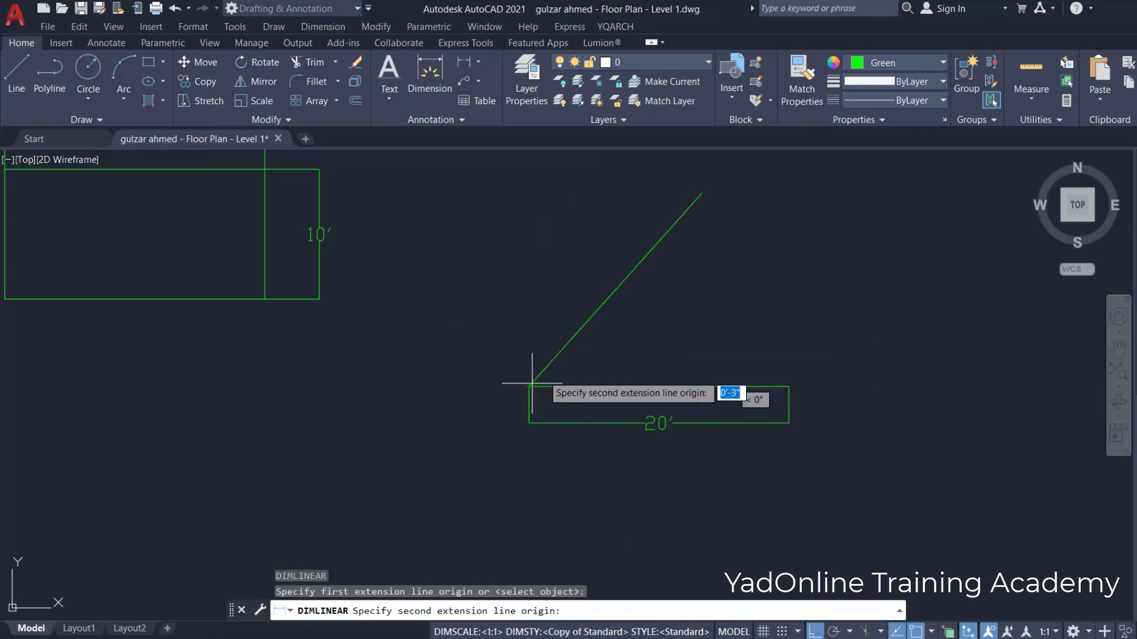
{"action": "left_click", "coordinate": [700, 192]}
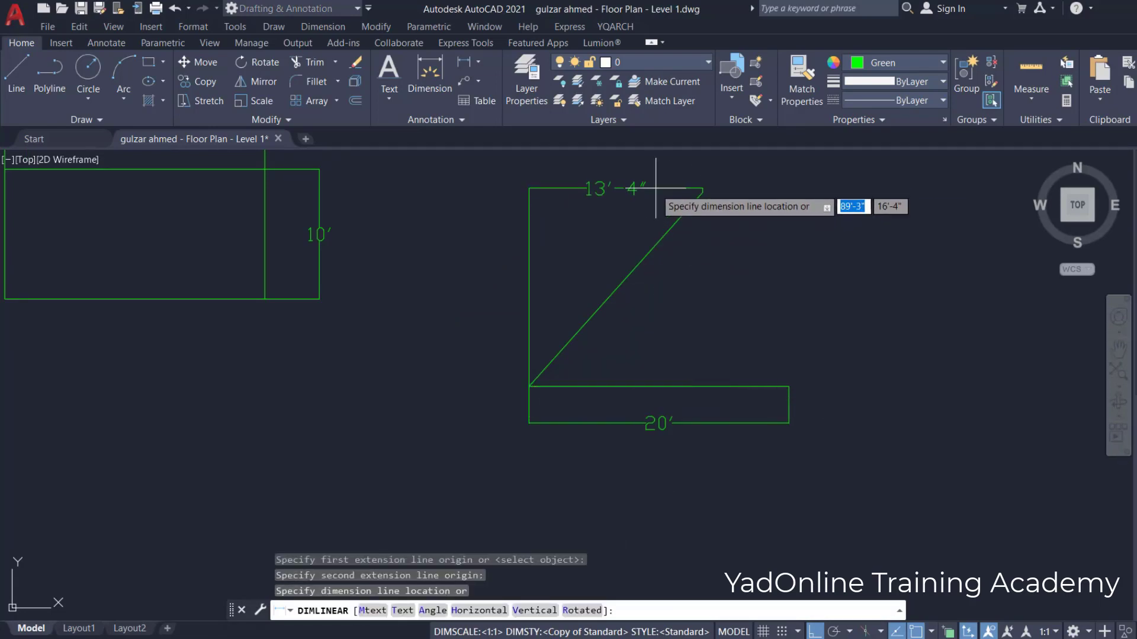
{"action": "left_click", "coordinate": [825, 216]}
{"action": "scroll", "coordinate": [800, 425], "scroll_direction": "down", "scroll_amount": 2}
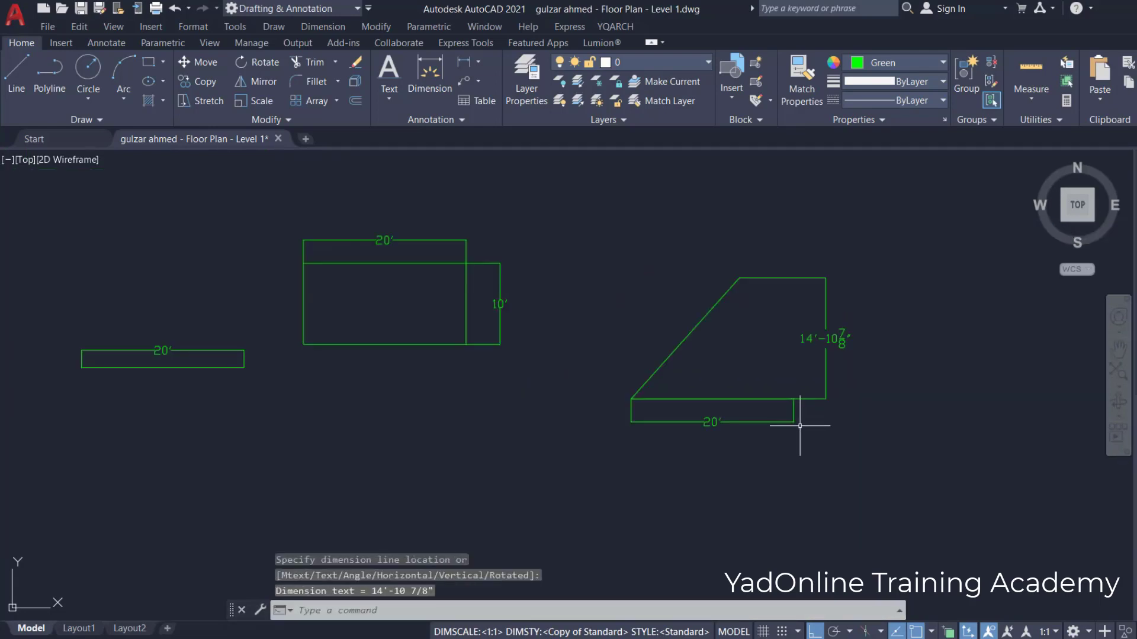
{"action": "scroll", "coordinate": [806, 333], "scroll_direction": "up", "scroll_amount": 4}
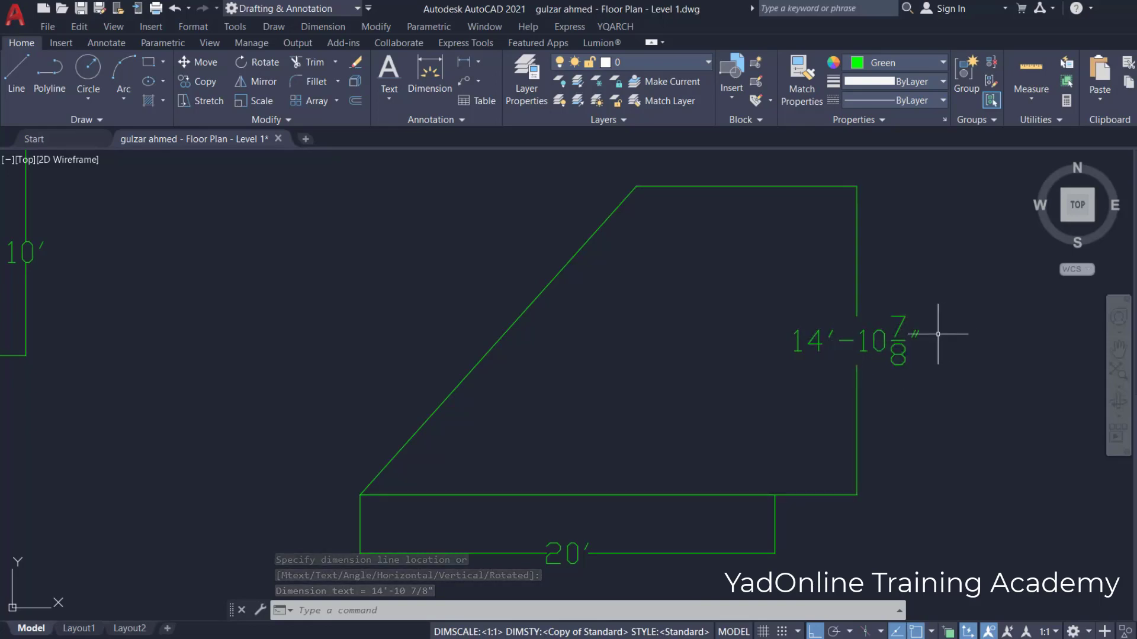
{"action": "scroll", "coordinate": [938, 334], "scroll_direction": "down", "scroll_amount": 3}
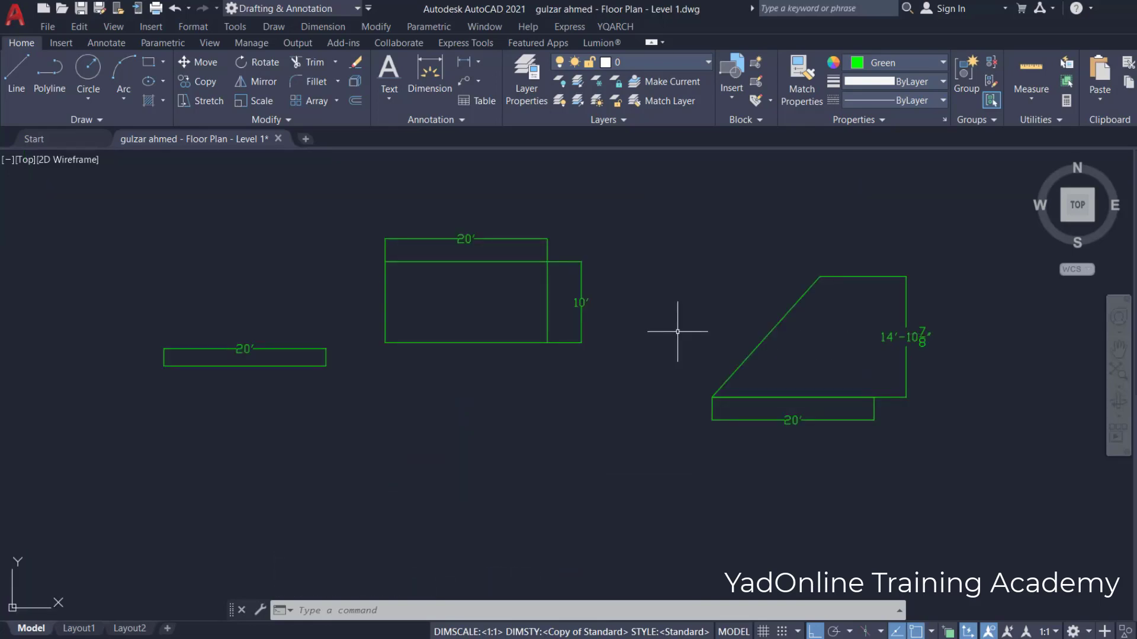
{"action": "scroll", "coordinate": [669, 340], "scroll_direction": "down", "scroll_amount": 2}
{"action": "scroll", "coordinate": [804, 362], "scroll_direction": "up", "scroll_amount": 4}
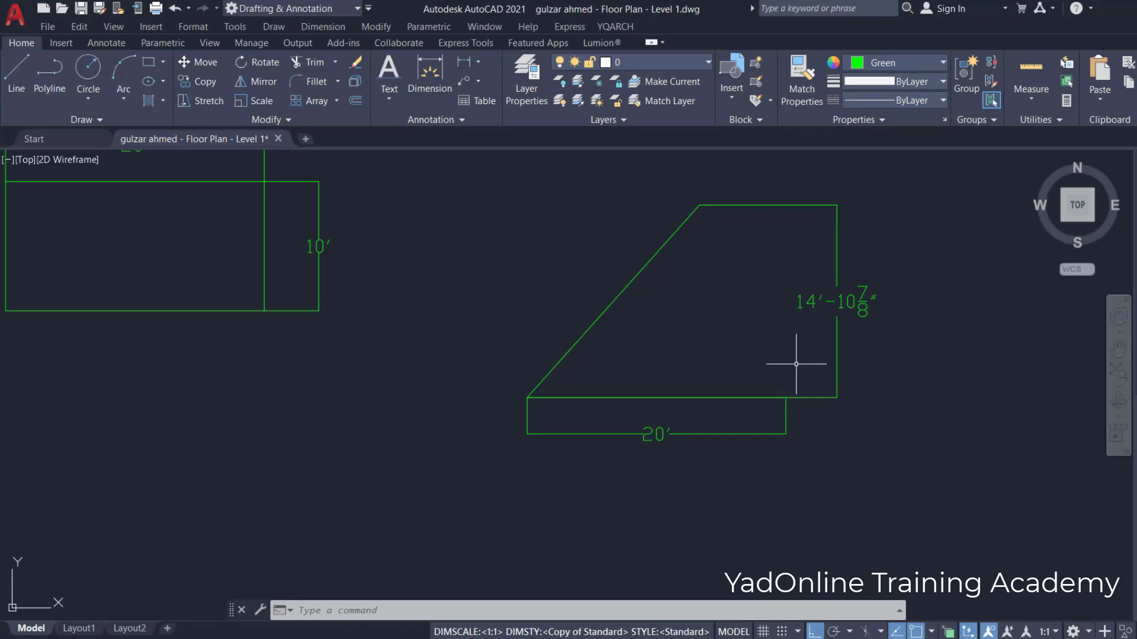
Erase the vertical linear dimension of the sloped line from the right side of the angled pair.
{"action": "left_click", "coordinate": [871, 242]}
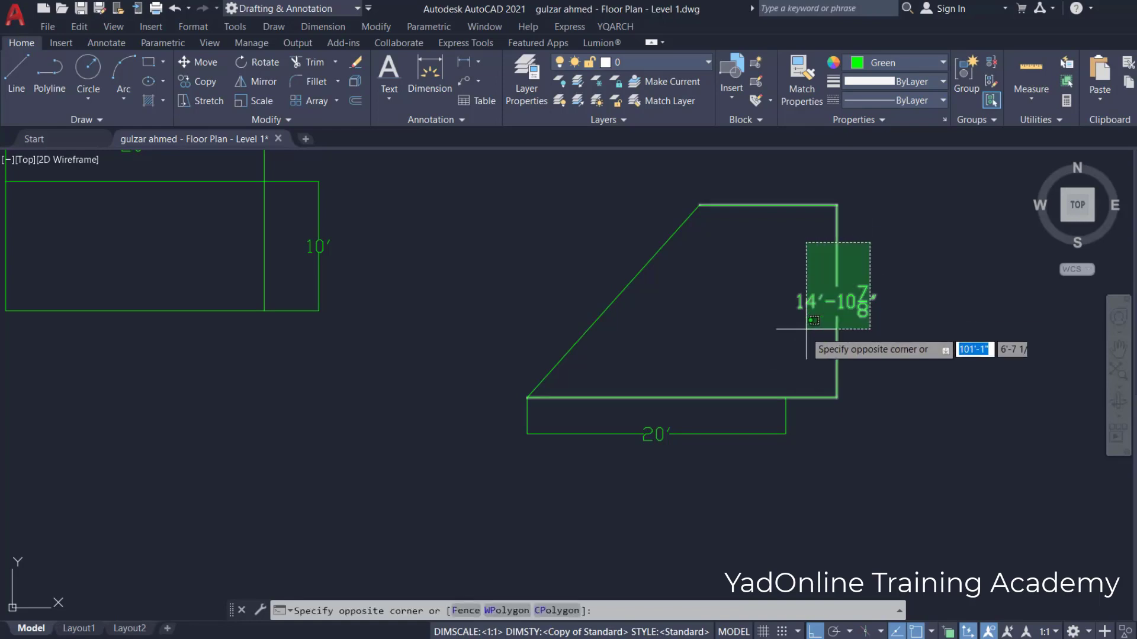
{"action": "left_click", "coordinate": [803, 333]}
{"action": "type", "text": "E"}
{"action": "key", "text": "Return"}
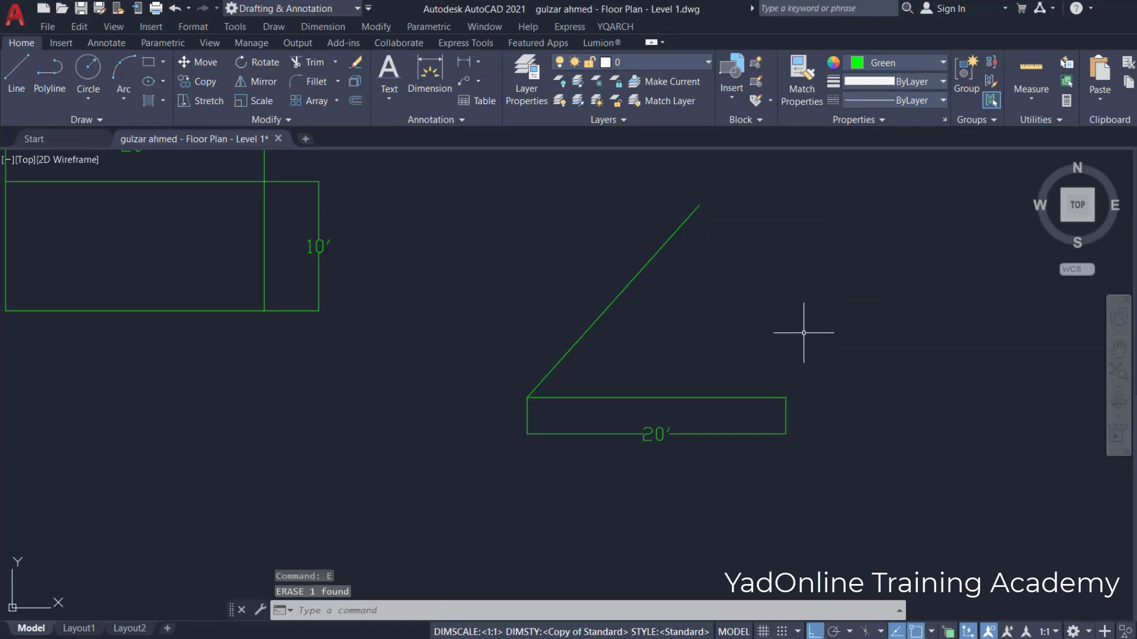
Add an aligned dimension along the sloped line from its lower to its upper end, placing it on the upper-left side.
{"action": "scroll", "coordinate": [722, 377], "scroll_direction": "down", "scroll_amount": 2}
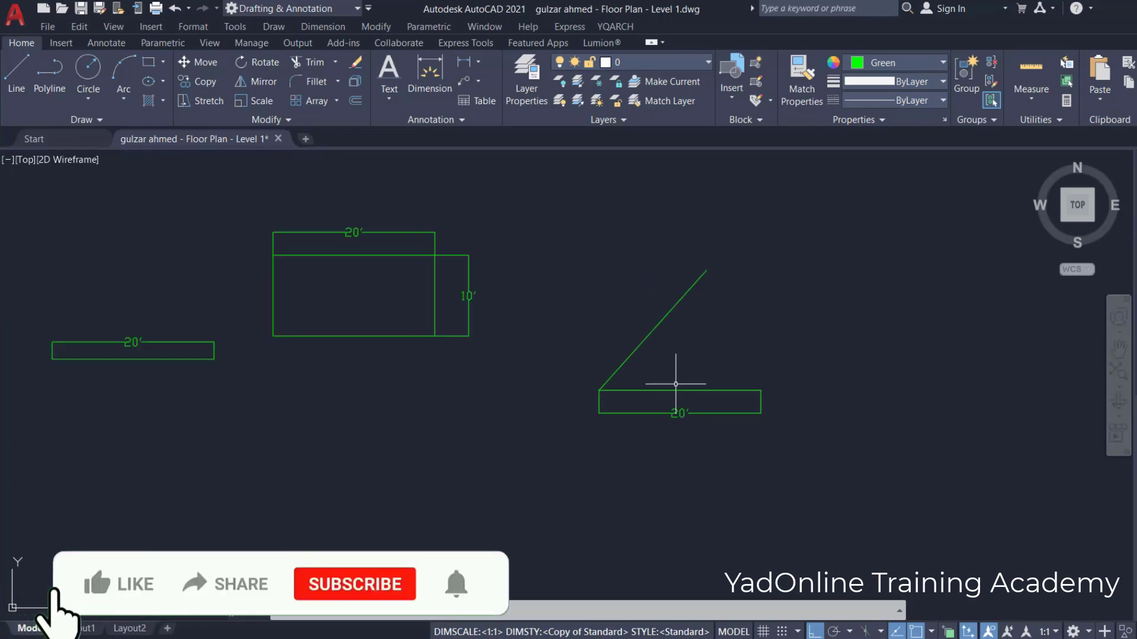
{"action": "scroll", "coordinate": [655, 363], "scroll_direction": "up", "scroll_amount": 2}
{"action": "scroll", "coordinate": [653, 361], "scroll_direction": "down", "scroll_amount": 2}
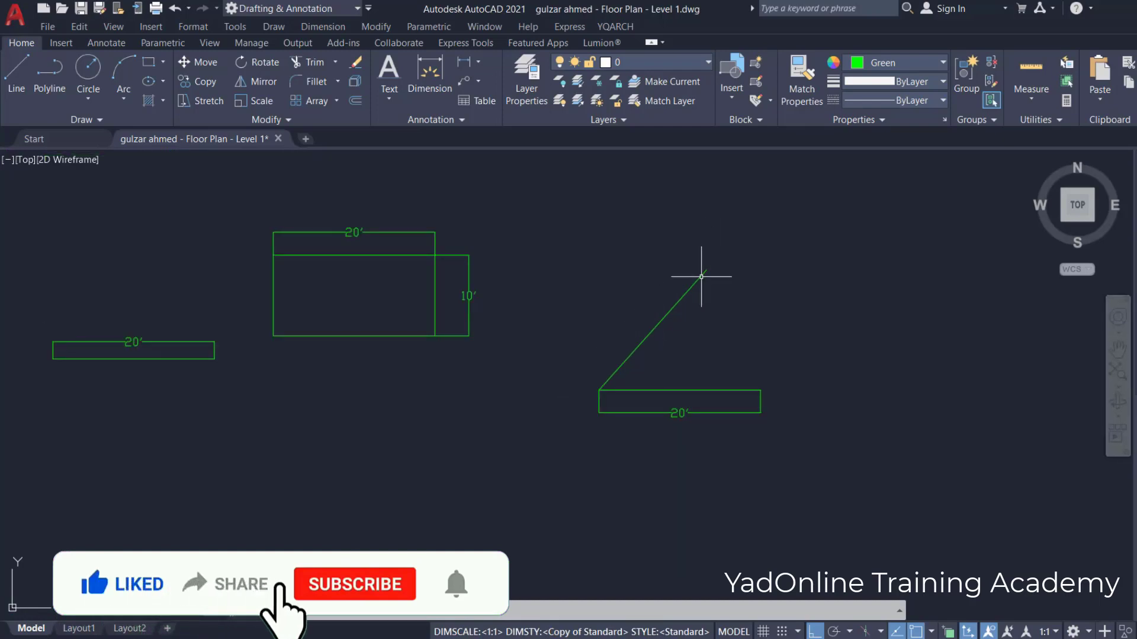
{"action": "scroll", "coordinate": [703, 296], "scroll_direction": "up", "scroll_amount": 2}
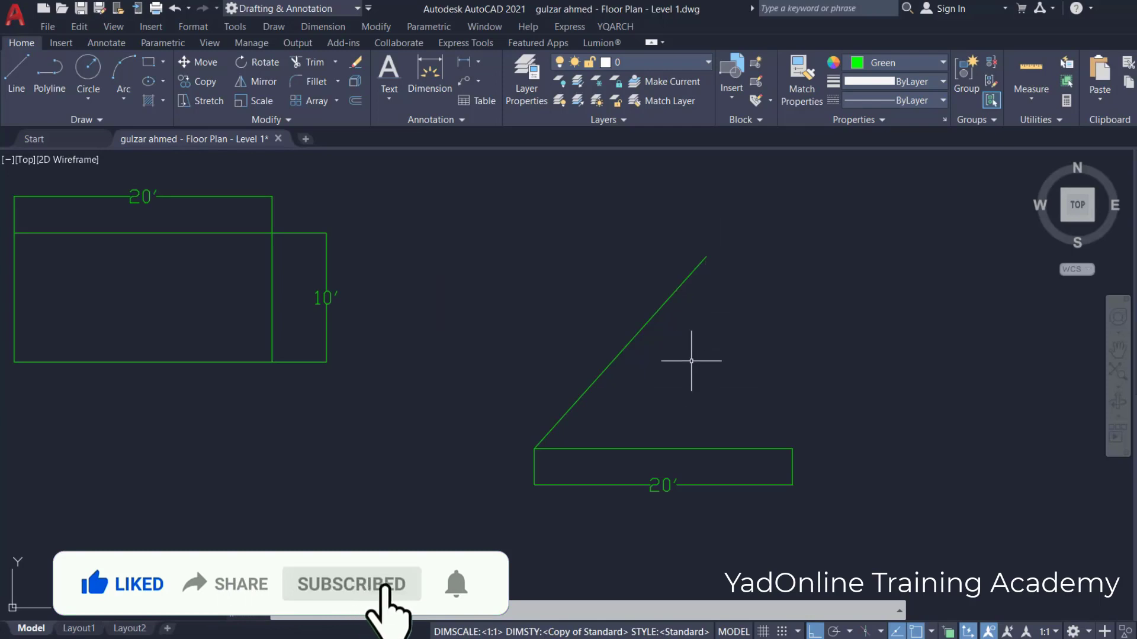
{"action": "scroll", "coordinate": [689, 358], "scroll_direction": "down", "scroll_amount": 2}
{"action": "scroll", "coordinate": [686, 369], "scroll_direction": "up", "scroll_amount": 2}
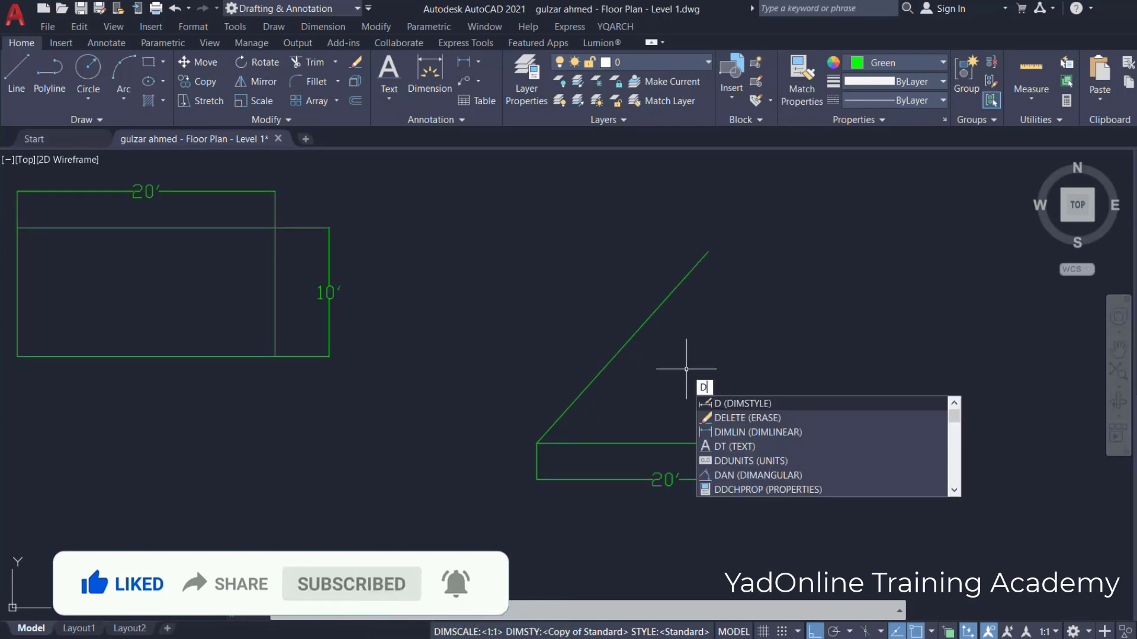
{"action": "type", "text": "L"}
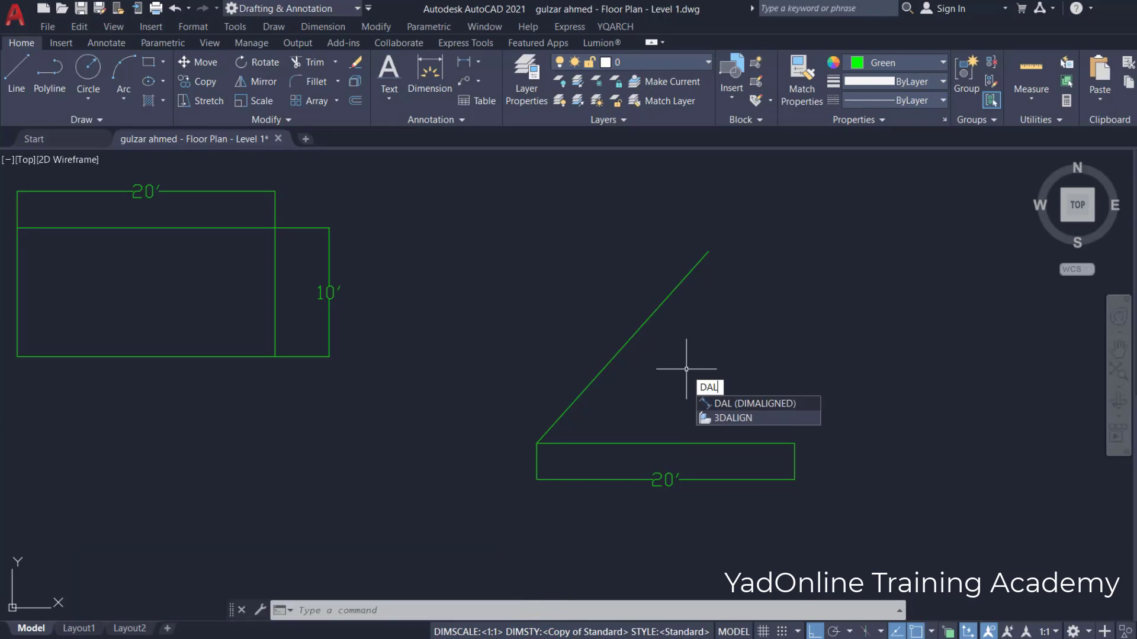
{"action": "key", "text": "Return"}
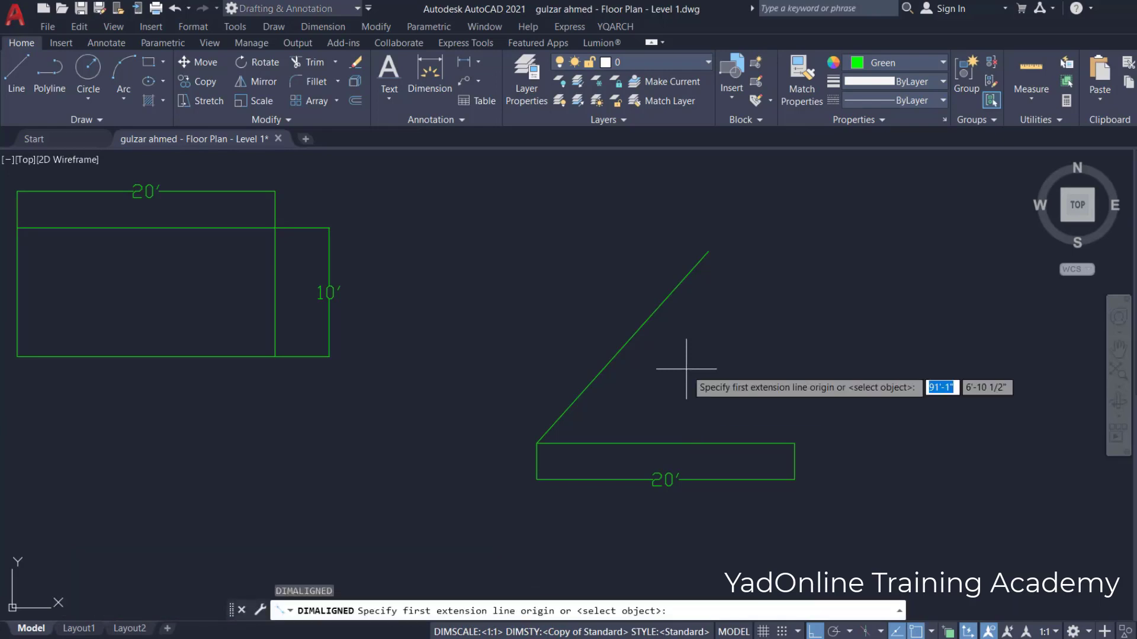
{"action": "left_click", "coordinate": [537, 443]}
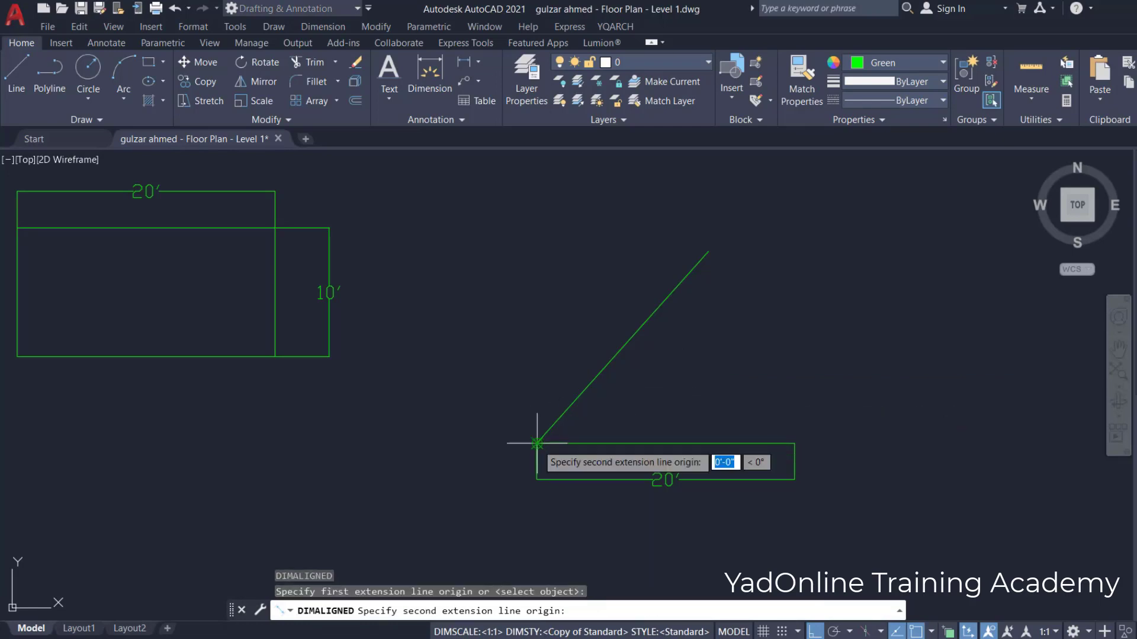
{"action": "left_click", "coordinate": [709, 251]}
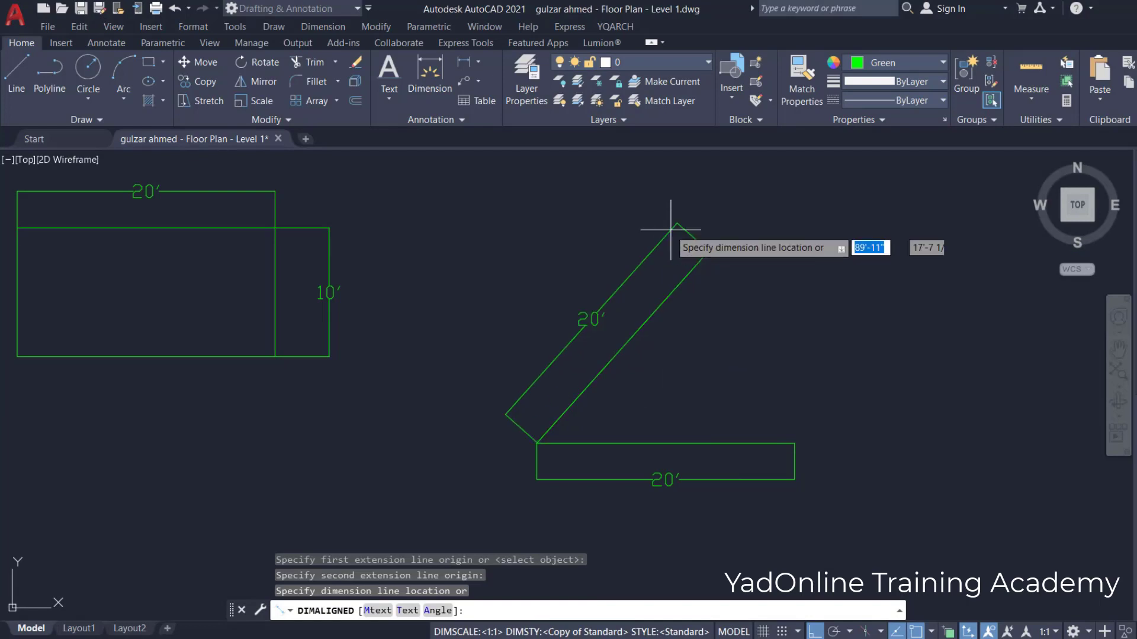
{"action": "left_click", "coordinate": [654, 205]}
{"action": "scroll", "coordinate": [556, 300], "scroll_direction": "up", "scroll_amount": 4}
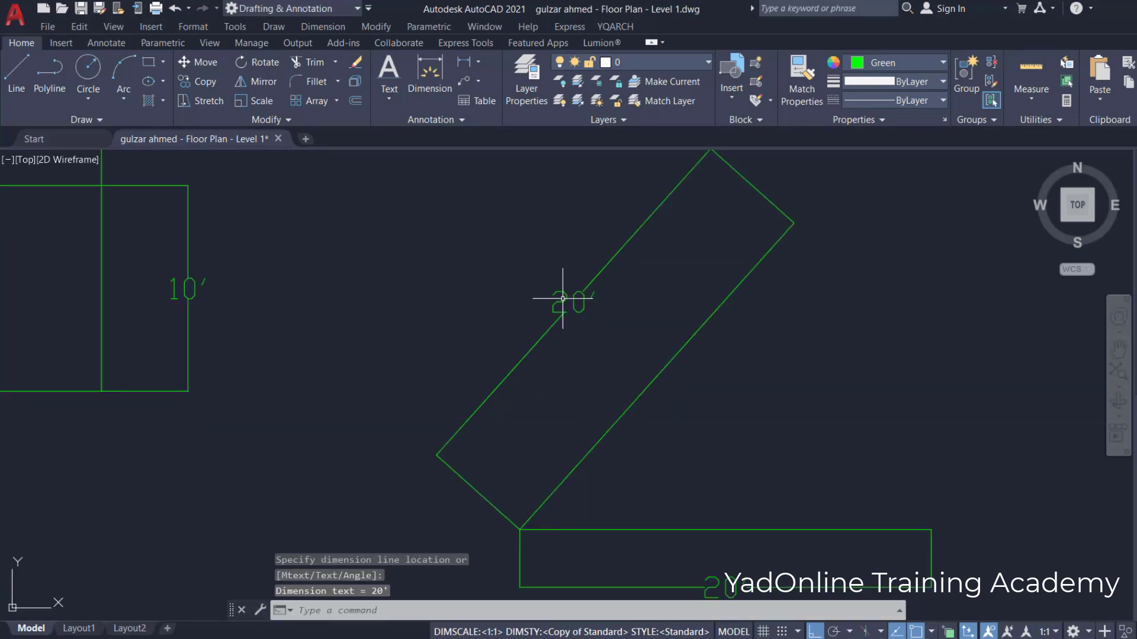
{"action": "scroll", "coordinate": [562, 298], "scroll_direction": "down", "scroll_amount": 4}
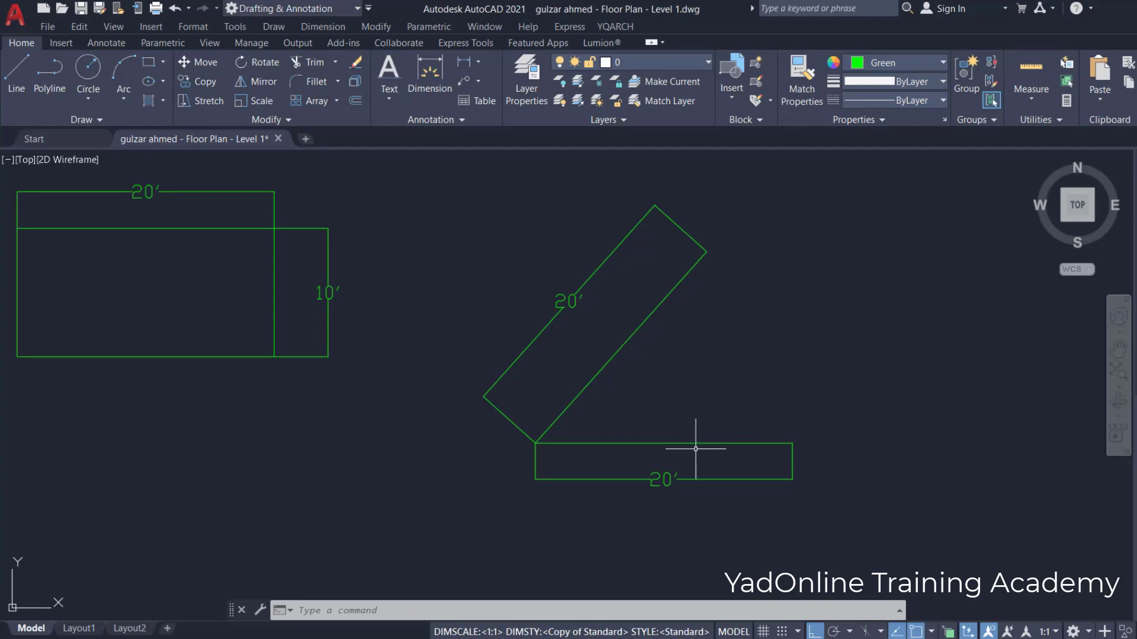
Draw a vertical line about 38'-10" long, going downward in the empty area right of the dimensioned angled pair.
{"action": "scroll", "coordinate": [712, 433], "scroll_direction": "down", "scroll_amount": 3}
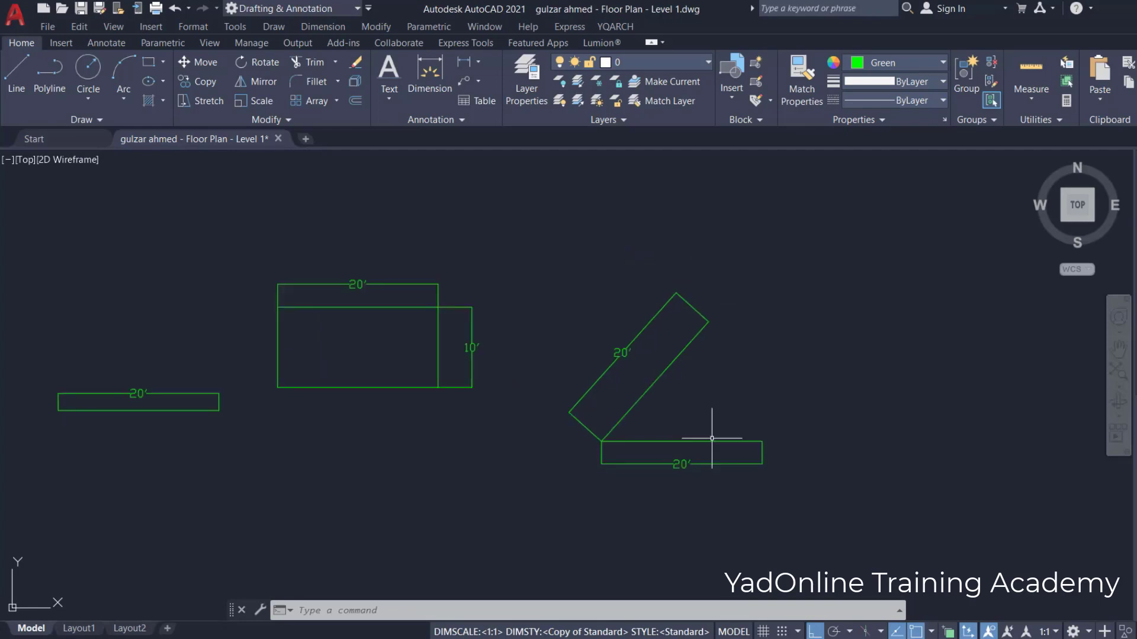
{"action": "scroll", "coordinate": [619, 412], "scroll_direction": "up", "scroll_amount": 3}
{"action": "scroll", "coordinate": [610, 296], "scroll_direction": "down", "scroll_amount": 2}
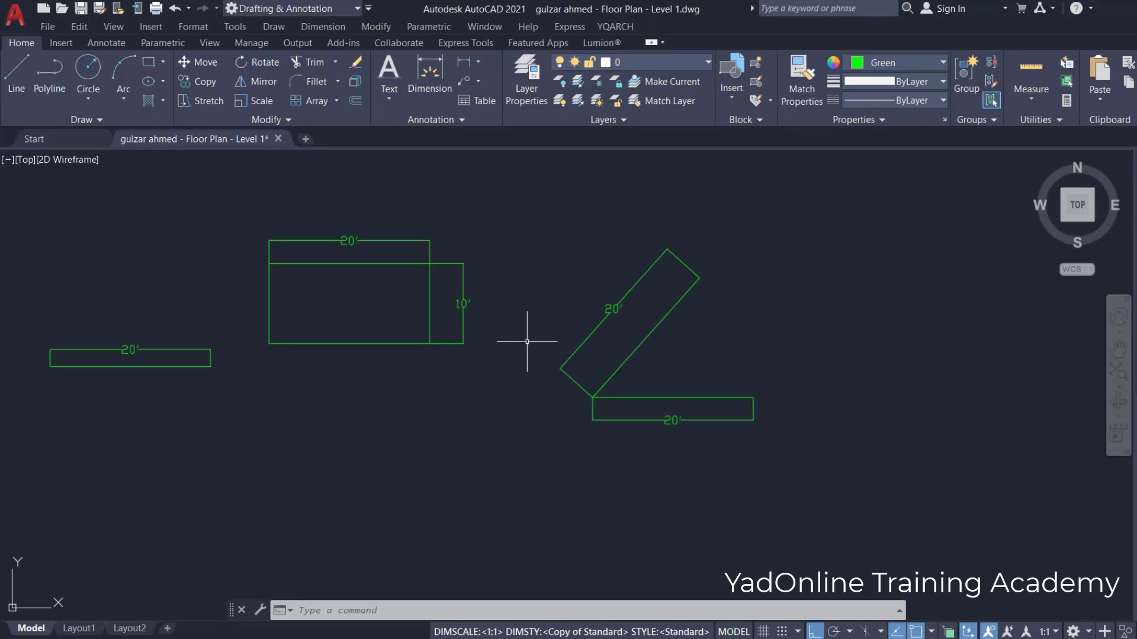
{"action": "scroll", "coordinate": [533, 397], "scroll_direction": "down", "scroll_amount": 2}
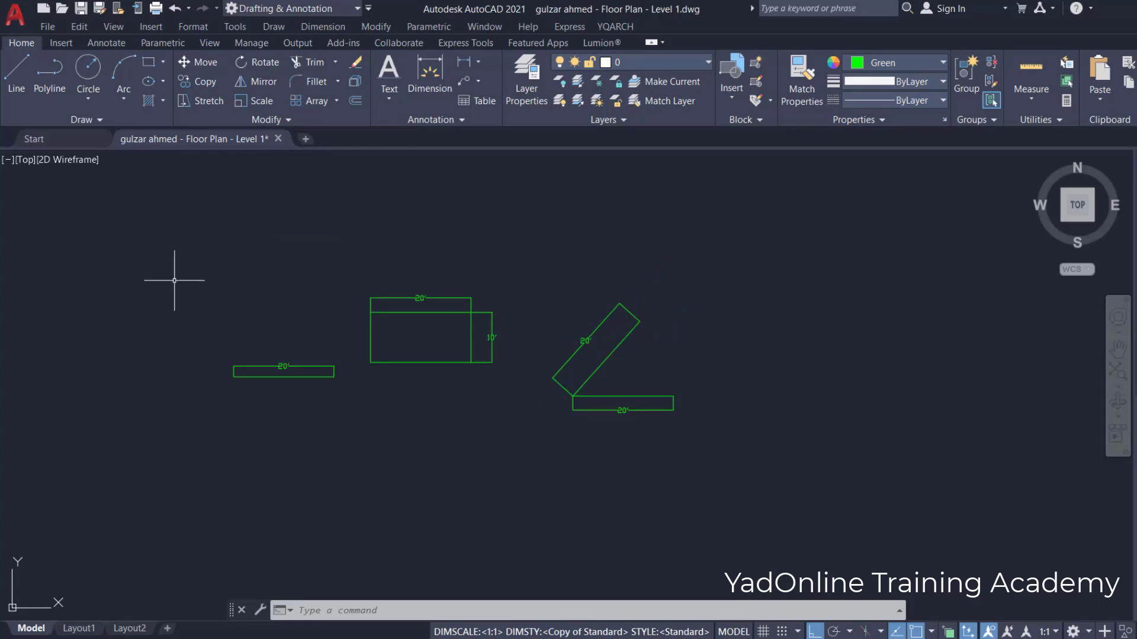
{"action": "left_click", "coordinate": [17, 71]}
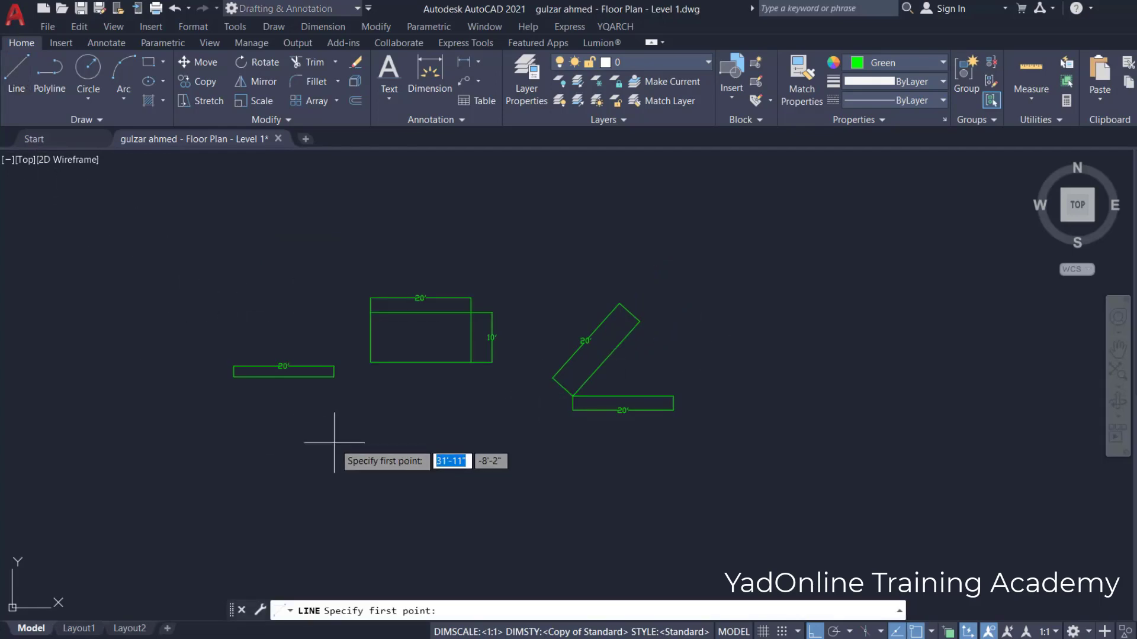
{"action": "scroll", "coordinate": [432, 450], "scroll_direction": "down", "scroll_amount": 2}
{"action": "scroll", "coordinate": [543, 379], "scroll_direction": "up", "scroll_amount": 1}
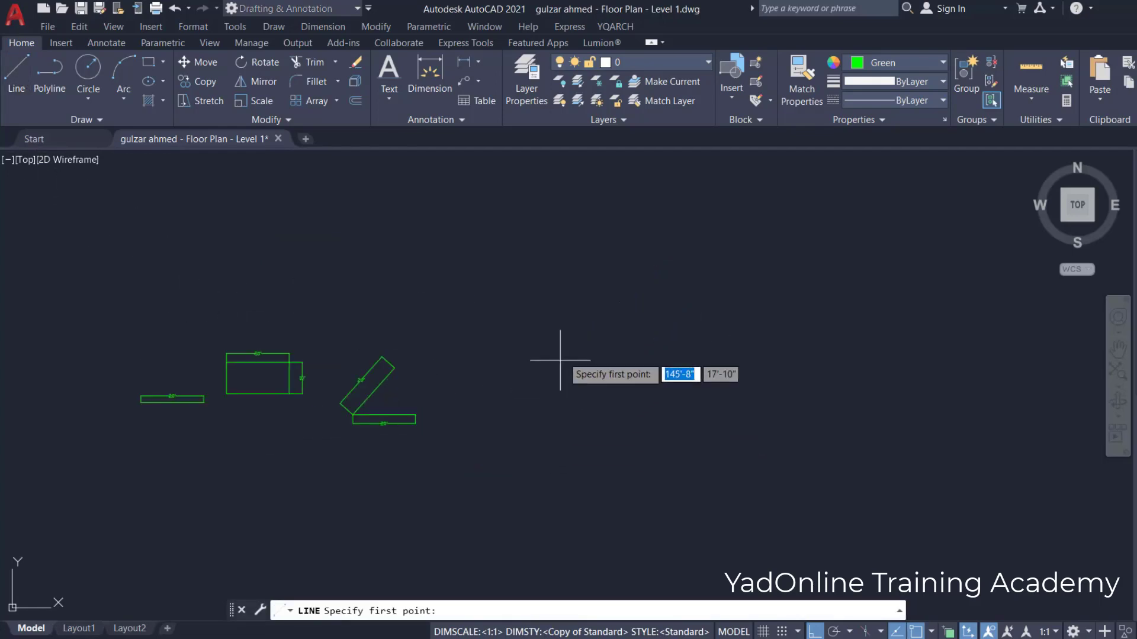
{"action": "left_click", "coordinate": [566, 326]}
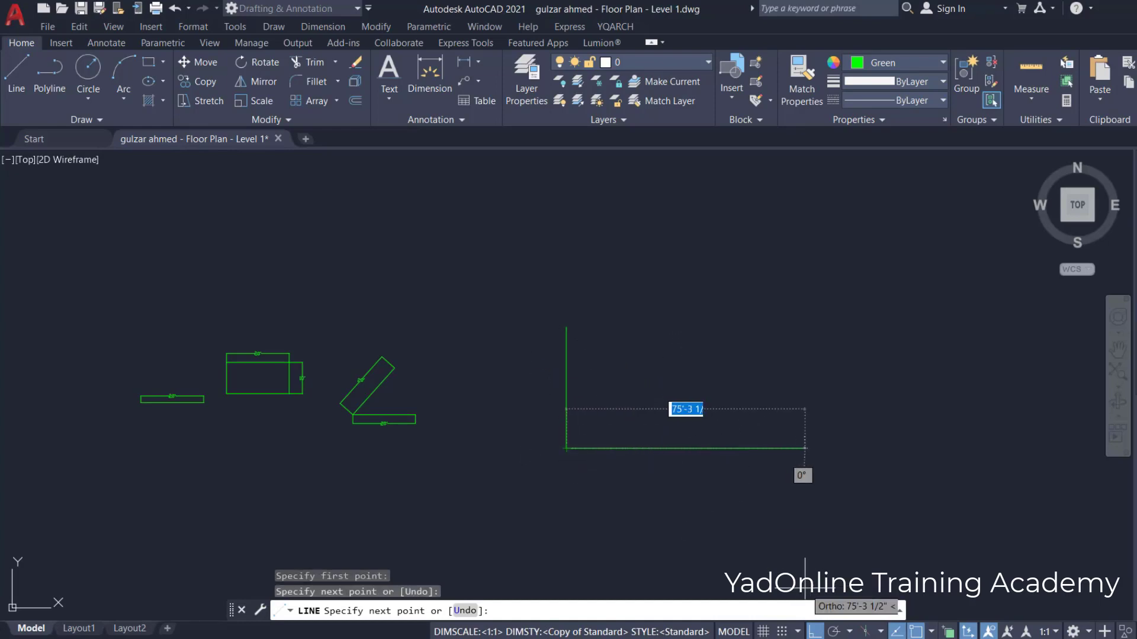
Turn ortho off, continue from the vertical line's lower end with a 30' line up to the right at about 60°, and finish the line.
{"action": "key", "text": "F8"}
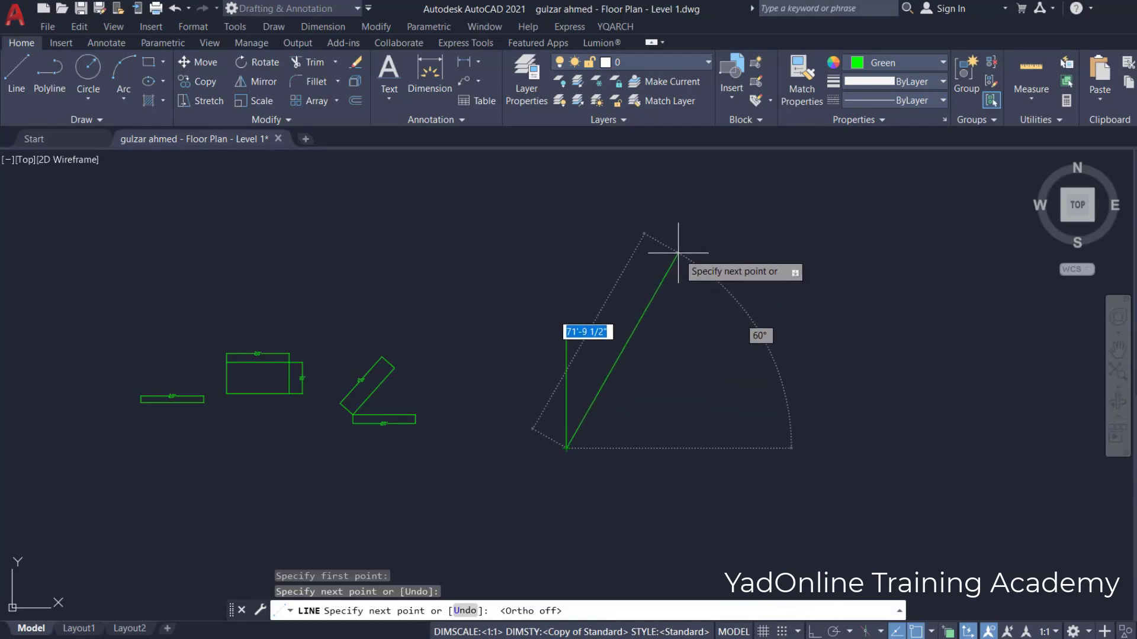
{"action": "type", "text": "30"}
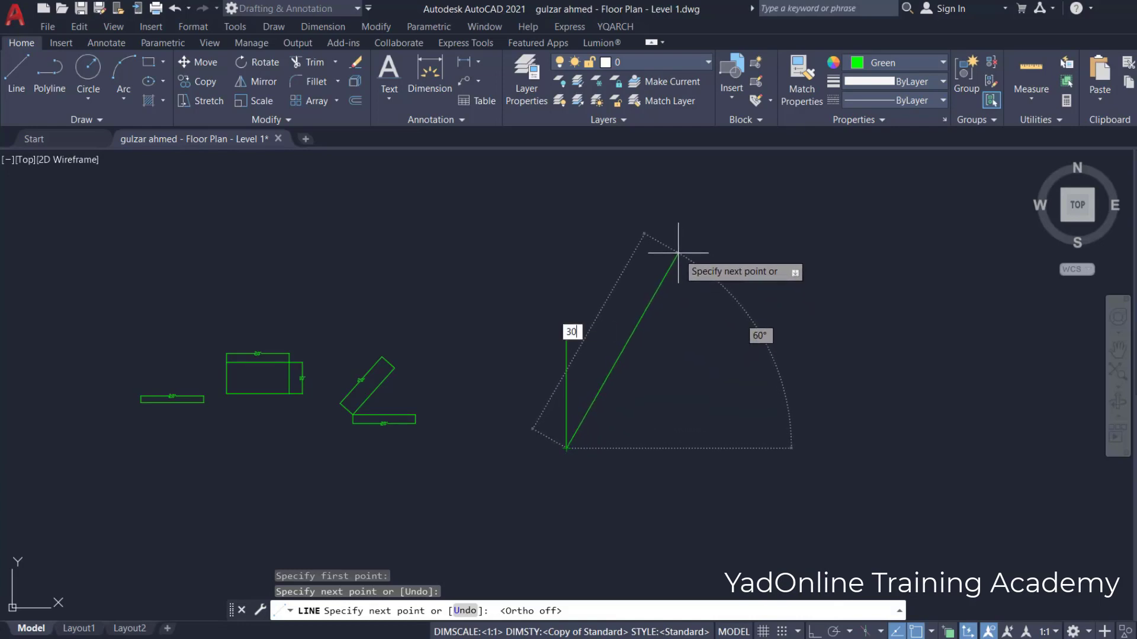
{"action": "key", "text": "Return"}
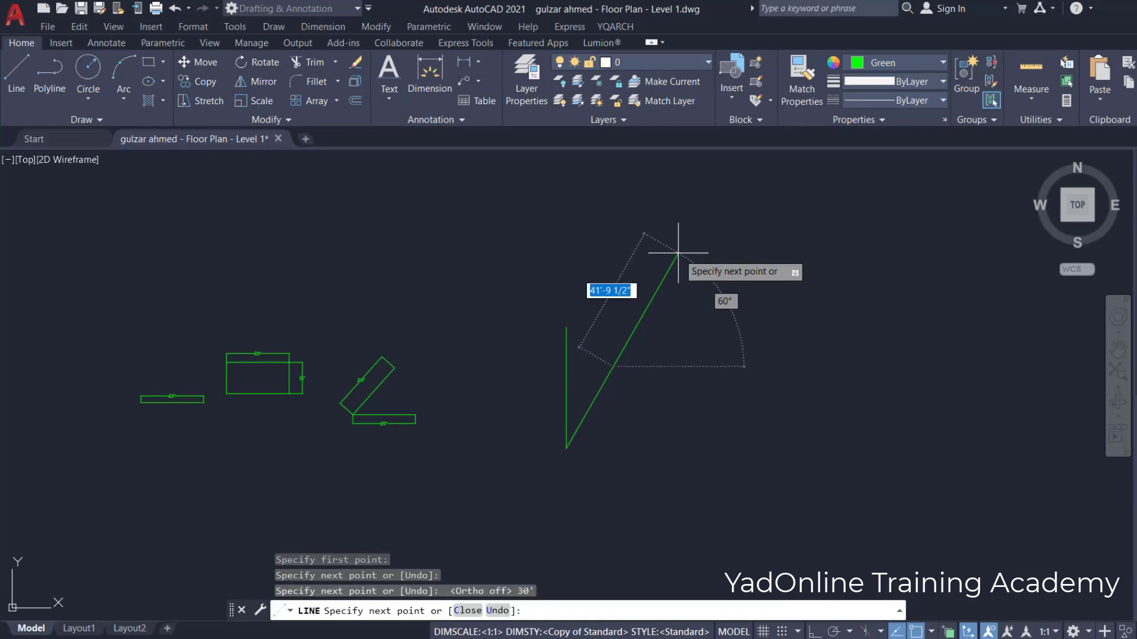
{"action": "key", "text": "Return"}
Add a linear dimension along the new vertical line from its upper to its lower end, placing it on the left.
{"action": "scroll", "coordinate": [578, 332], "scroll_direction": "up", "scroll_amount": 4}
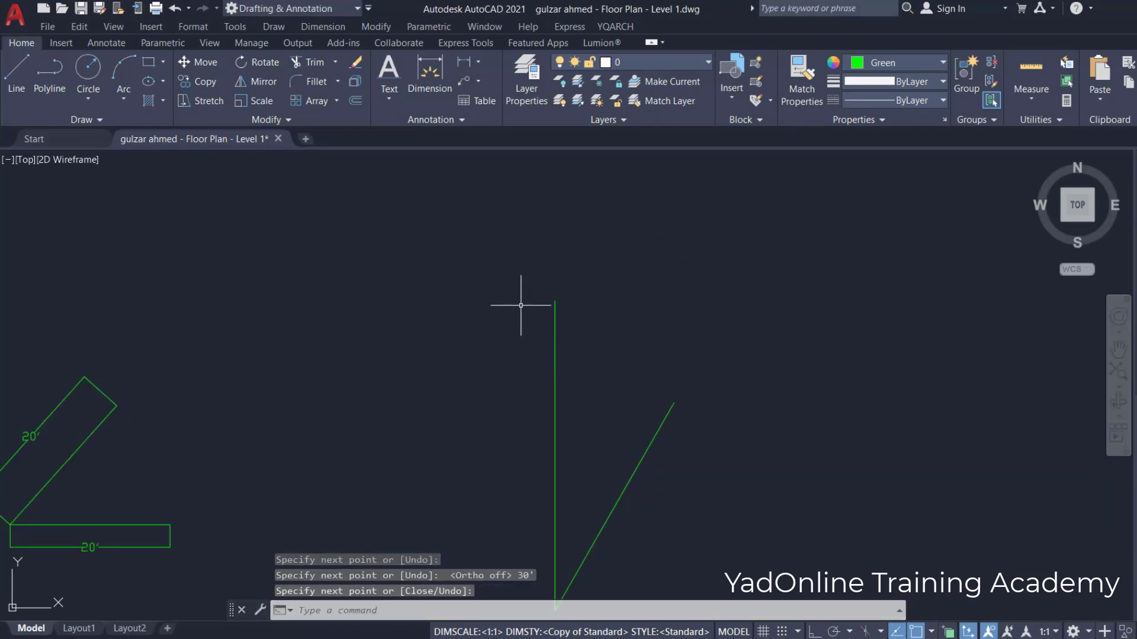
{"action": "scroll", "coordinate": [521, 306], "scroll_direction": "down", "scroll_amount": 2}
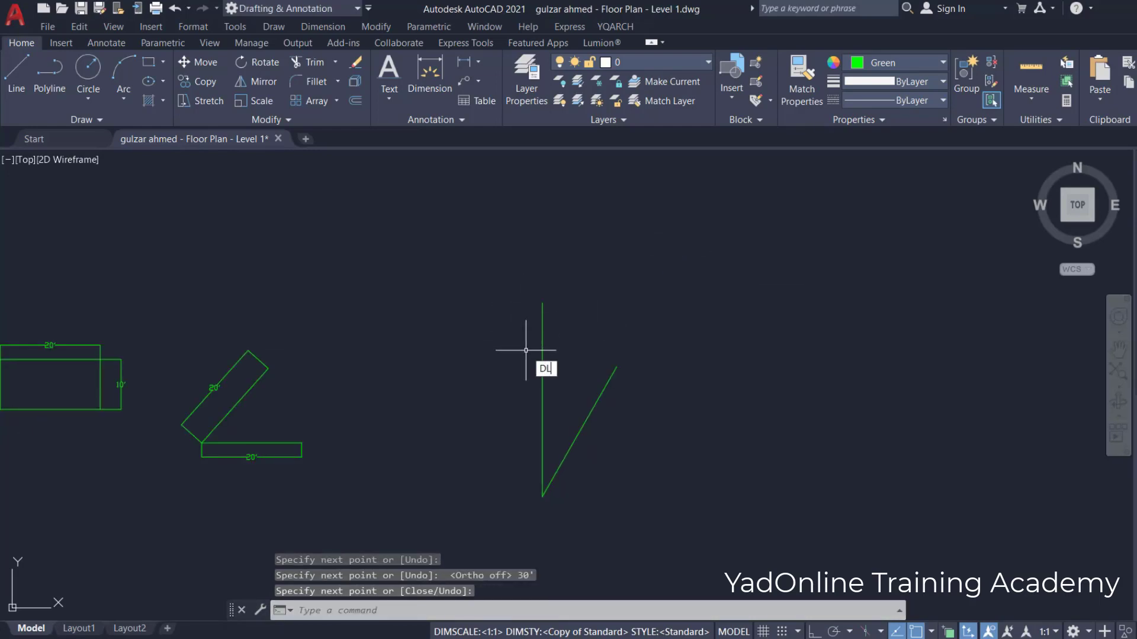
{"action": "type", "text": "DLI"}
{"action": "key", "text": "Return"}
{"action": "left_click", "coordinate": [542, 304]}
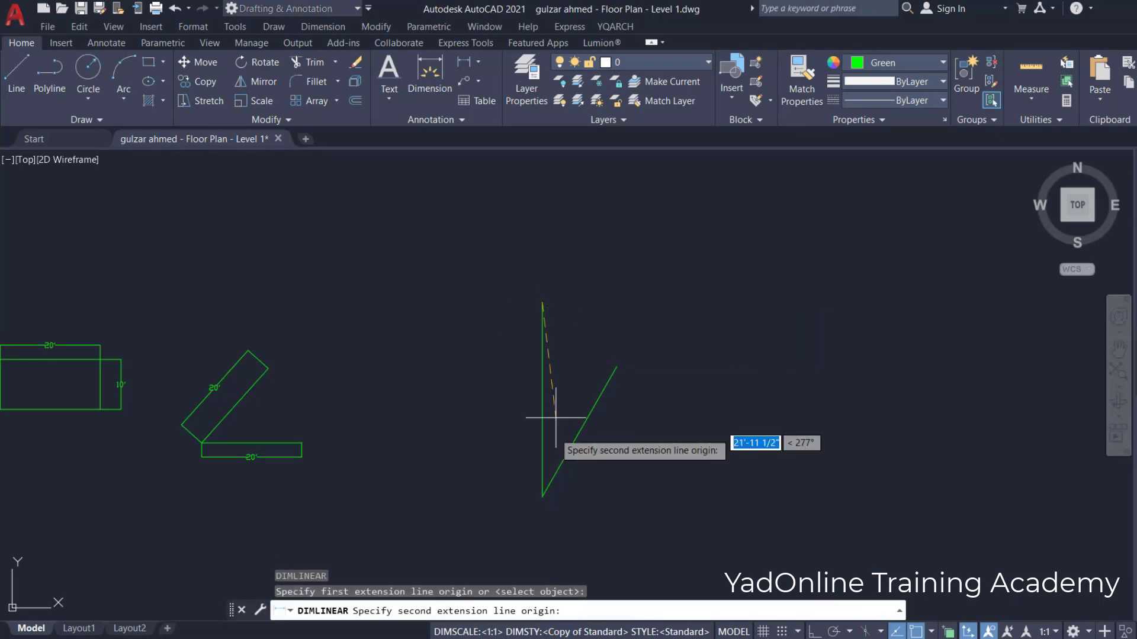
{"action": "left_click", "coordinate": [543, 496]}
{"action": "left_click", "coordinate": [504, 491]}
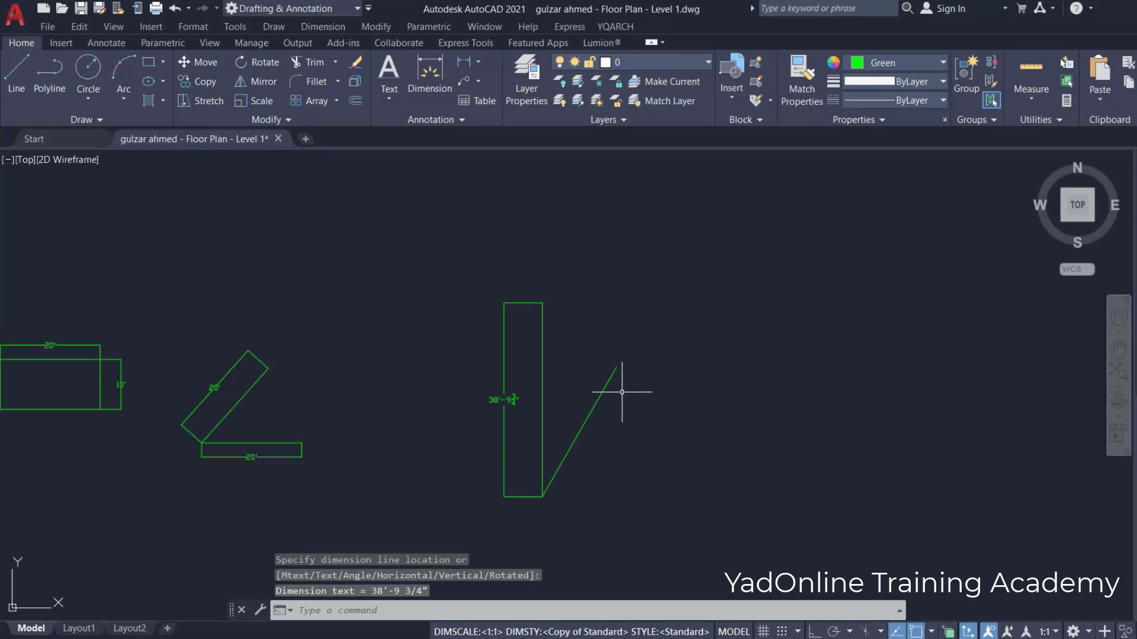
Add an aligned dimension along the 30' sloped line from its lower to its upper end, placing it on the lower-right side.
{"action": "type", "text": "DAL"}
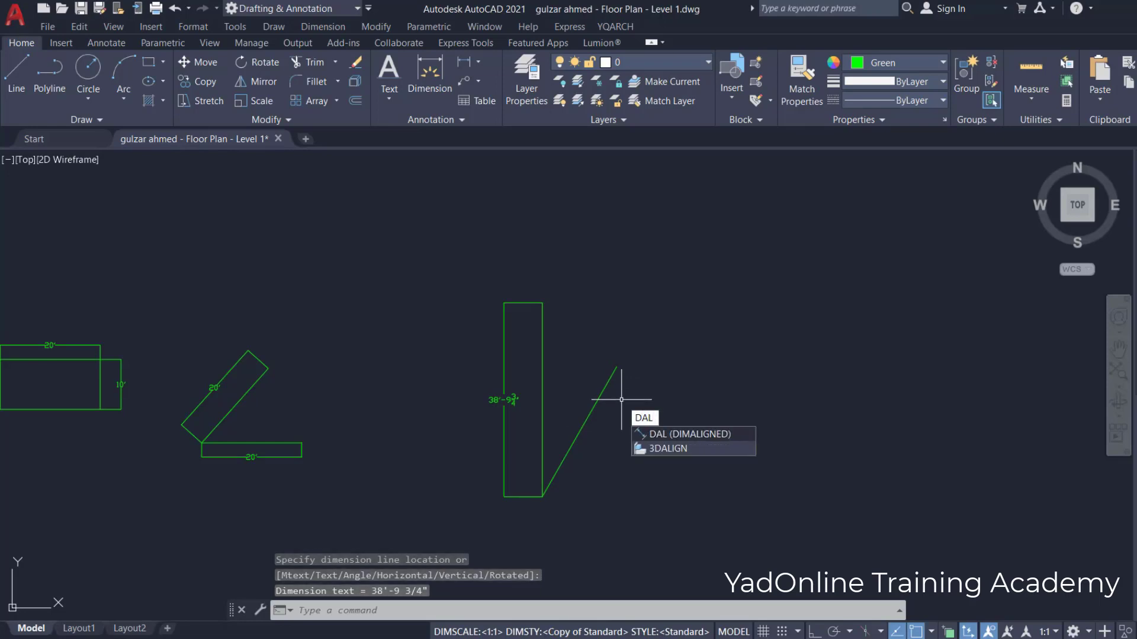
{"action": "key", "text": "Return"}
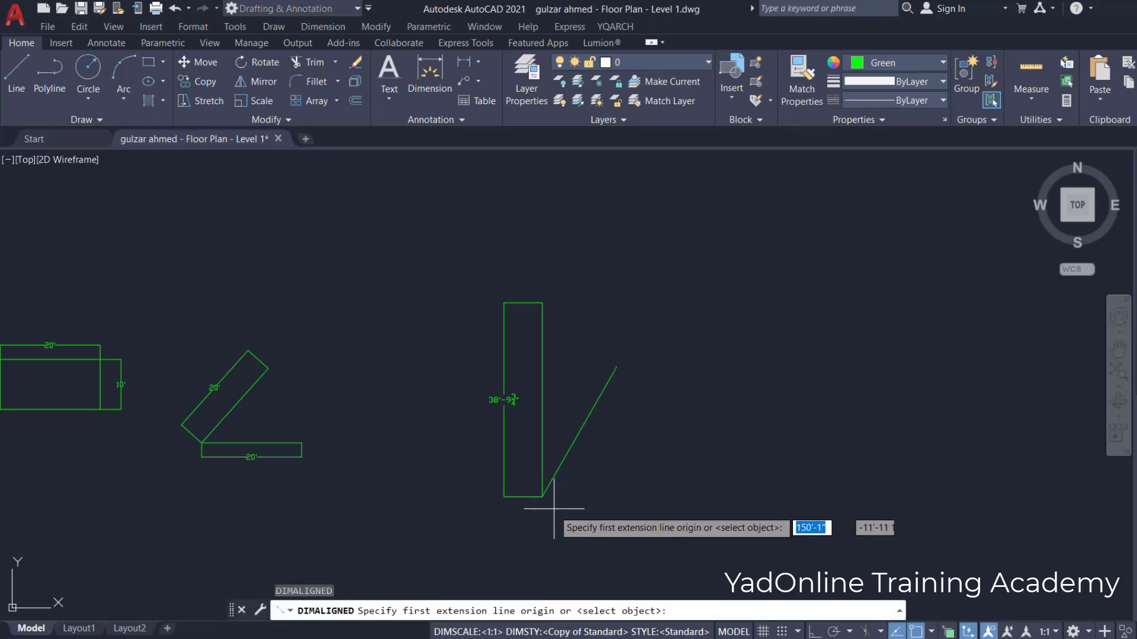
{"action": "scroll", "coordinate": [551, 508], "scroll_direction": "up", "scroll_amount": 2}
{"action": "left_click", "coordinate": [533, 489]}
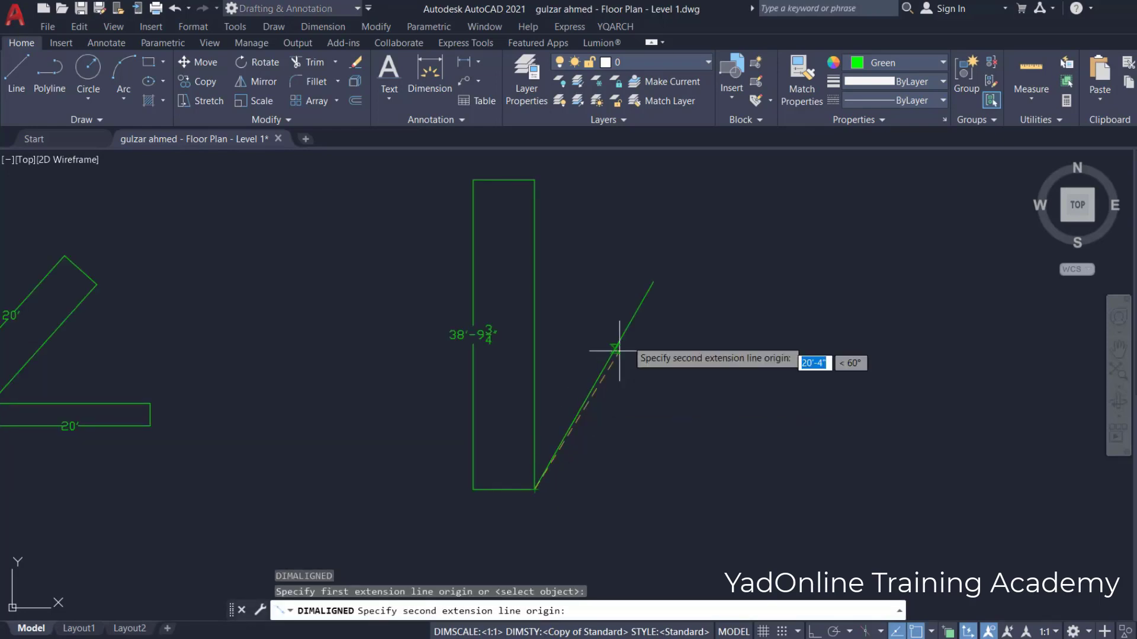
{"action": "left_click", "coordinate": [650, 289]}
{"action": "left_click", "coordinate": [673, 398]}
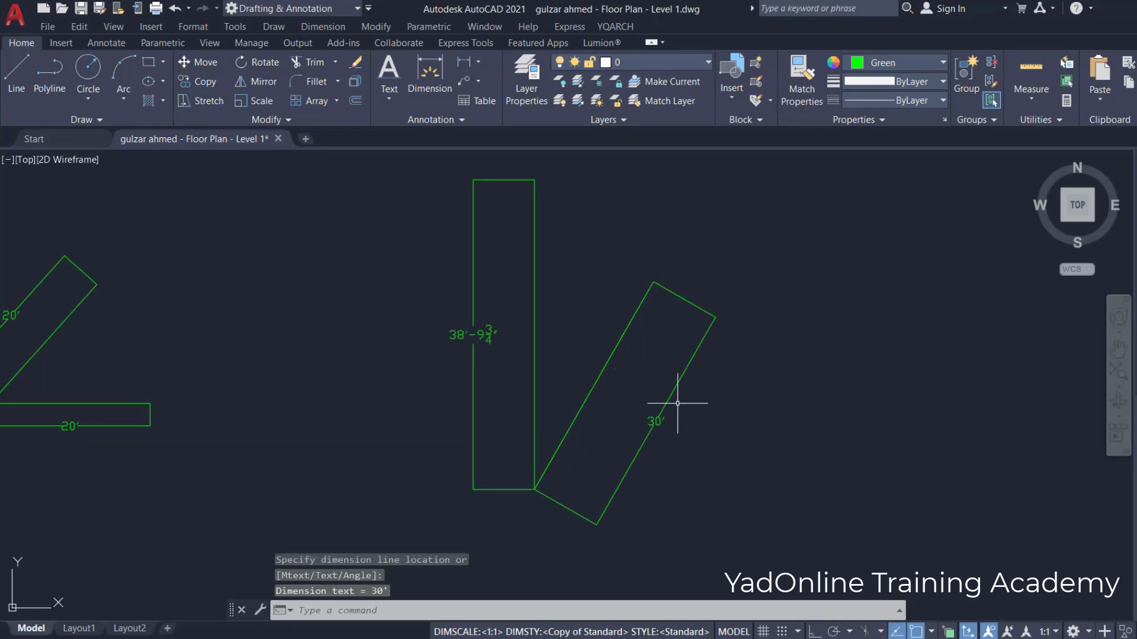
{"action": "scroll", "coordinate": [654, 422], "scroll_direction": "up", "scroll_amount": 3}
{"action": "scroll", "coordinate": [655, 422], "scroll_direction": "down", "scroll_amount": 6}
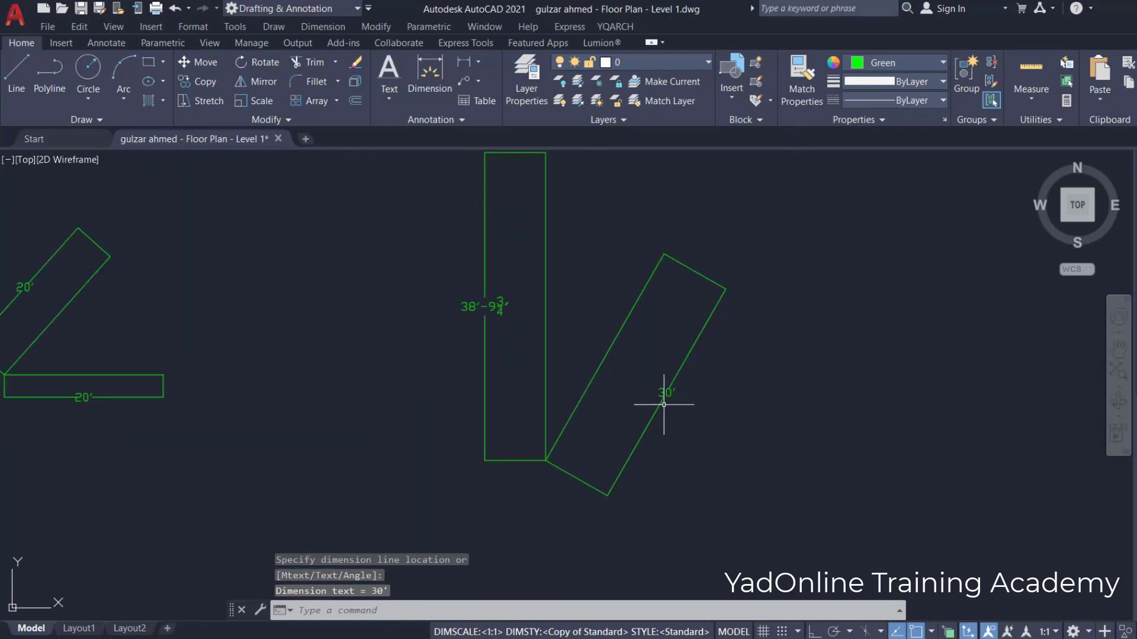
{"action": "scroll", "coordinate": [661, 409], "scroll_direction": "down", "scroll_amount": 3}
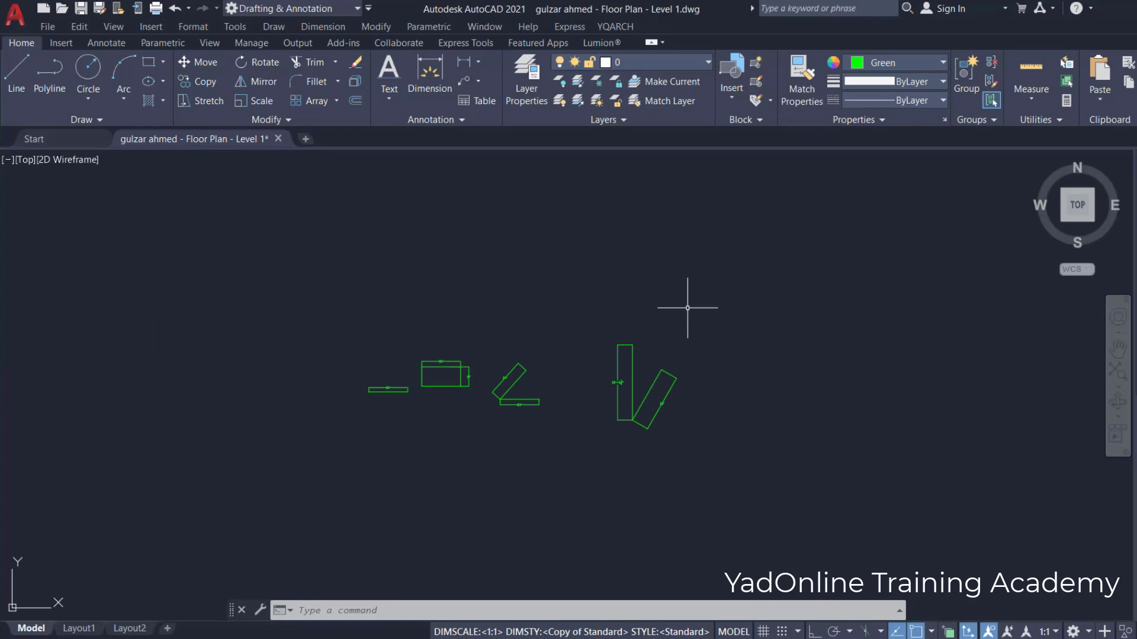
Delete the aligned dimension on the sloped line and the linear dimension on the horizontal line of the first angled pair.
{"action": "scroll", "coordinate": [485, 424], "scroll_direction": "up", "scroll_amount": 4}
{"action": "scroll", "coordinate": [515, 355], "scroll_direction": "up", "scroll_amount": 2}
{"action": "left_click", "coordinate": [521, 239]}
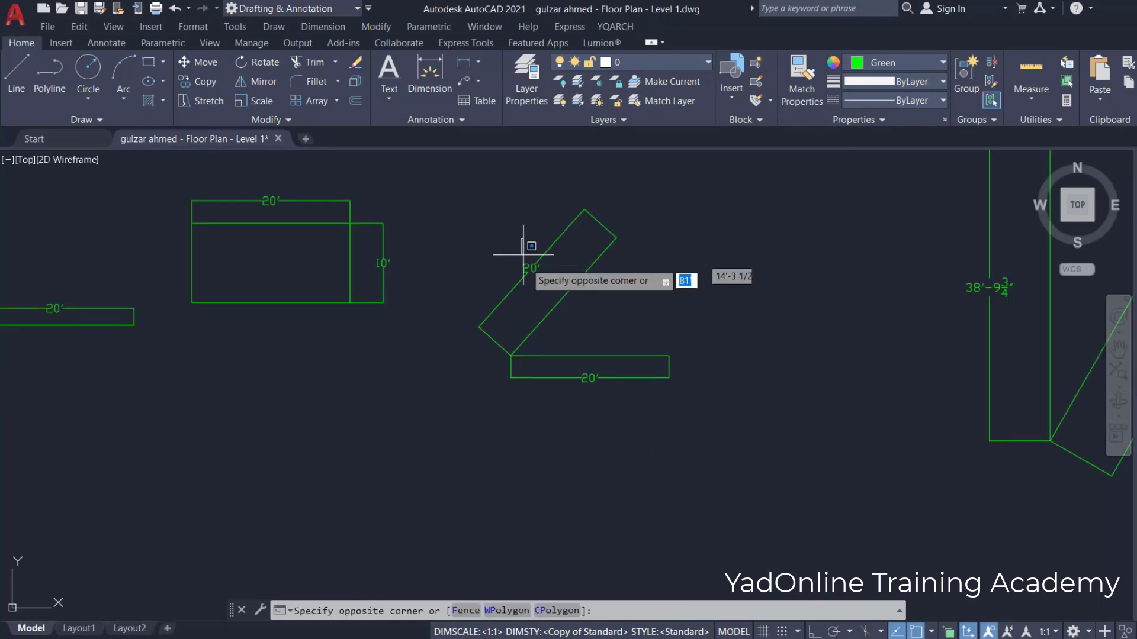
{"action": "left_click", "coordinate": [535, 282]}
{"action": "left_click", "coordinate": [560, 261]}
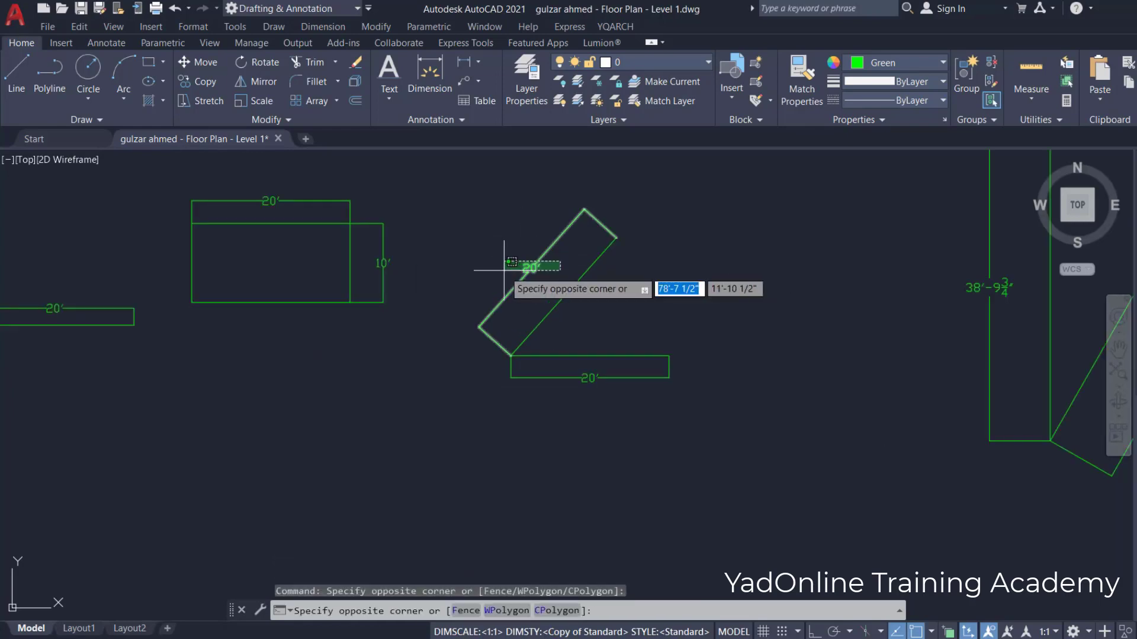
{"action": "left_click", "coordinate": [500, 273]}
{"action": "key", "text": "Return"}
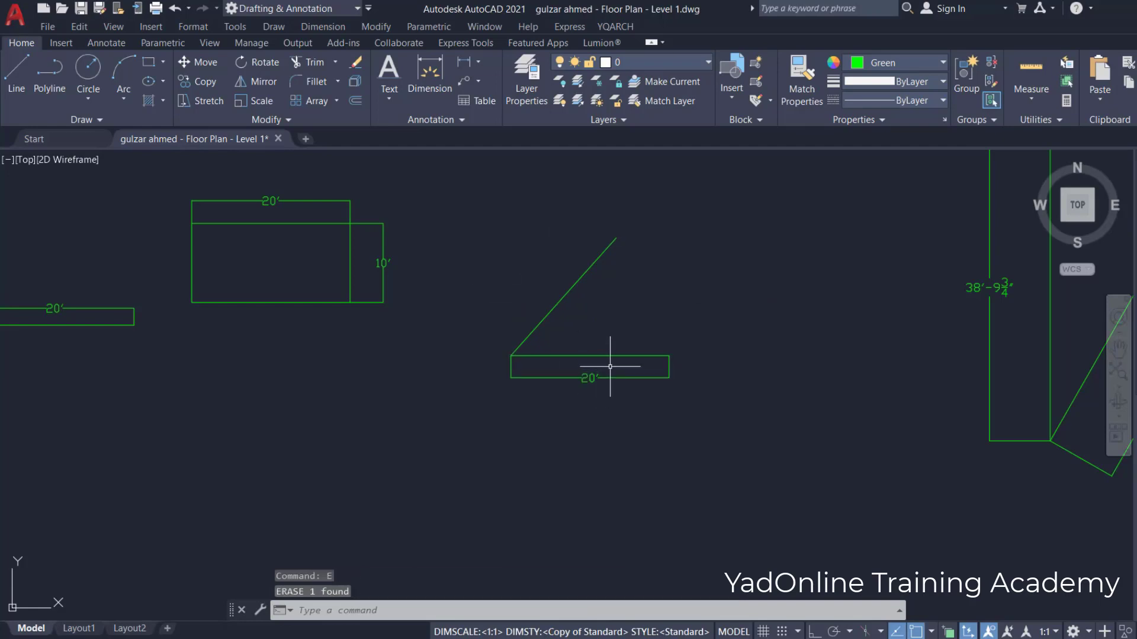
{"action": "left_click", "coordinate": [603, 363]}
{"action": "left_click", "coordinate": [583, 419]}
{"action": "key", "text": "Delete"}
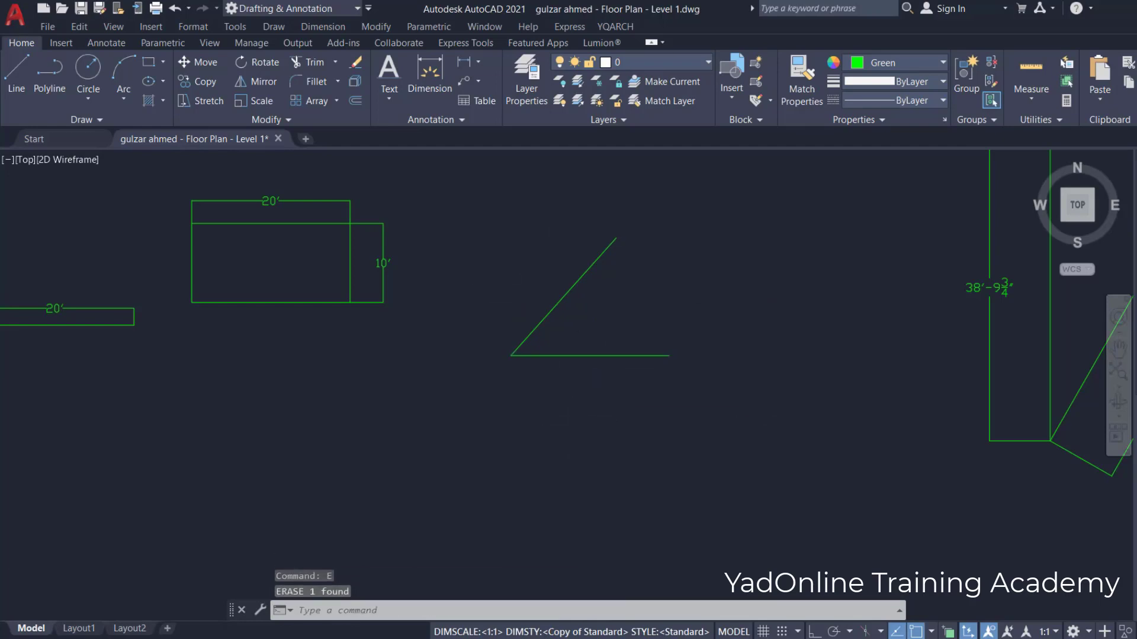
Add an angular dimension between the sloped and horizontal lines of the first angled pair, placing its arc inside the opening.
{"action": "scroll", "coordinate": [586, 419], "scroll_direction": "up", "scroll_amount": 2}
{"action": "scroll", "coordinate": [511, 432], "scroll_direction": "down", "scroll_amount": 2}
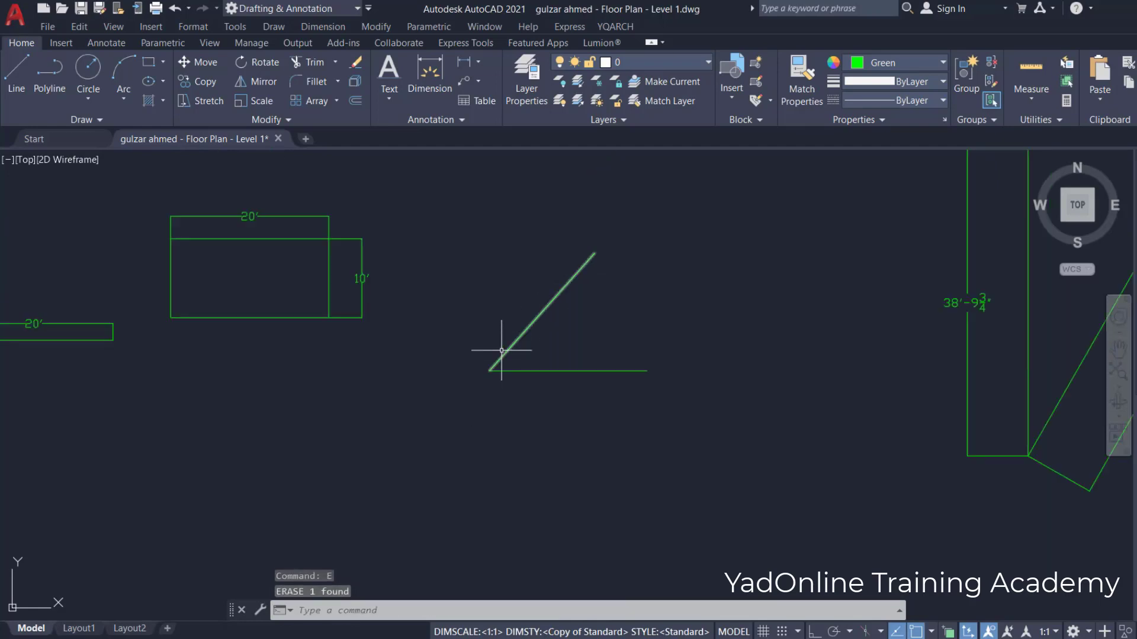
{"action": "scroll", "coordinate": [500, 354], "scroll_direction": "up", "scroll_amount": 3}
{"action": "scroll", "coordinate": [524, 391], "scroll_direction": "down", "scroll_amount": 2}
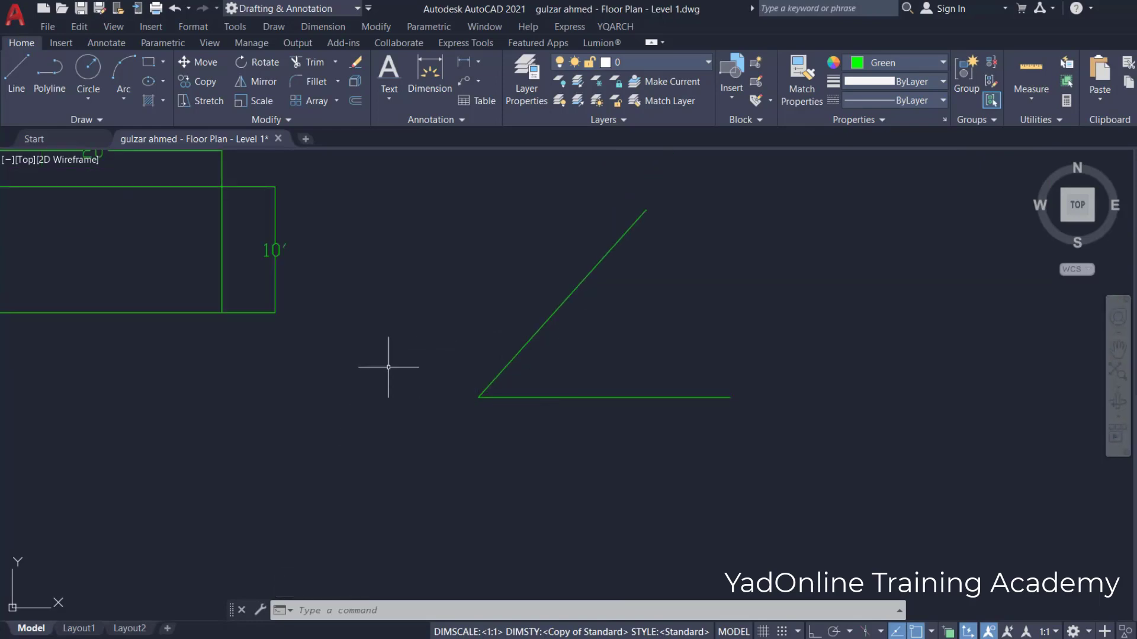
{"action": "scroll", "coordinate": [483, 427], "scroll_direction": "down", "scroll_amount": 2}
{"action": "scroll", "coordinate": [478, 407], "scroll_direction": "up", "scroll_amount": 2}
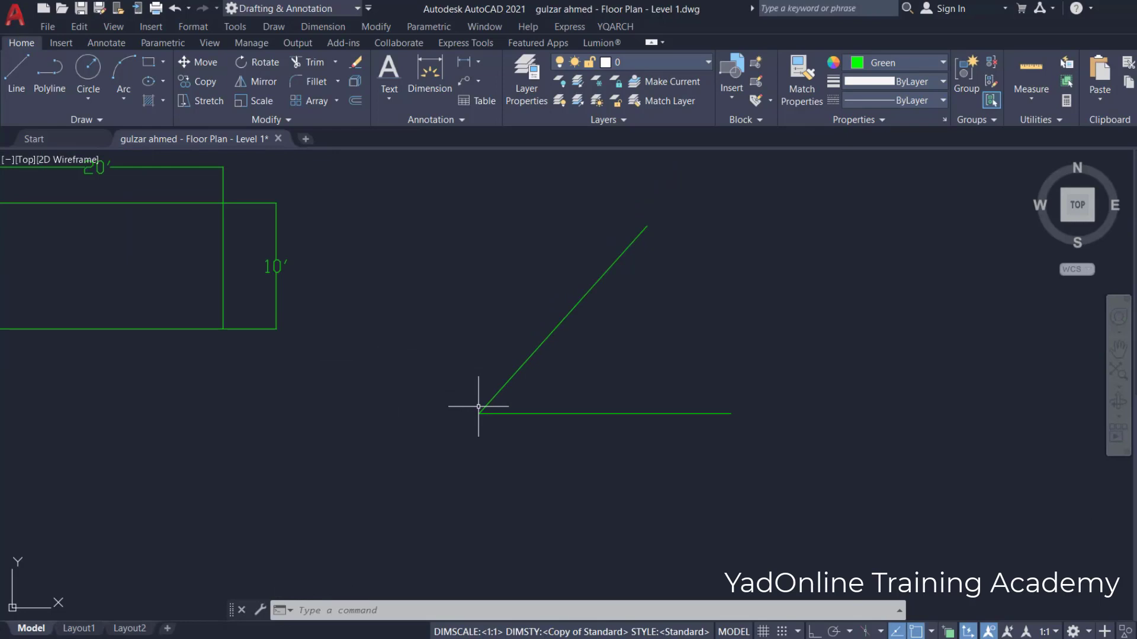
{"action": "type", "text": "A"}
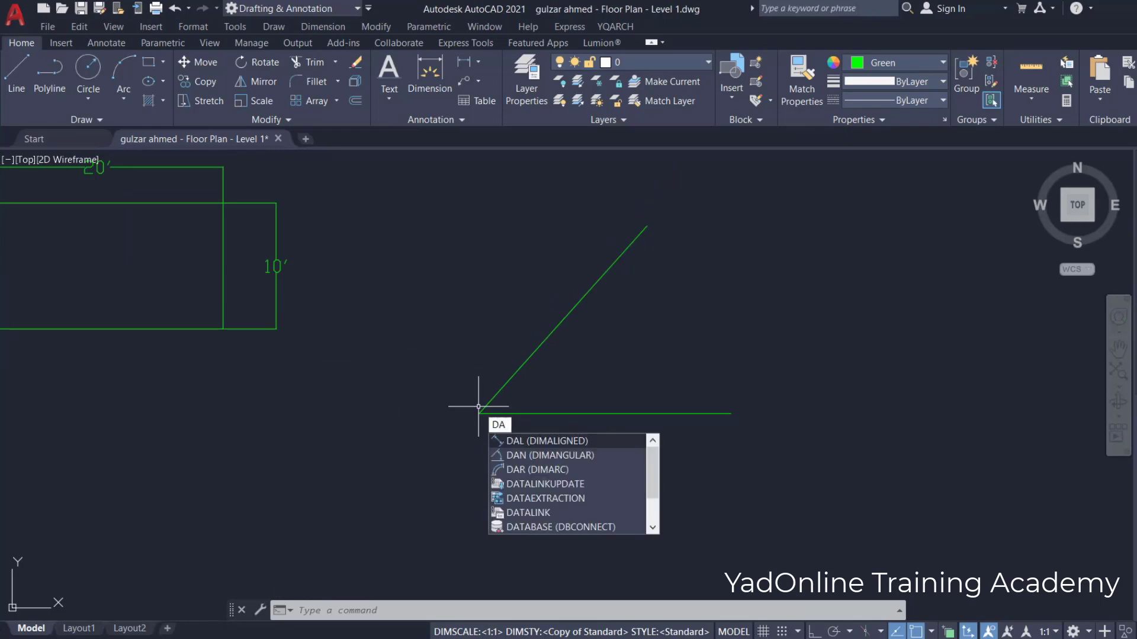
{"action": "type", "text": "LN"}
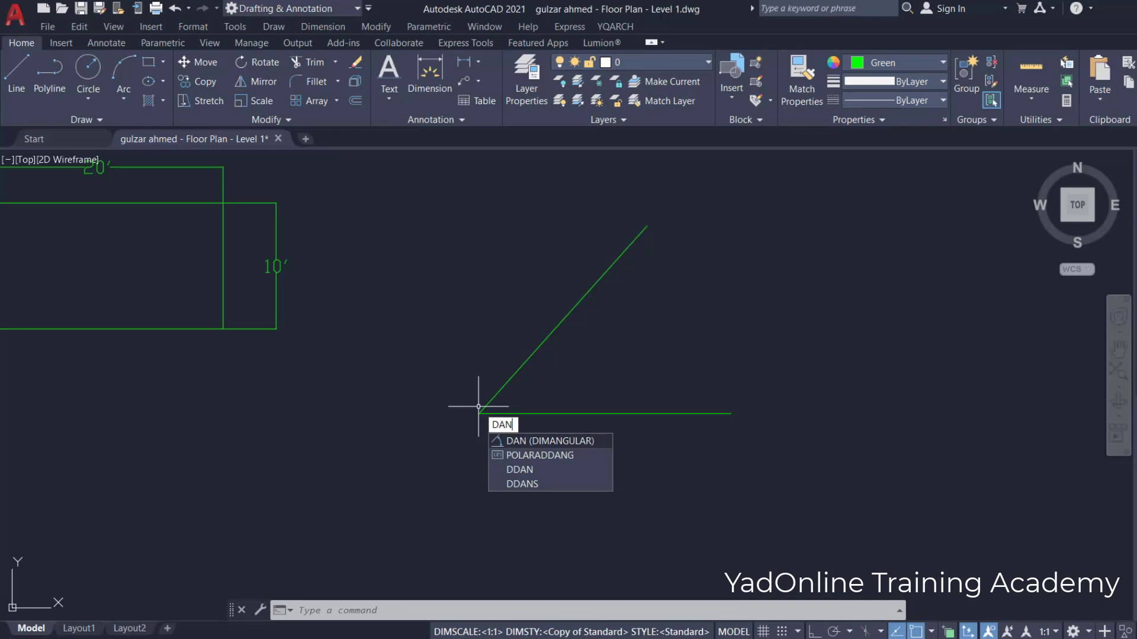
{"action": "key", "text": "Return"}
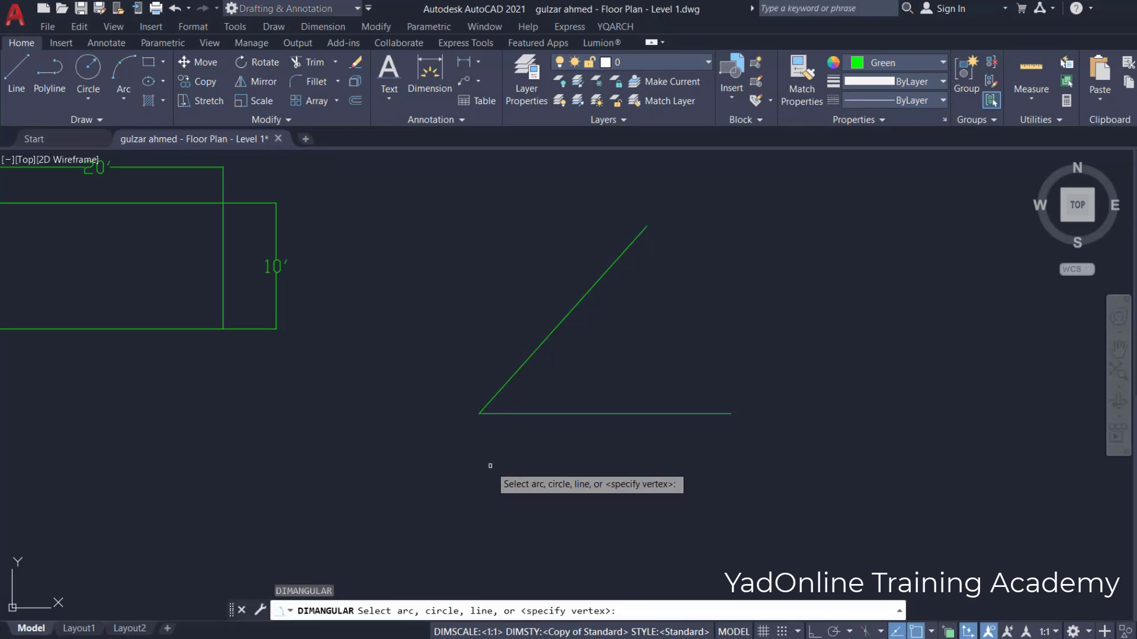
{"action": "left_click", "coordinate": [512, 377]}
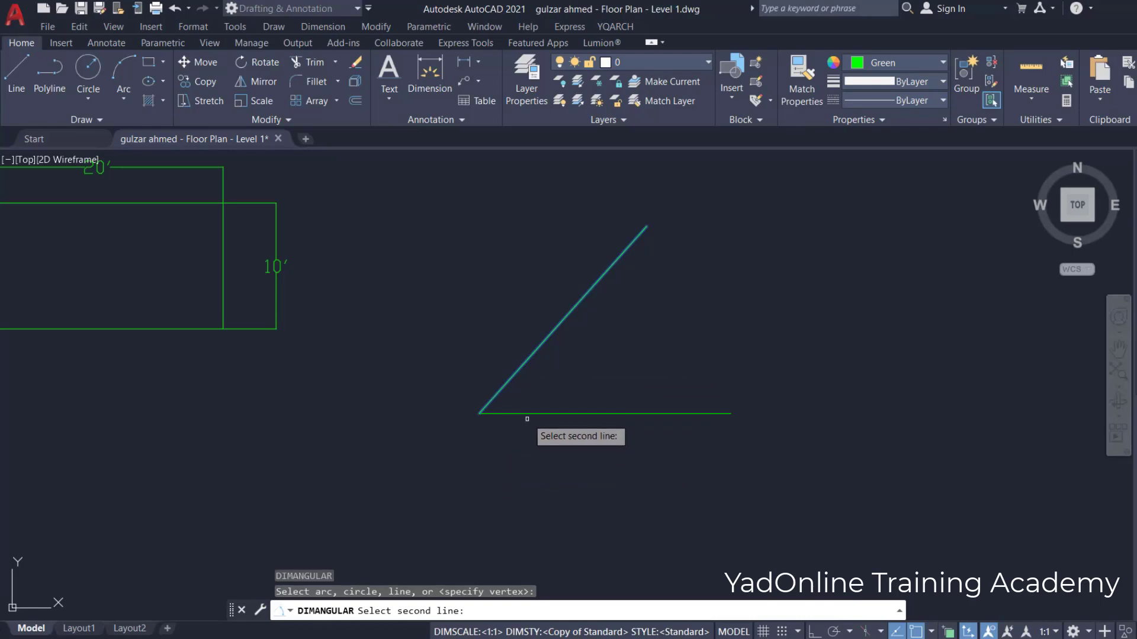
{"action": "left_click", "coordinate": [528, 415]}
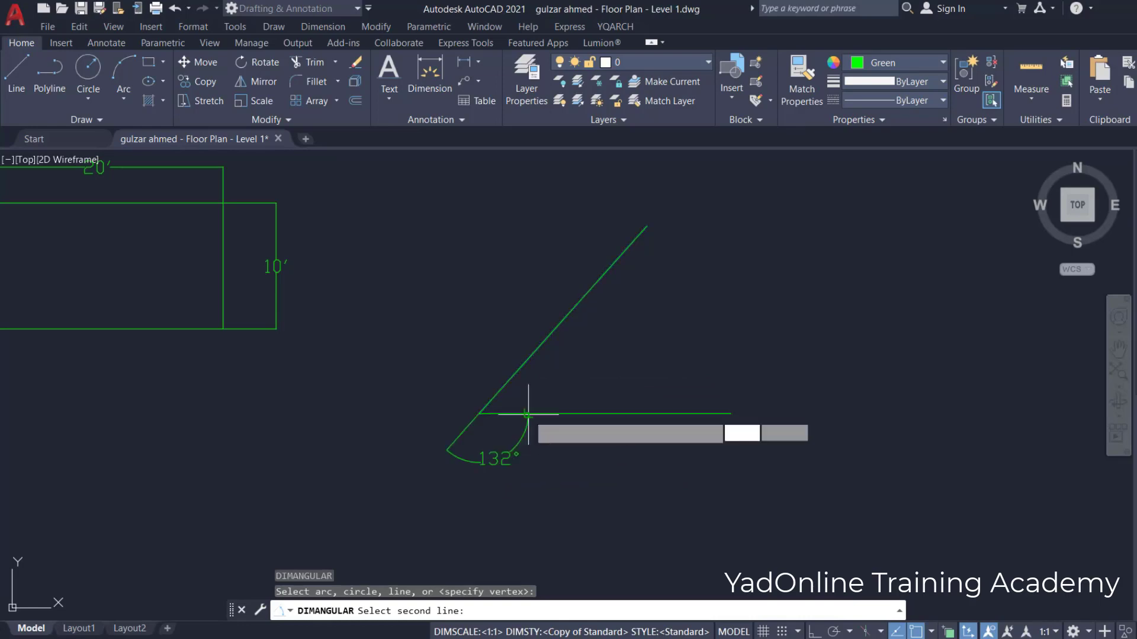
{"action": "left_click", "coordinate": [638, 374]}
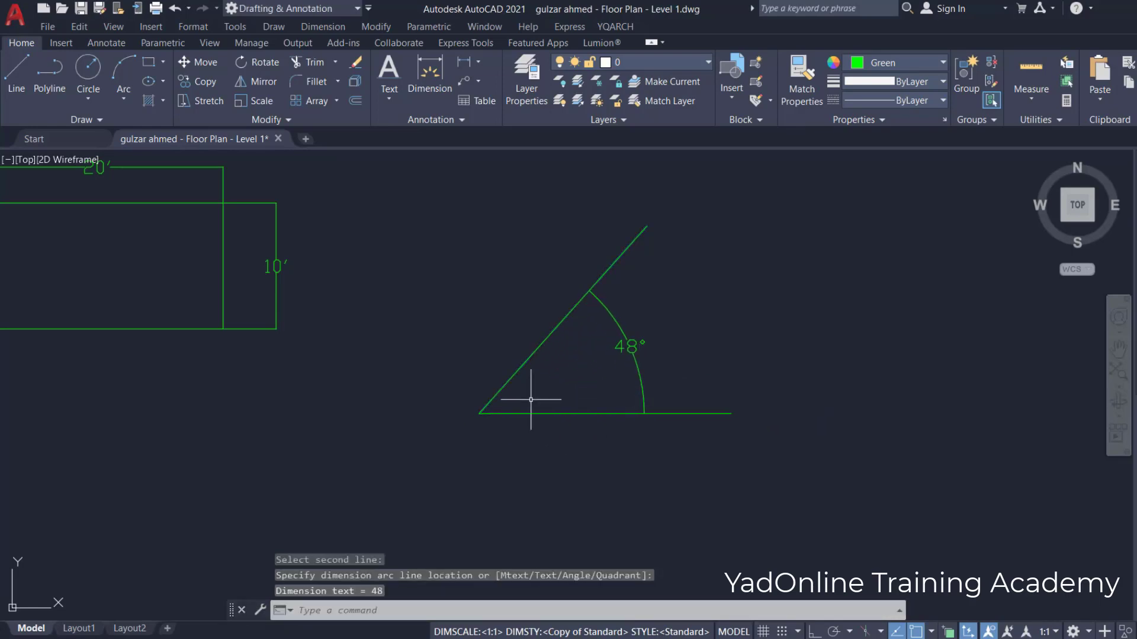
Draw a wide rectangle freehand in the empty area left of the dimensioned 20' line.
{"action": "scroll", "coordinate": [659, 359], "scroll_direction": "down", "scroll_amount": 2}
{"action": "scroll", "coordinate": [648, 349], "scroll_direction": "up", "scroll_amount": 6}
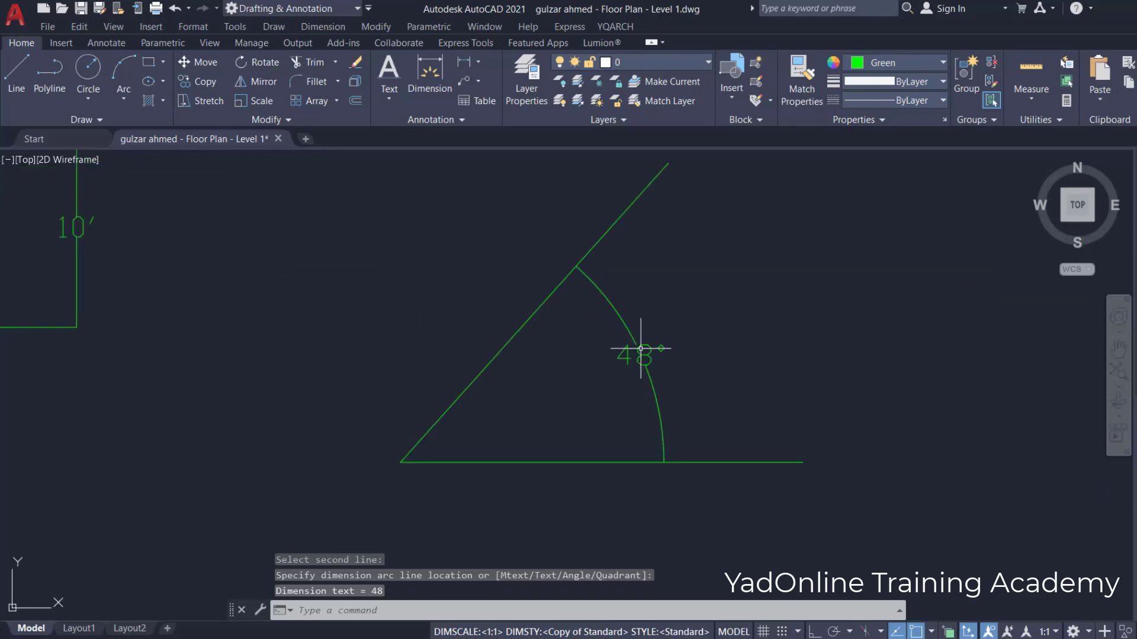
{"action": "scroll", "coordinate": [652, 326], "scroll_direction": "down", "scroll_amount": 10}
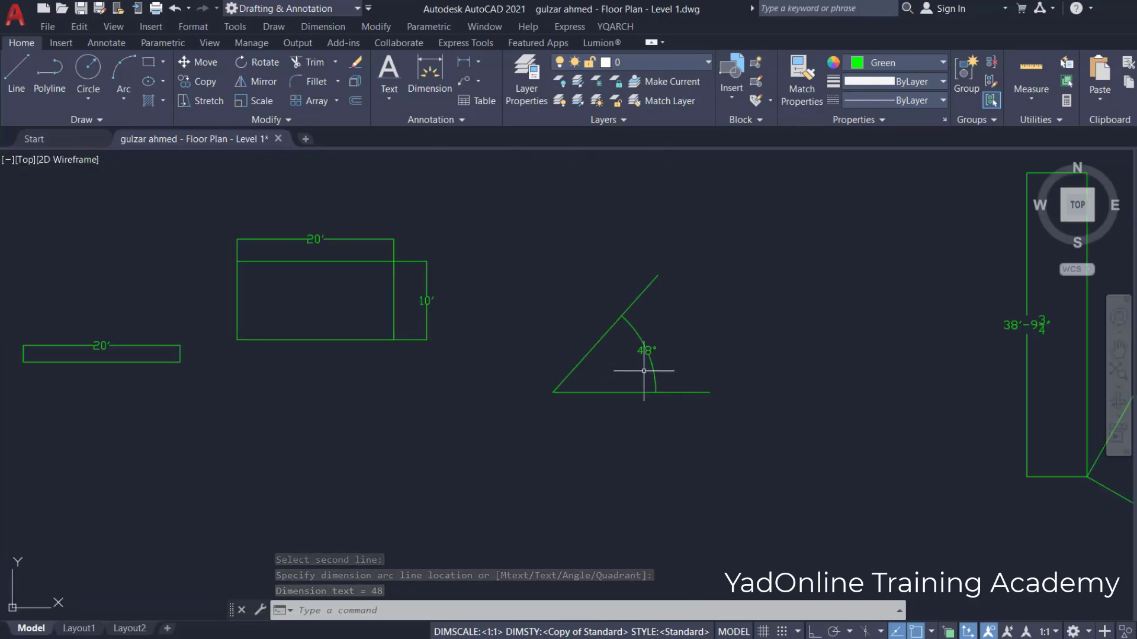
{"action": "scroll", "coordinate": [639, 370], "scroll_direction": "up", "scroll_amount": 4}
{"action": "scroll", "coordinate": [645, 379], "scroll_direction": "down", "scroll_amount": 6}
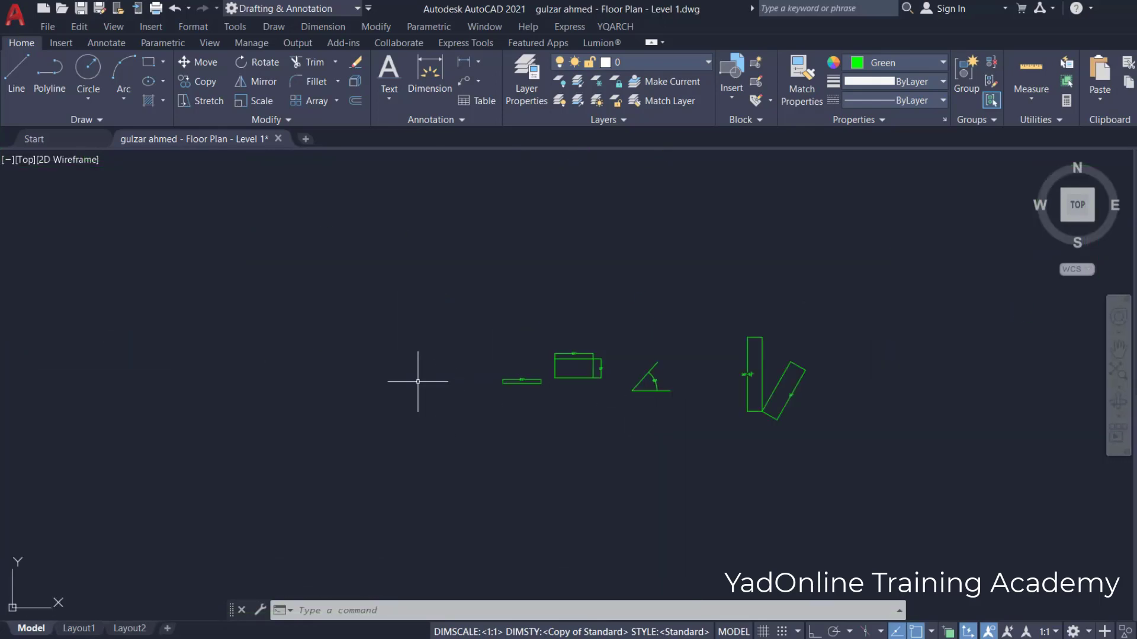
{"action": "scroll", "coordinate": [420, 379], "scroll_direction": "up", "scroll_amount": 4}
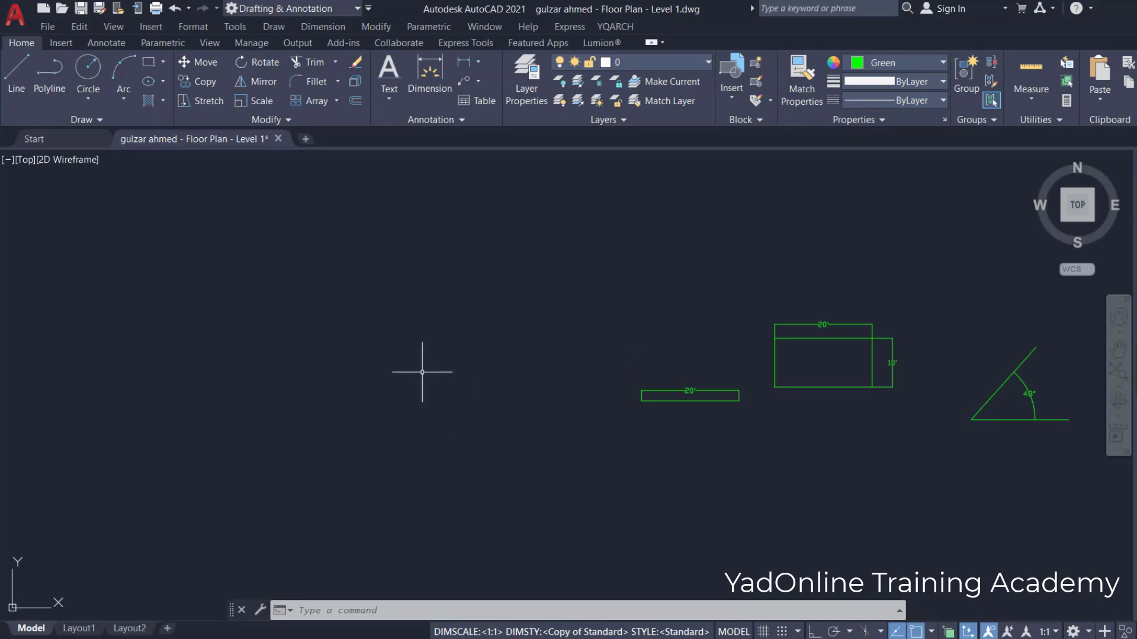
{"action": "left_click", "coordinate": [157, 67]}
{"action": "left_click", "coordinate": [289, 285]}
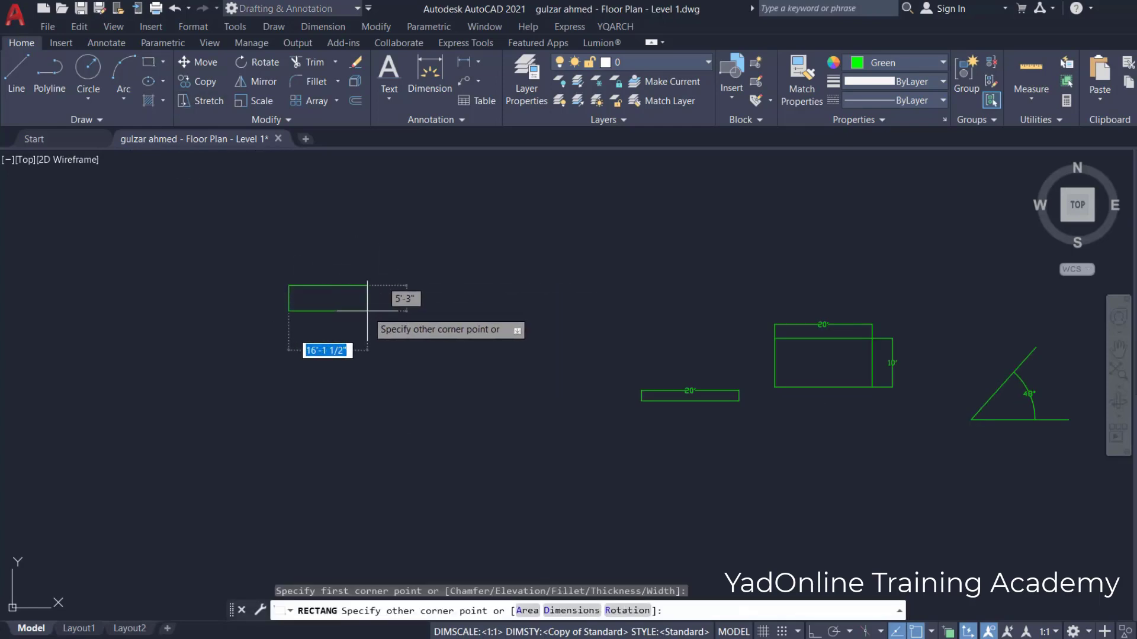
{"action": "left_click", "coordinate": [415, 336]}
{"action": "scroll", "coordinate": [224, 287], "scroll_direction": "up", "scroll_amount": 4}
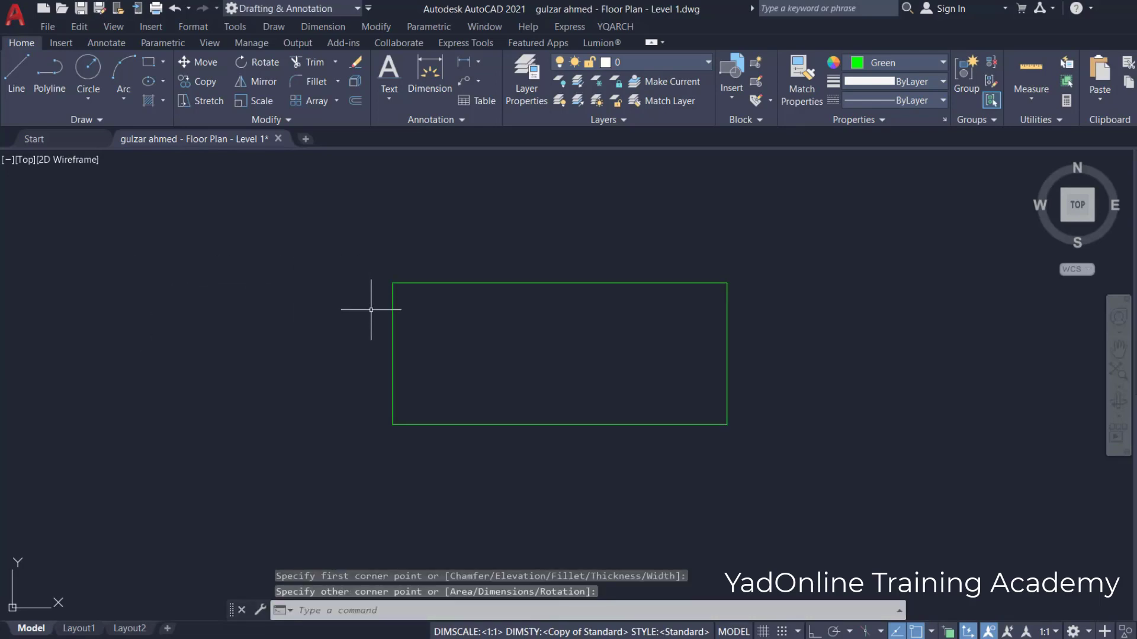
Chamfer the new rectangle's upper-left corner with both chamfer distances at 10'.
{"action": "type", "text": "CHA"}
{"action": "key", "text": "Return"}
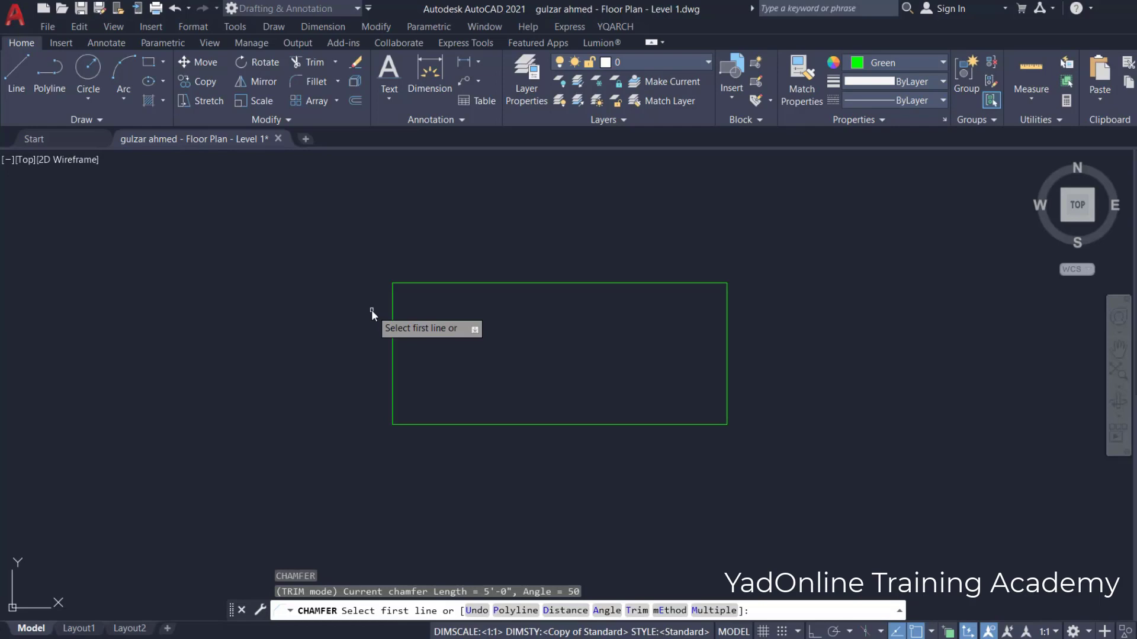
{"action": "type", "text": "D"}
{"action": "key", "text": "Return"}
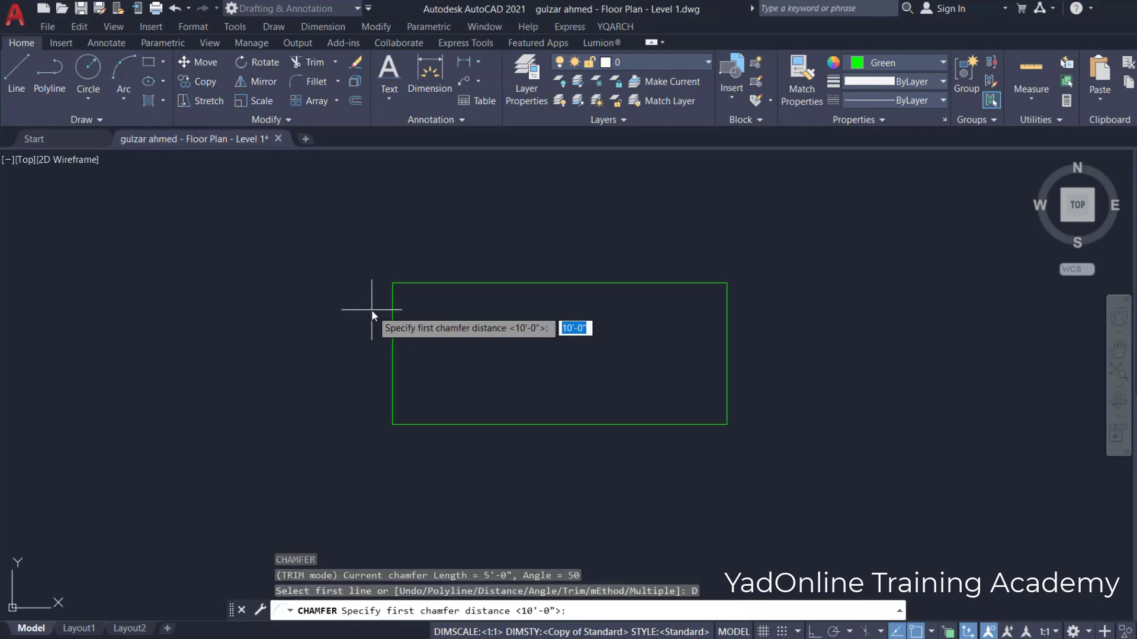
{"action": "key", "text": "Return"}
{"action": "key", "text": "Return"}
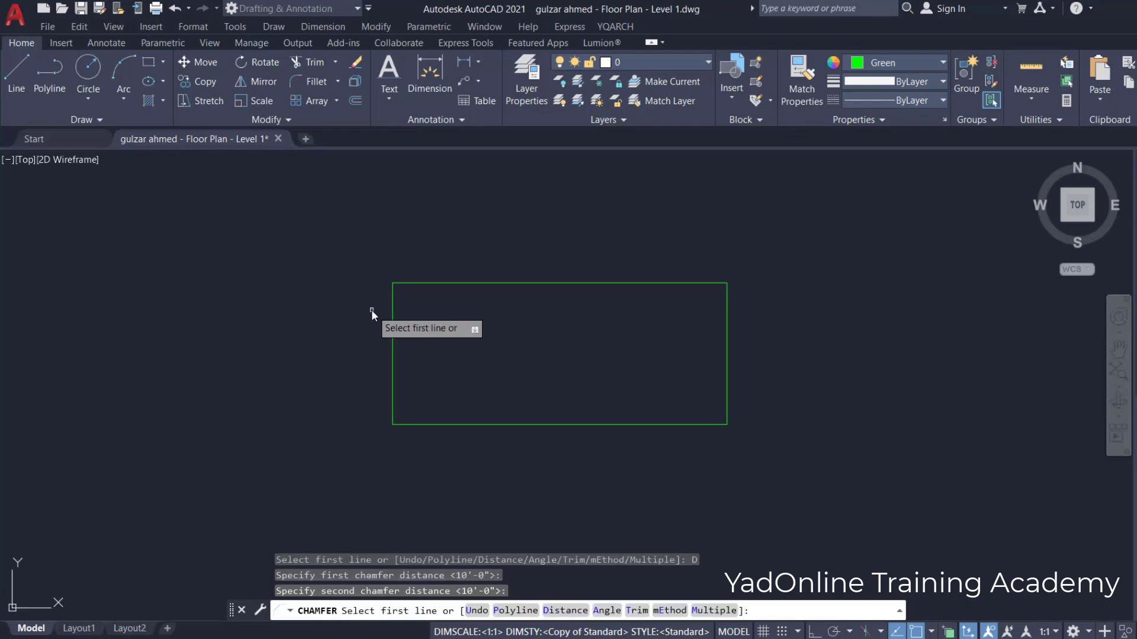
{"action": "left_click", "coordinate": [417, 285]}
{"action": "left_click", "coordinate": [393, 319]}
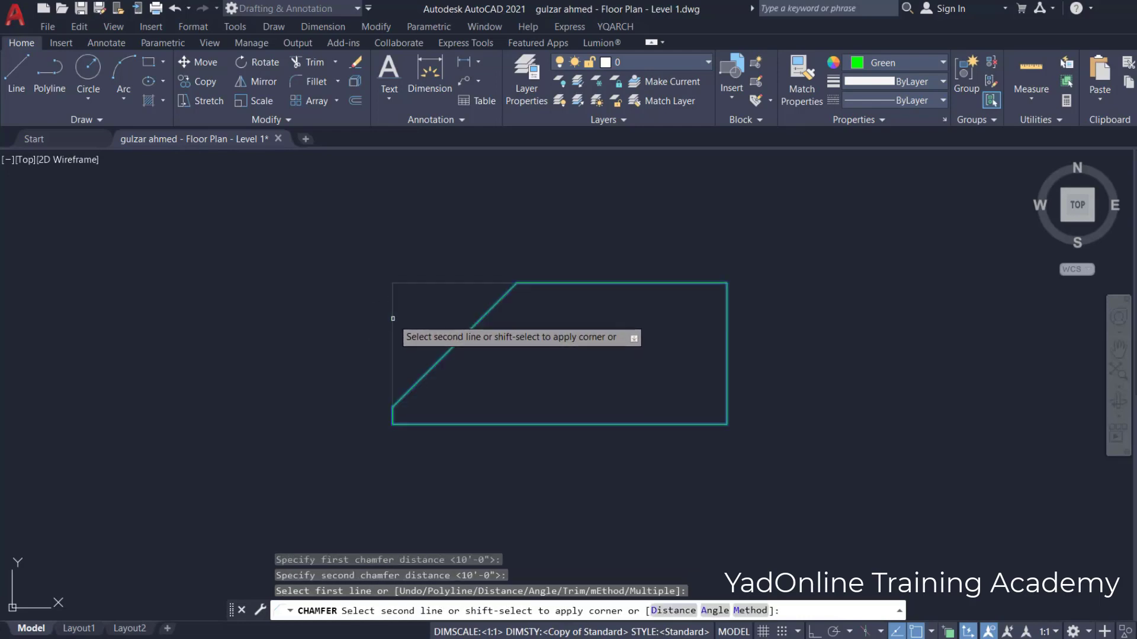
{"action": "scroll", "coordinate": [519, 280], "scroll_direction": "up", "scroll_amount": 2}
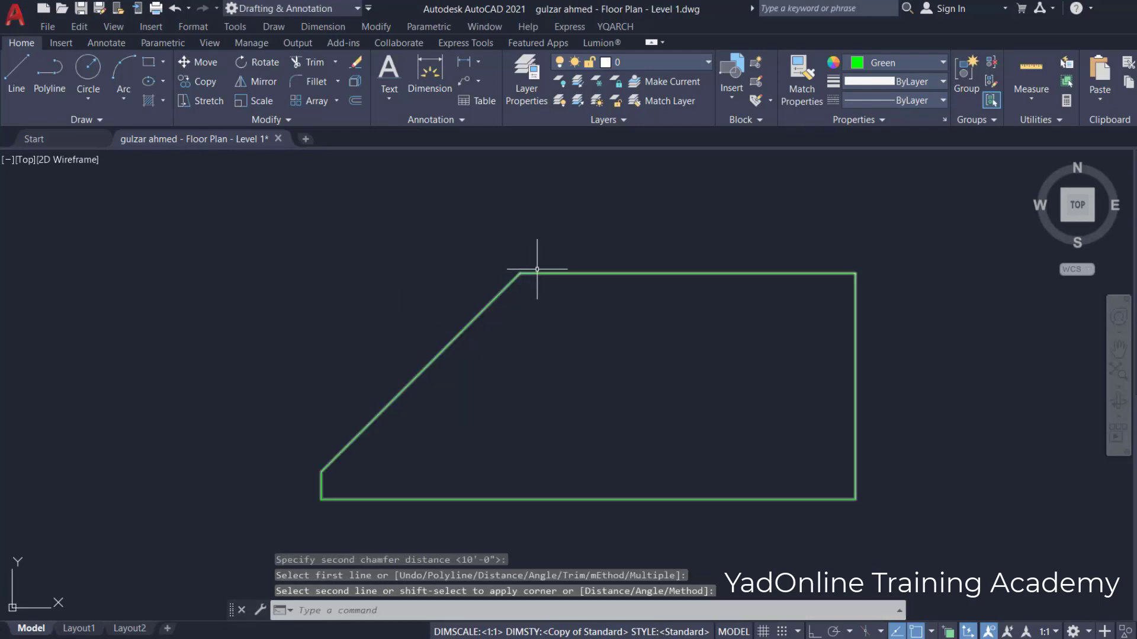
{"action": "scroll", "coordinate": [345, 306], "scroll_direction": "down", "scroll_amount": 2}
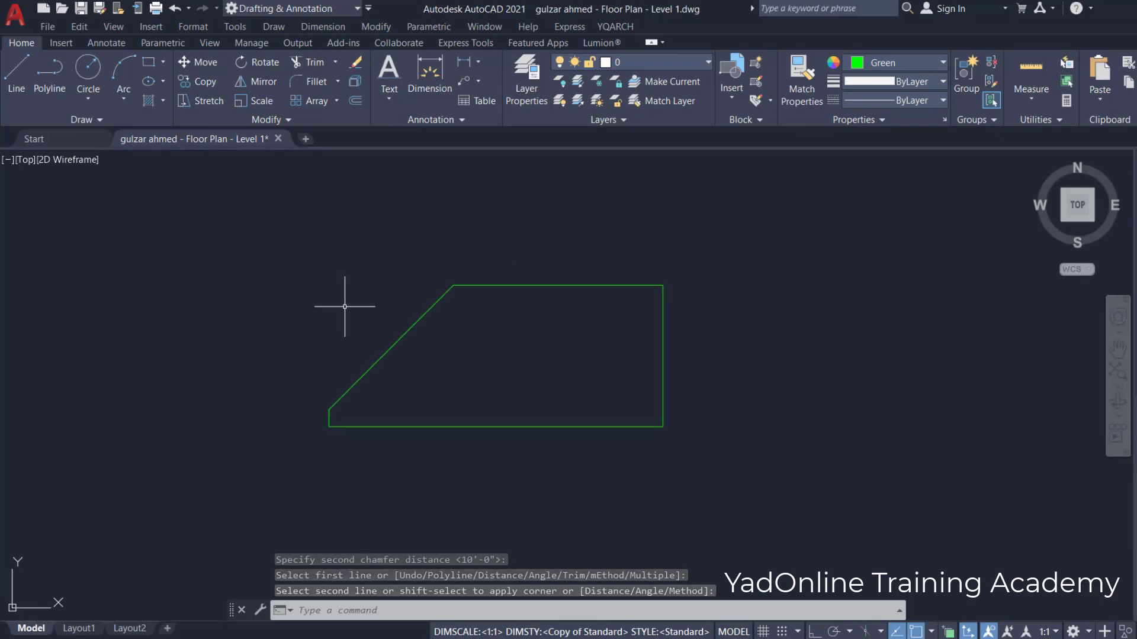
Draw a wide rectangle freehand above and to the right of the chamfered rectangle.
{"action": "scroll", "coordinate": [432, 291], "scroll_direction": "down", "scroll_amount": 2}
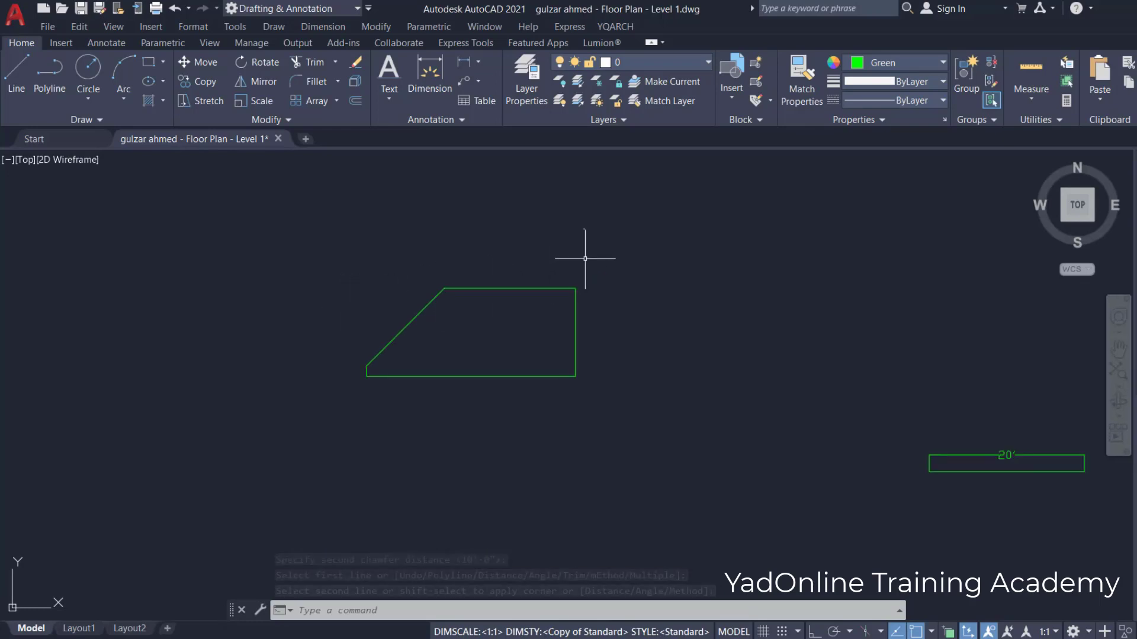
{"action": "scroll", "coordinate": [369, 419], "scroll_direction": "down", "scroll_amount": 2}
{"action": "left_click", "coordinate": [516, 313]}
{"action": "left_click", "coordinate": [598, 388]}
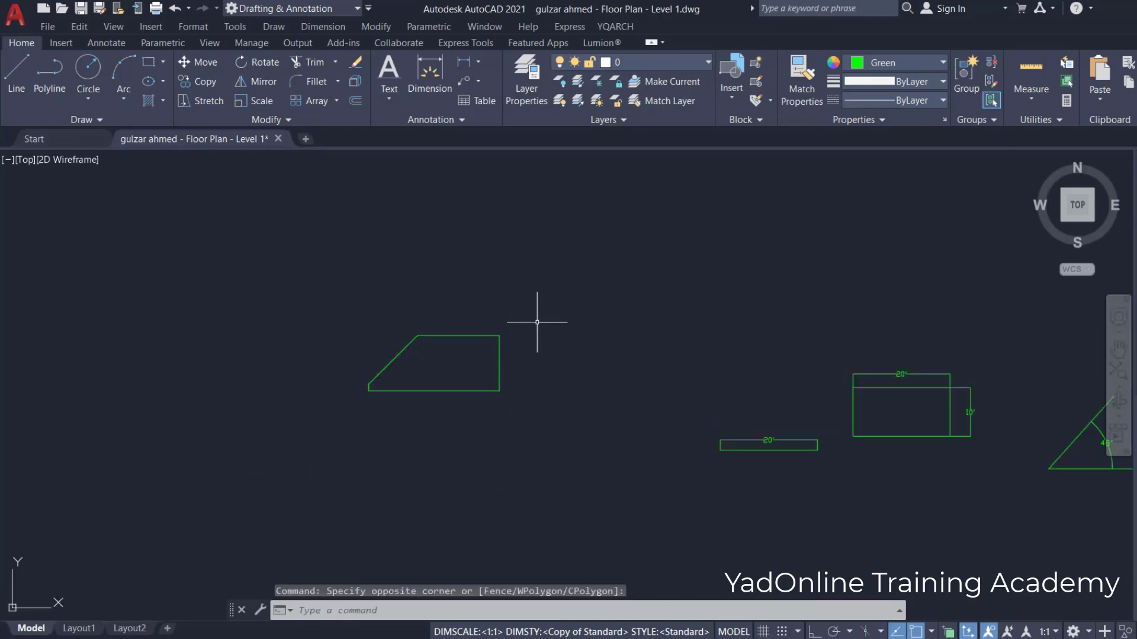
{"action": "scroll", "coordinate": [492, 336], "scroll_direction": "down", "scroll_amount": 2}
{"action": "scroll", "coordinate": [529, 331], "scroll_direction": "up", "scroll_amount": 3}
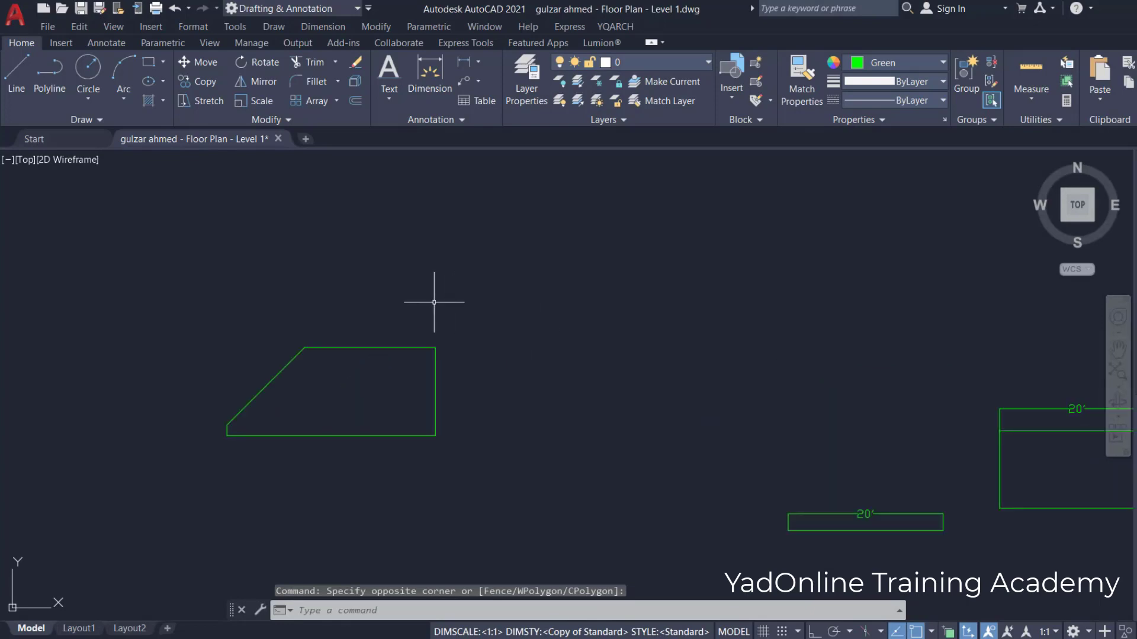
{"action": "left_click", "coordinate": [149, 63]}
{"action": "left_click", "coordinate": [512, 262]}
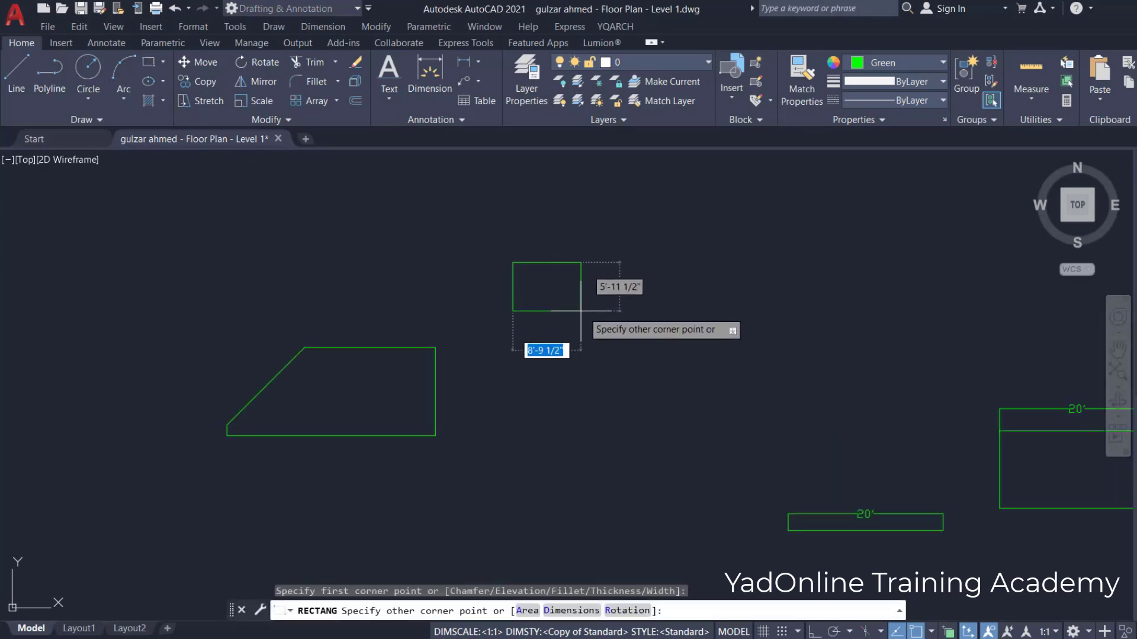
{"action": "left_click", "coordinate": [683, 315]}
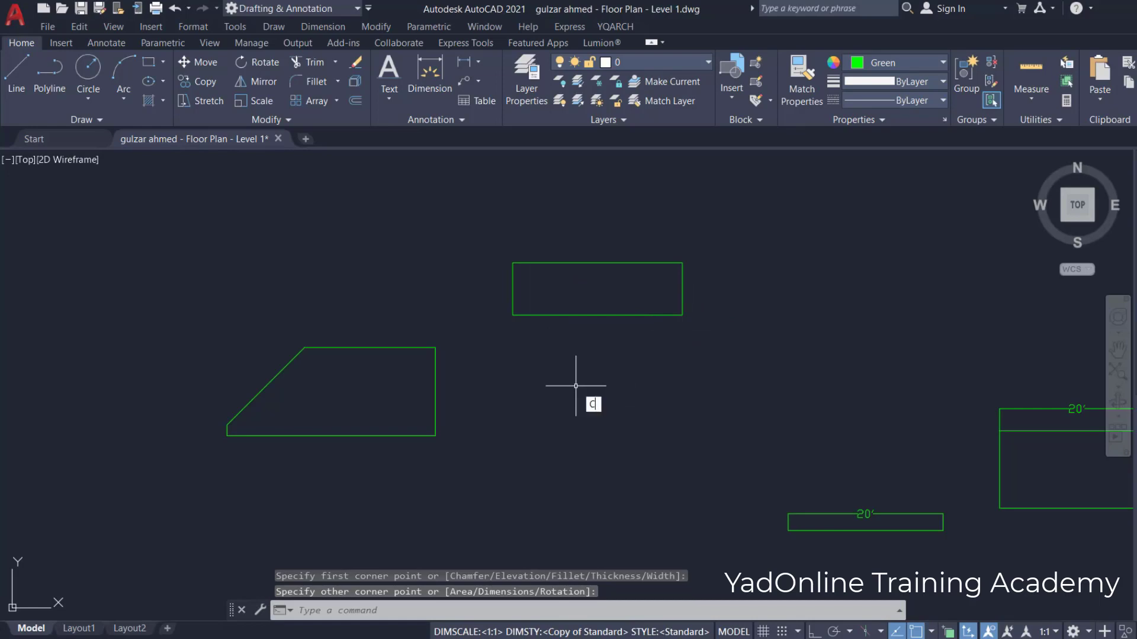
Try to chamfer the new rectangle's upper-left corner by angle, with a 5' chamfer length and a 60° angle.
{"action": "type", "text": "CHA"}
{"action": "key", "text": "Return"}
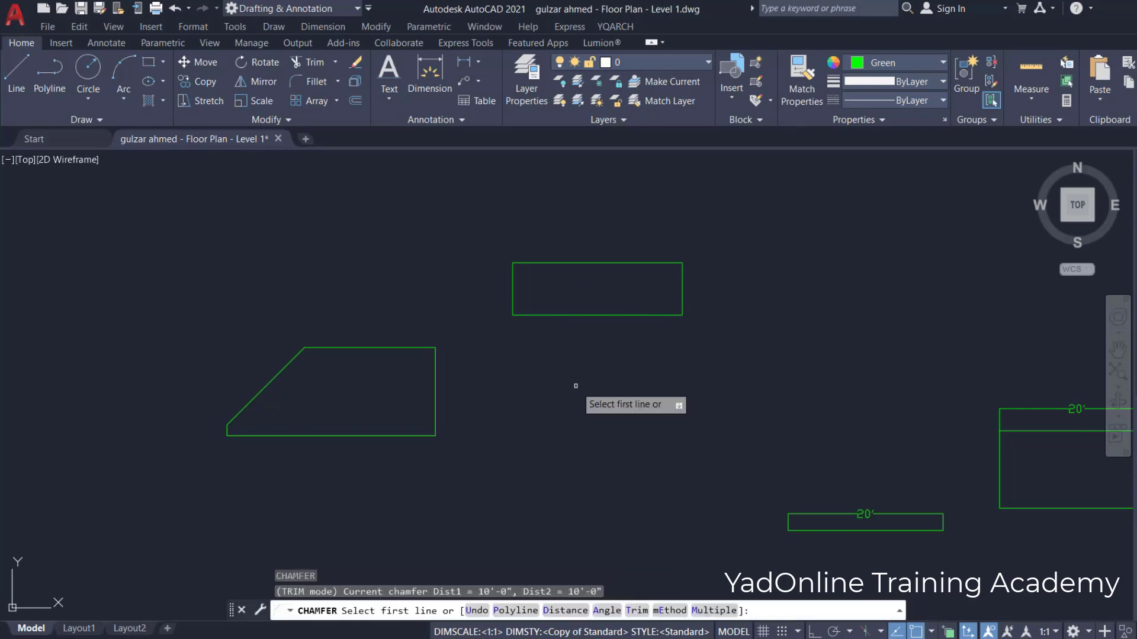
{"action": "left_click", "coordinate": [607, 611]}
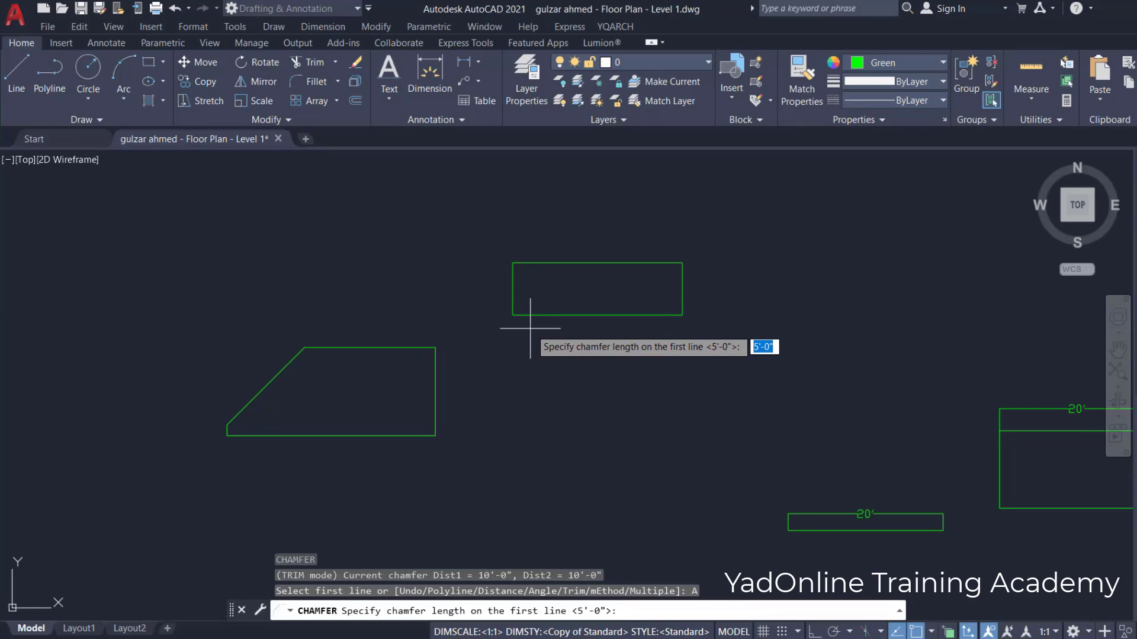
{"action": "key", "text": "Return"}
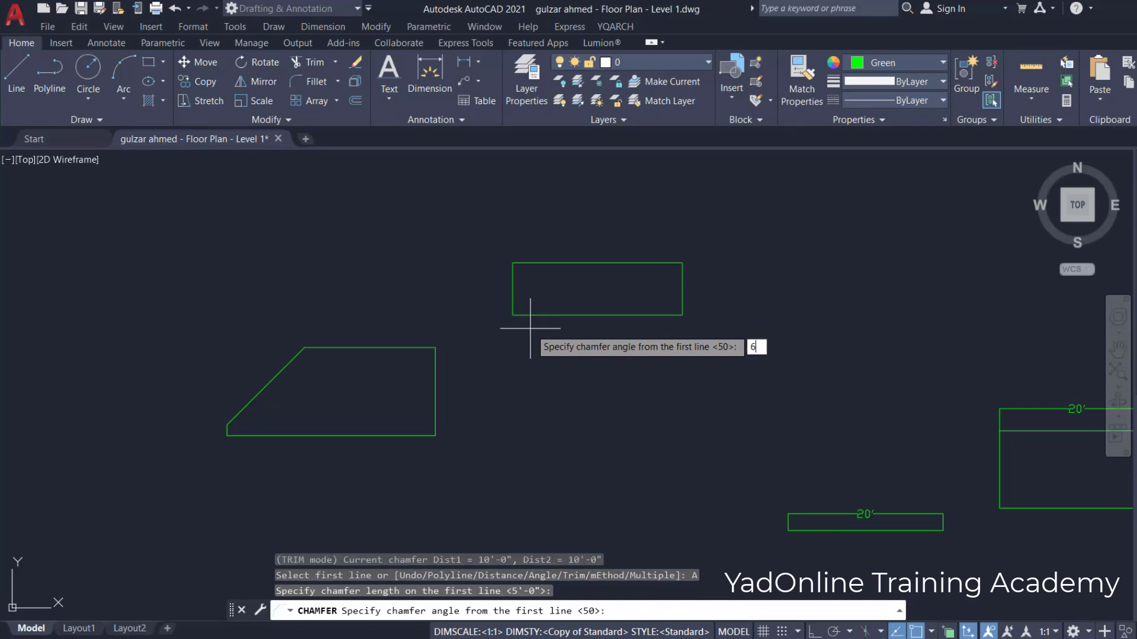
{"action": "key", "text": "Return"}
{"action": "scroll", "coordinate": [528, 283], "scroll_direction": "up", "scroll_amount": 4}
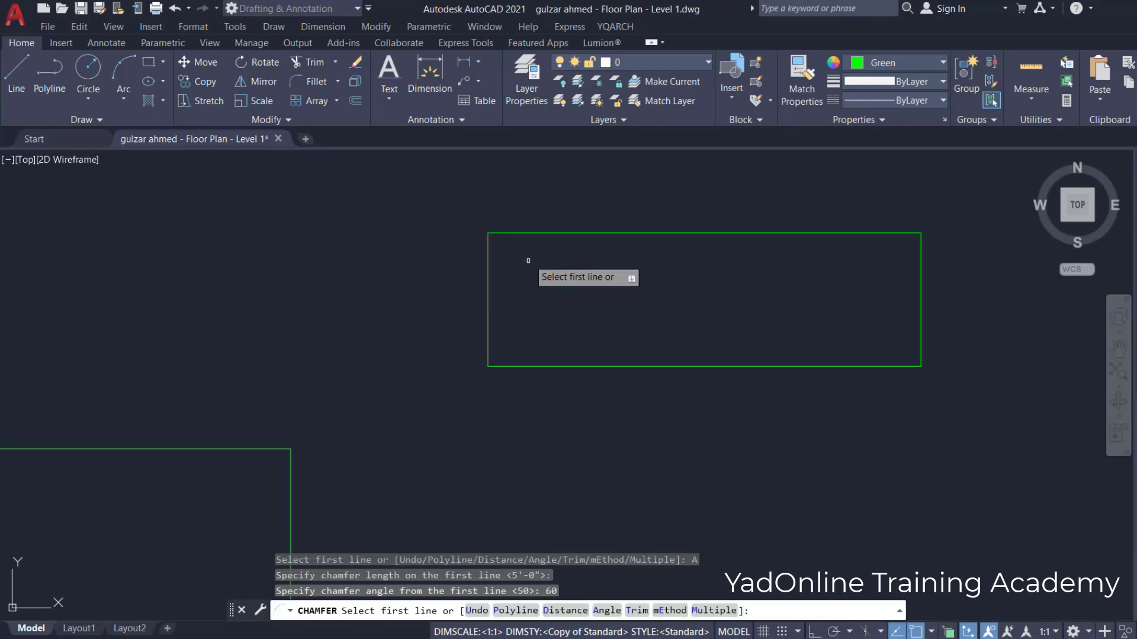
{"action": "left_click", "coordinate": [524, 235]}
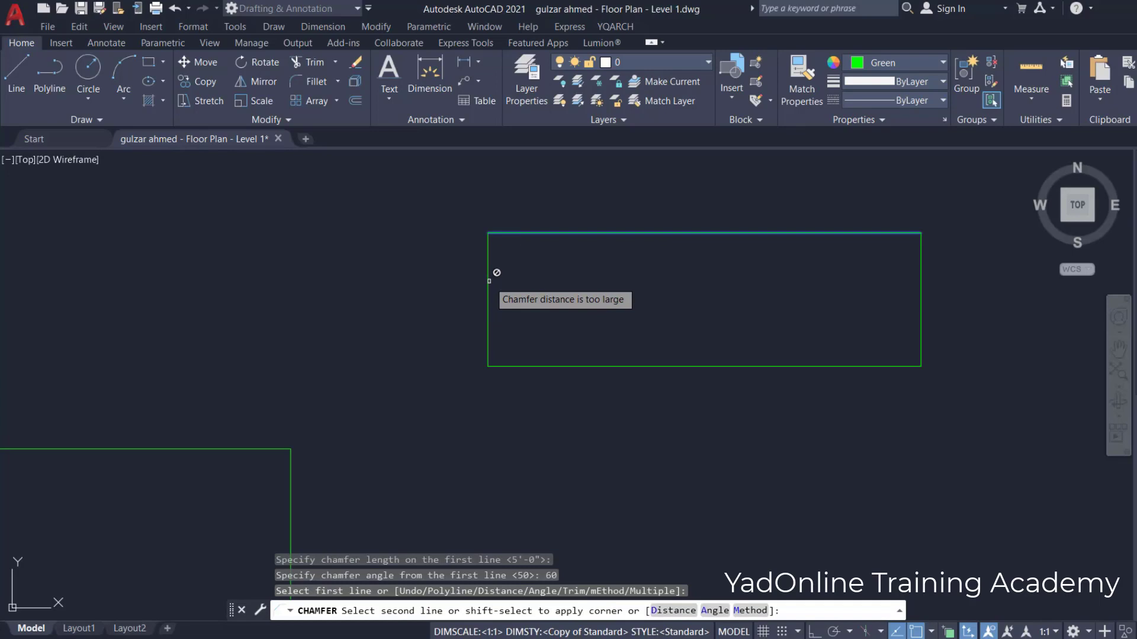
{"action": "key", "text": "Escape"}
Chamfer the upper-left corner of the new rectangle with both chamfer distances at 2'.
{"action": "type", "text": "CH"}
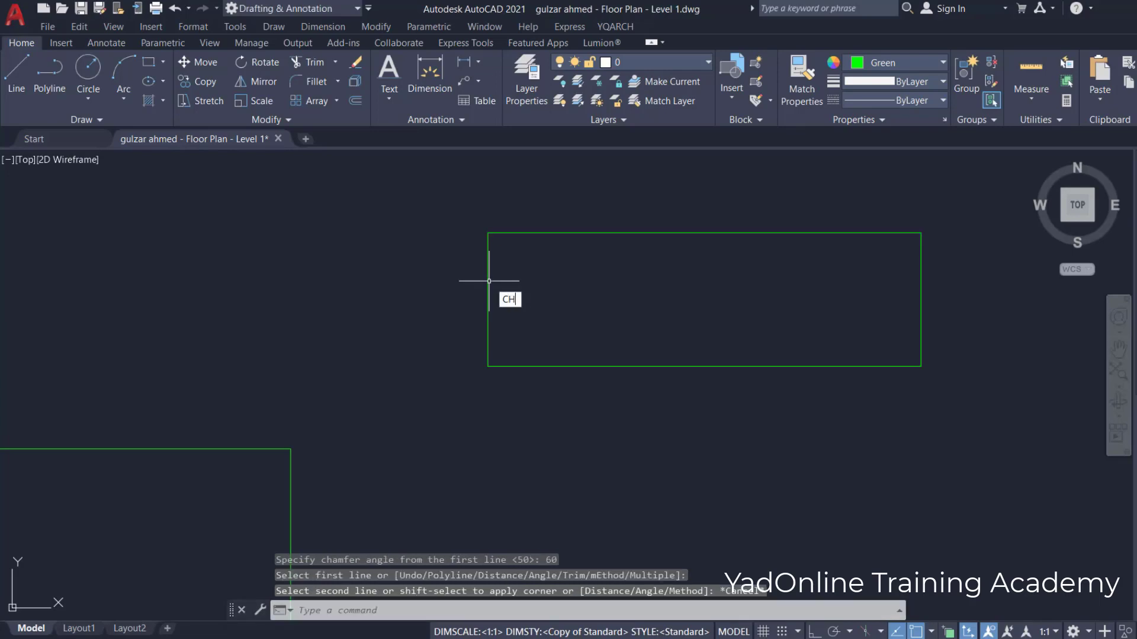
{"action": "type", "text": "A"}
{"action": "key", "text": "Return"}
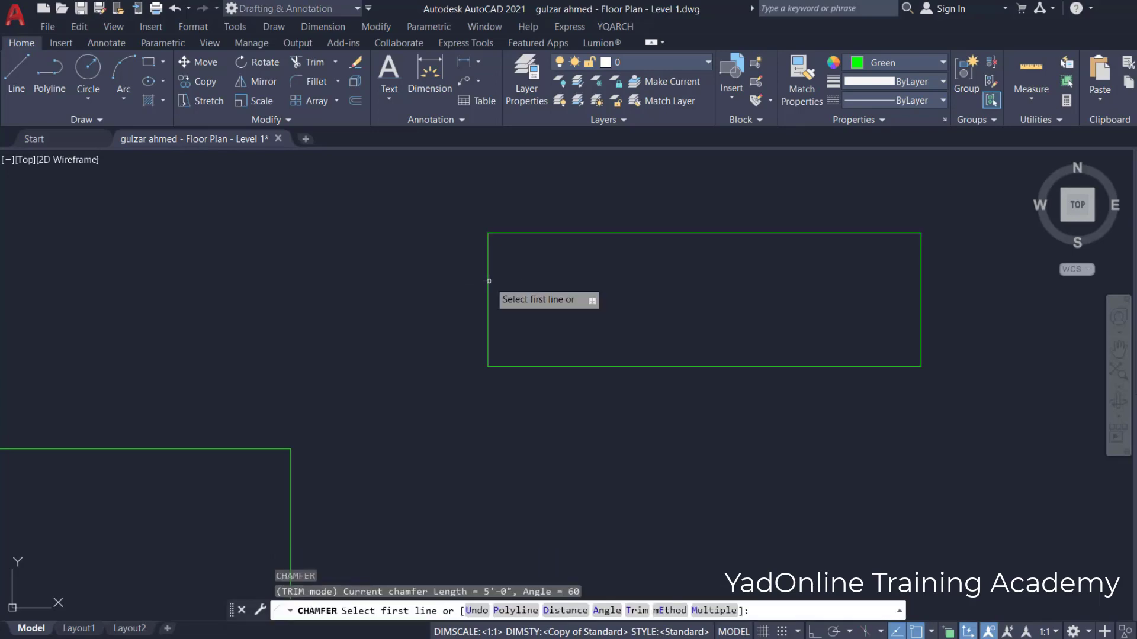
{"action": "key", "text": "Return"}
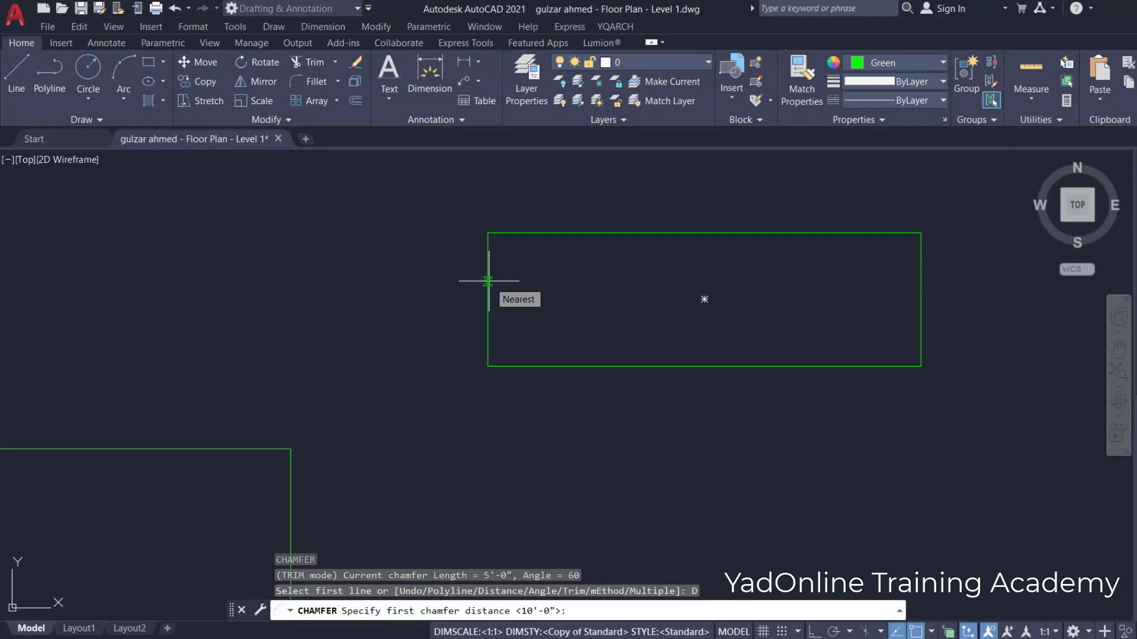
{"action": "type", "text": "2"}
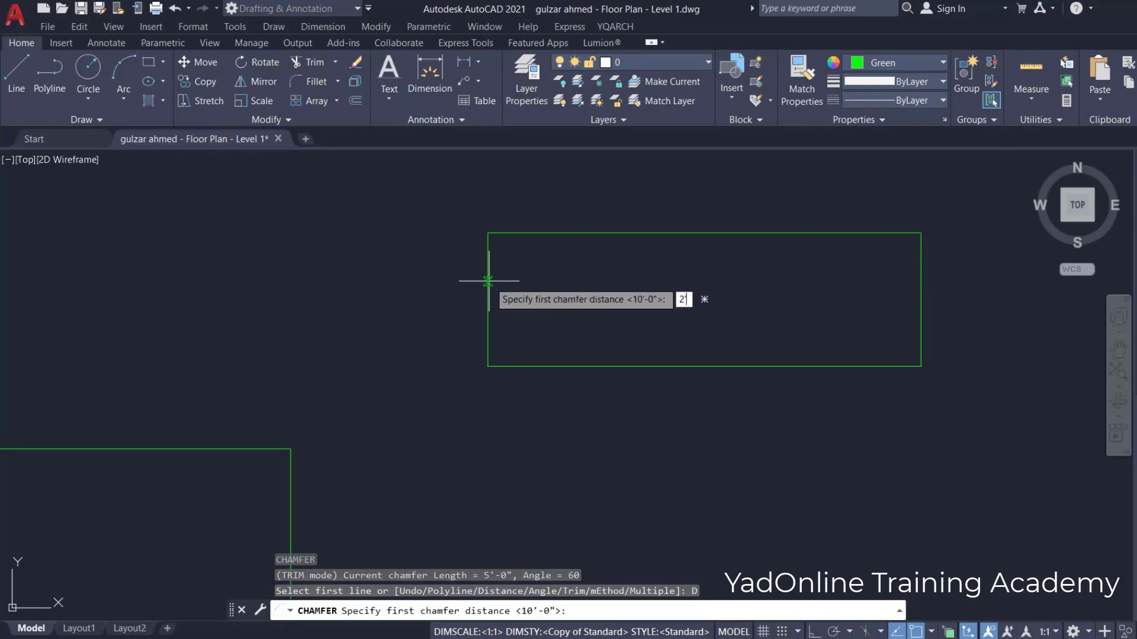
{"action": "type", "text": "'"}
{"action": "key", "text": "Return"}
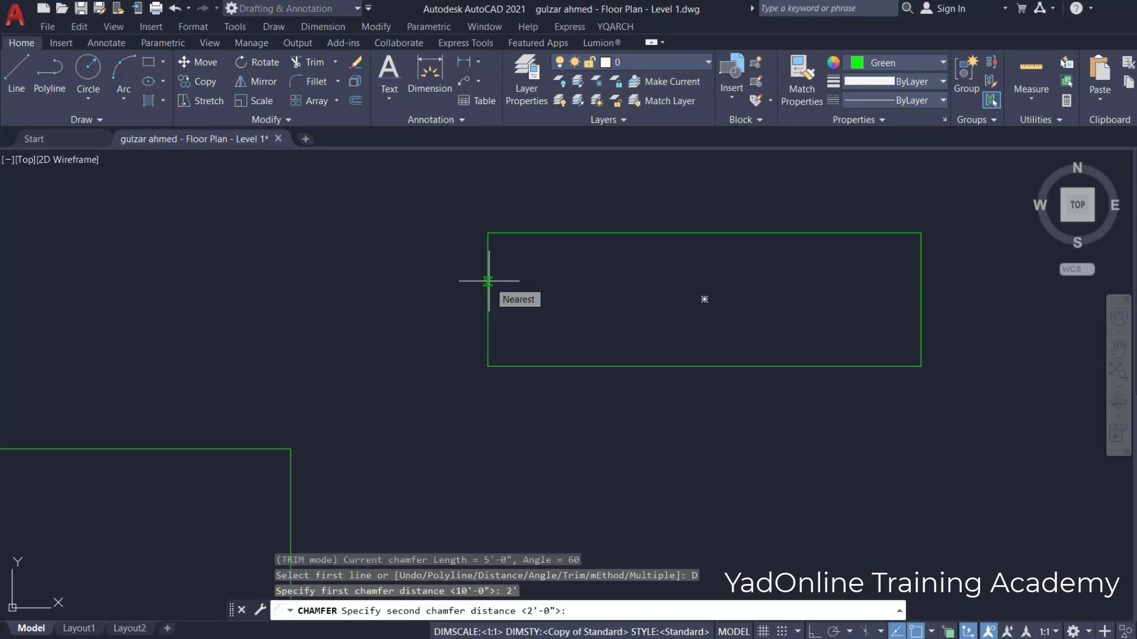
{"action": "key", "text": "Return"}
{"action": "left_click", "coordinate": [487, 254]}
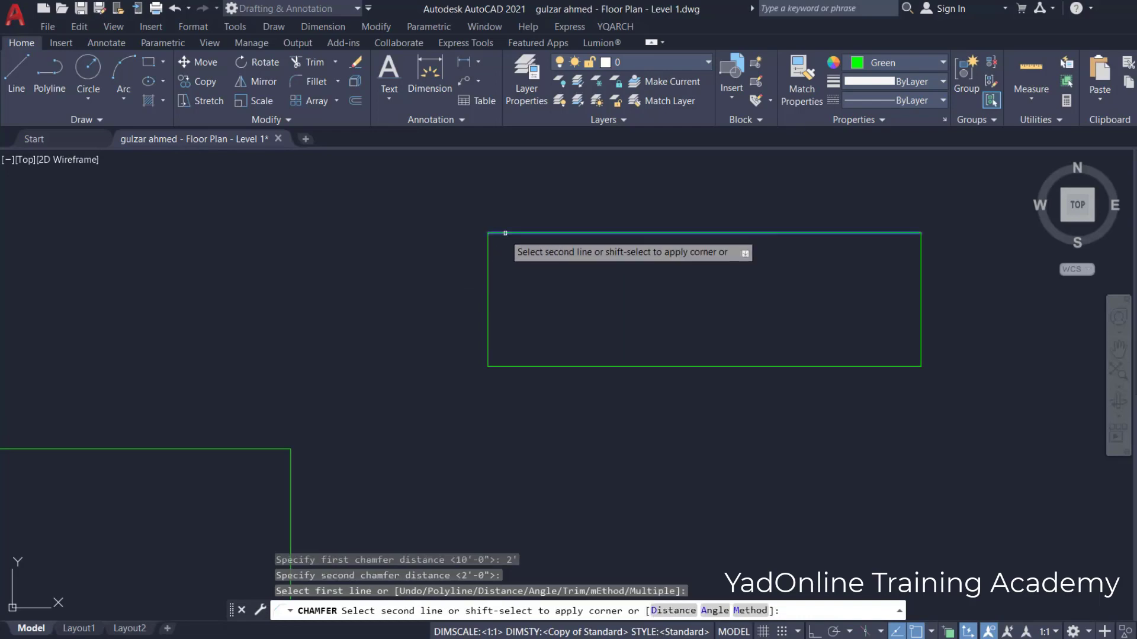
{"action": "left_click", "coordinate": [488, 254]}
{"action": "scroll", "coordinate": [482, 291], "scroll_direction": "down", "scroll_amount": 1}
{"action": "scroll", "coordinate": [718, 249], "scroll_direction": "up", "scroll_amount": 1}
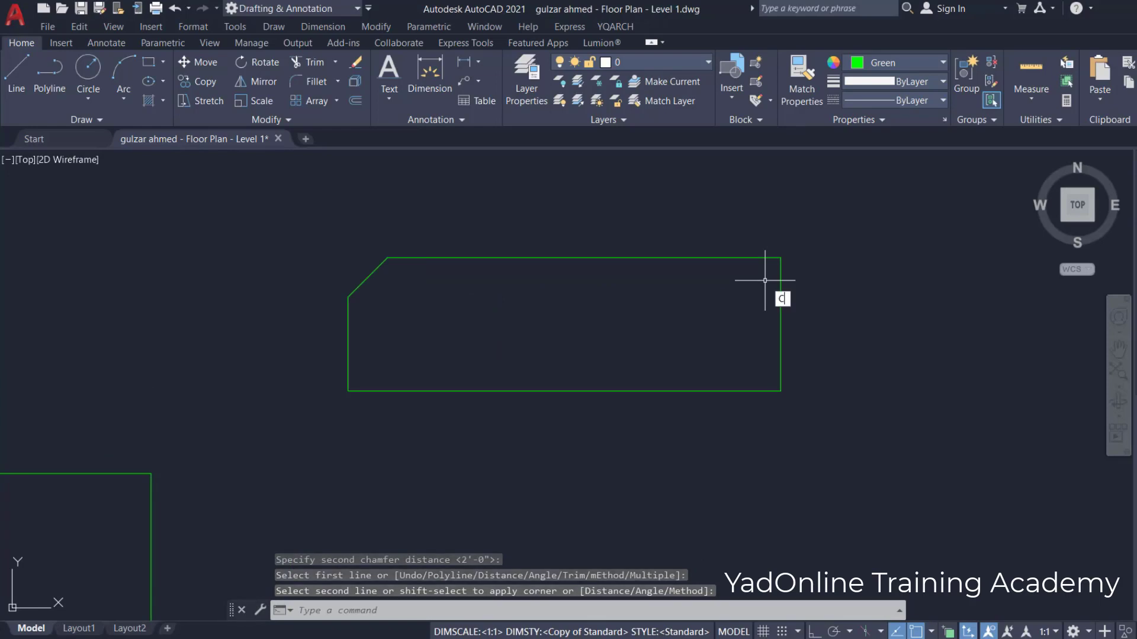
Chamfer the same rectangle's upper-right corner by angle, with a 2' length on the top edge and a 60° angle.
{"action": "key", "text": "Return"}
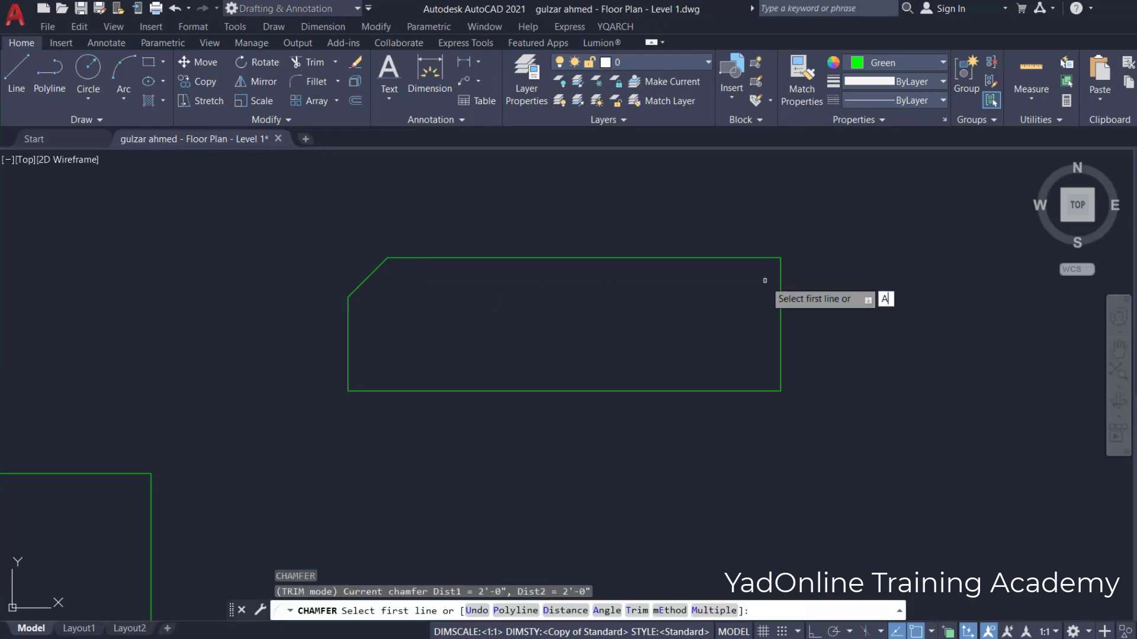
{"action": "key", "text": "Return"}
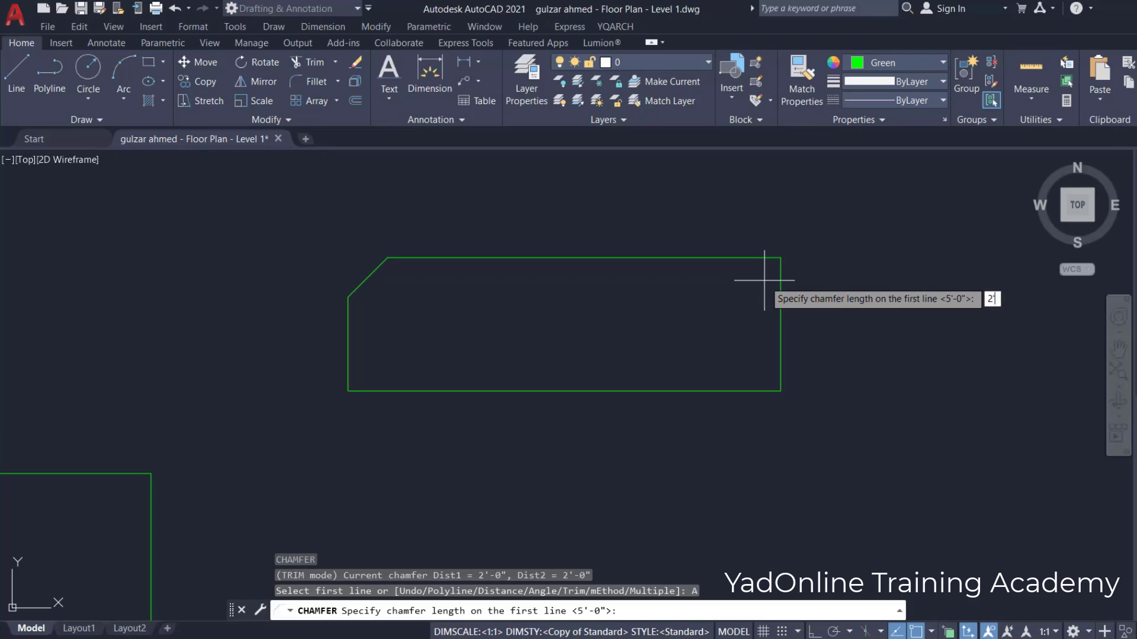
{"action": "type", "text": "2'"}
{"action": "key", "text": "Return"}
{"action": "key", "text": "Return"}
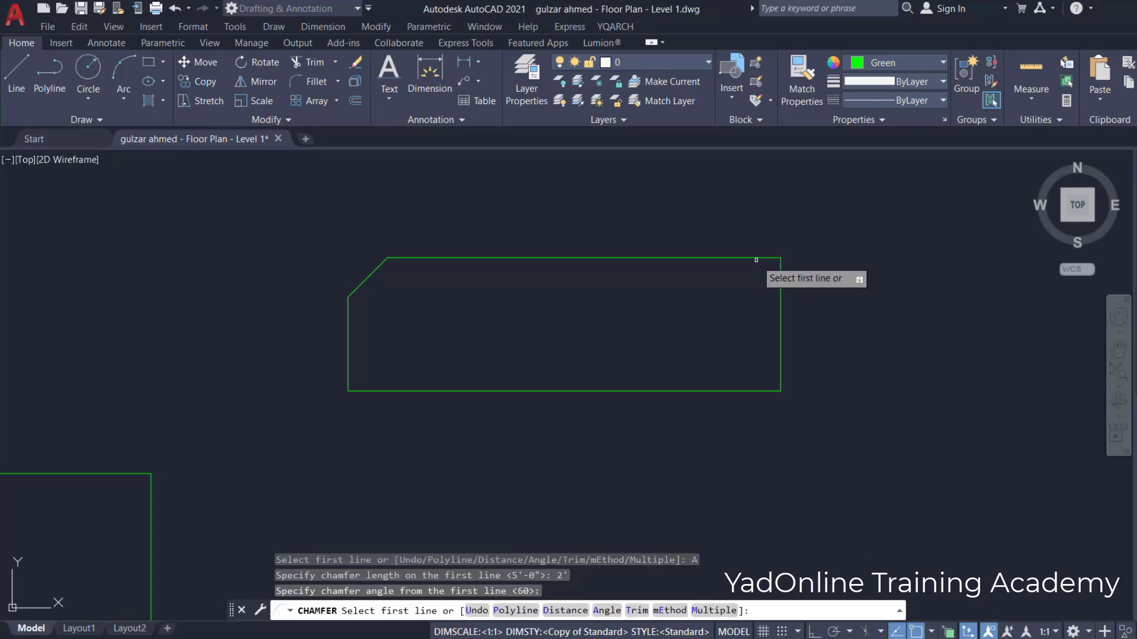
{"action": "left_click", "coordinate": [764, 258]}
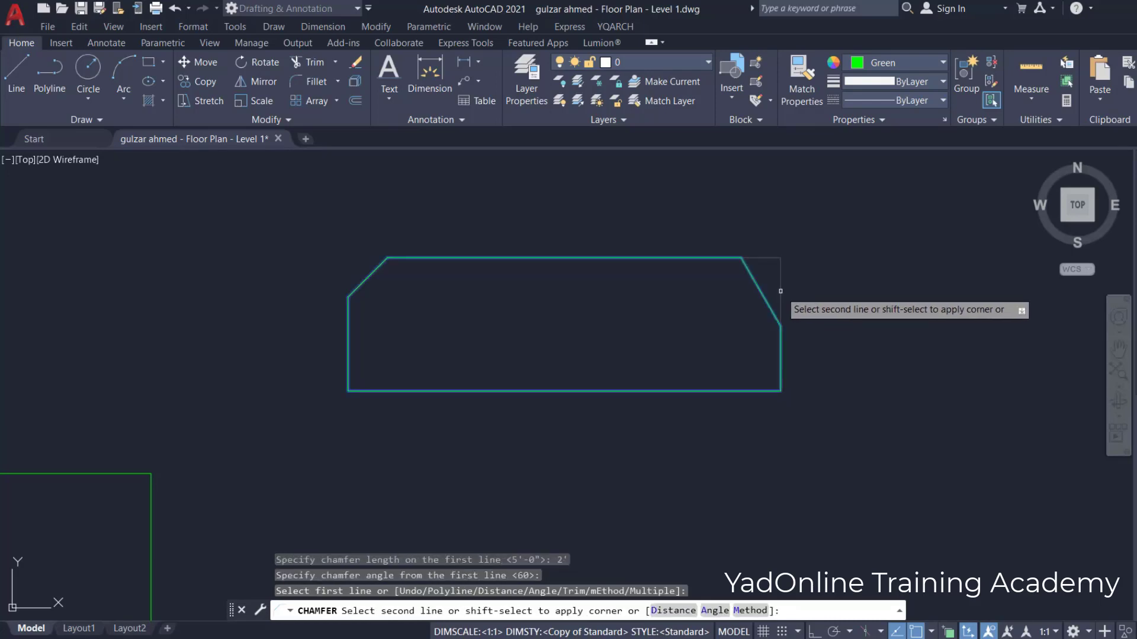
{"action": "left_click", "coordinate": [779, 278]}
{"action": "scroll", "coordinate": [759, 293], "scroll_direction": "up", "scroll_amount": 2}
{"action": "scroll", "coordinate": [760, 292], "scroll_direction": "up", "scroll_amount": 2}
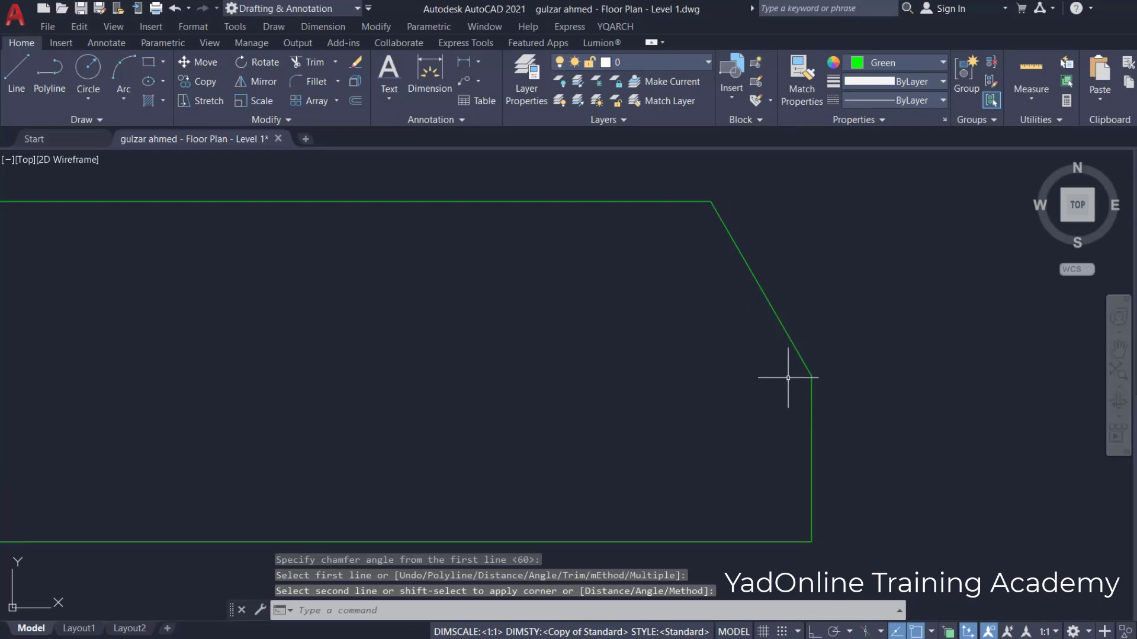
Draw a horizontal line outward to the right from the upper end of the angled chamfer, extending the top edge.
{"action": "scroll", "coordinate": [788, 378], "scroll_direction": "down", "scroll_amount": 4}
{"action": "scroll", "coordinate": [824, 349], "scroll_direction": "up", "scroll_amount": 2}
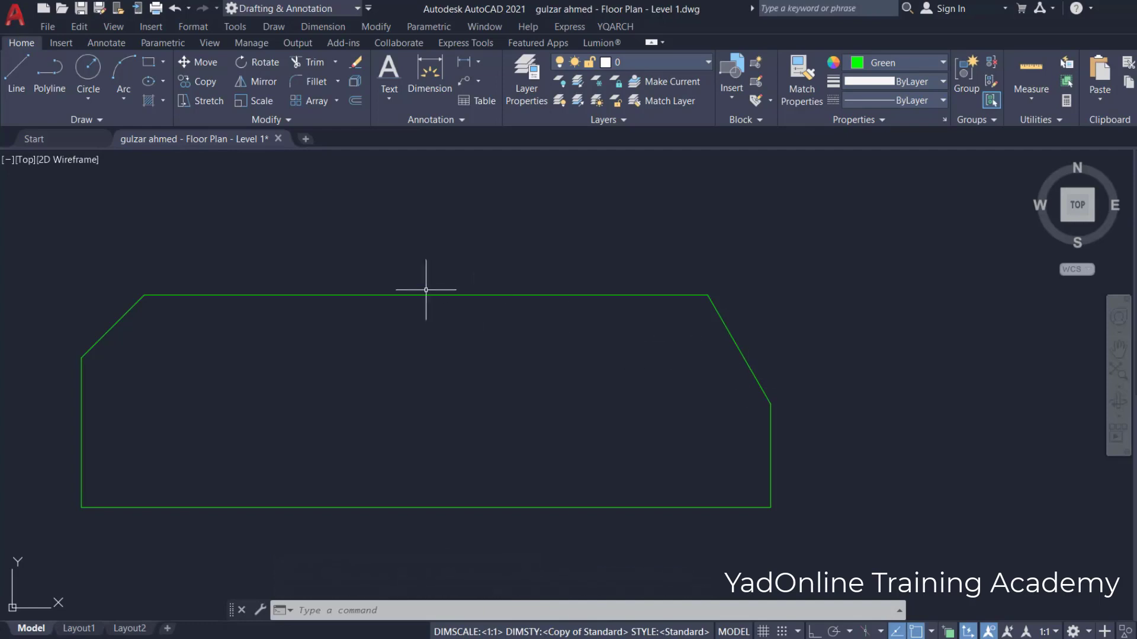
{"action": "left_click", "coordinate": [16, 76]}
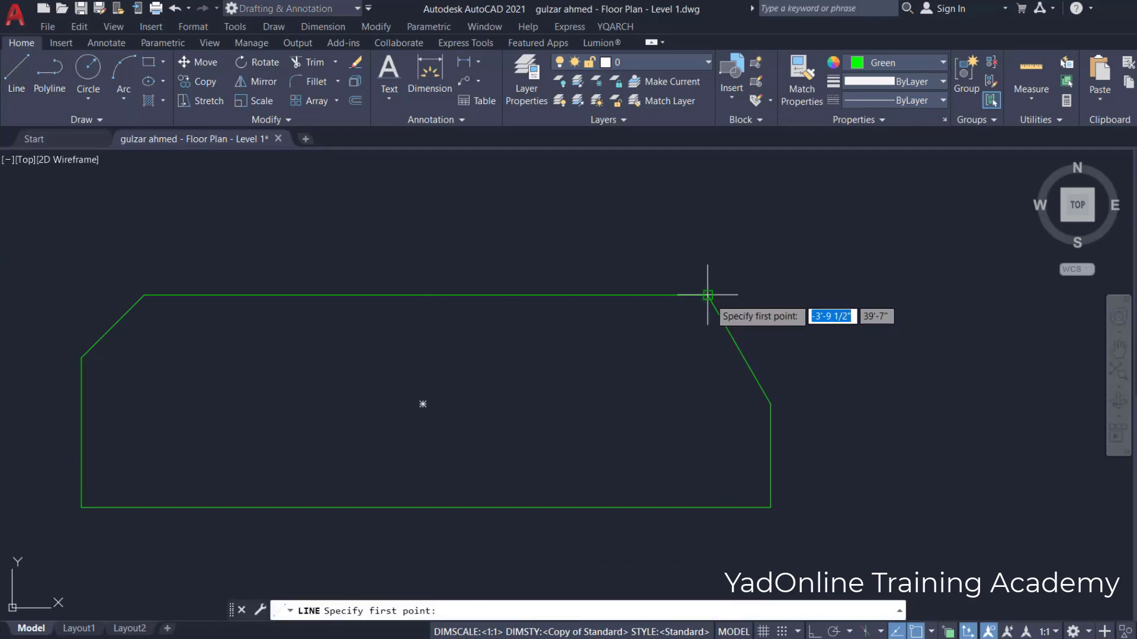
{"action": "left_click", "coordinate": [708, 295]}
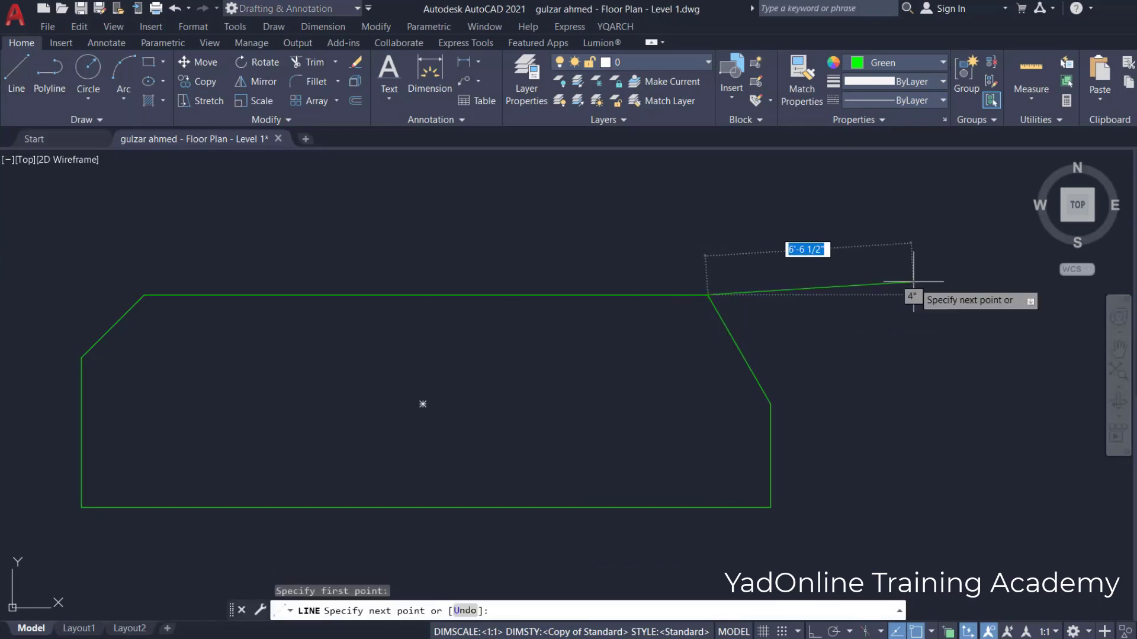
{"action": "left_click", "coordinate": [953, 294]}
{"action": "key", "text": "Escape"}
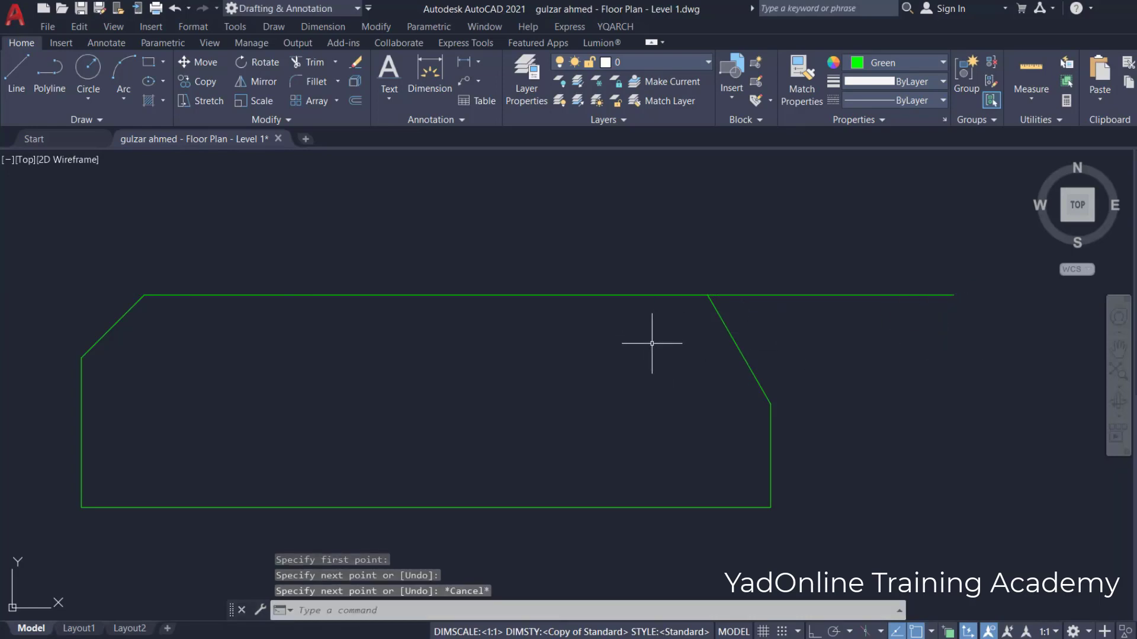
Add an angular dimension between the horizontal extension line and the chamfer edge, placing its arc outside the rectangle.
{"action": "type", "text": "DAN"}
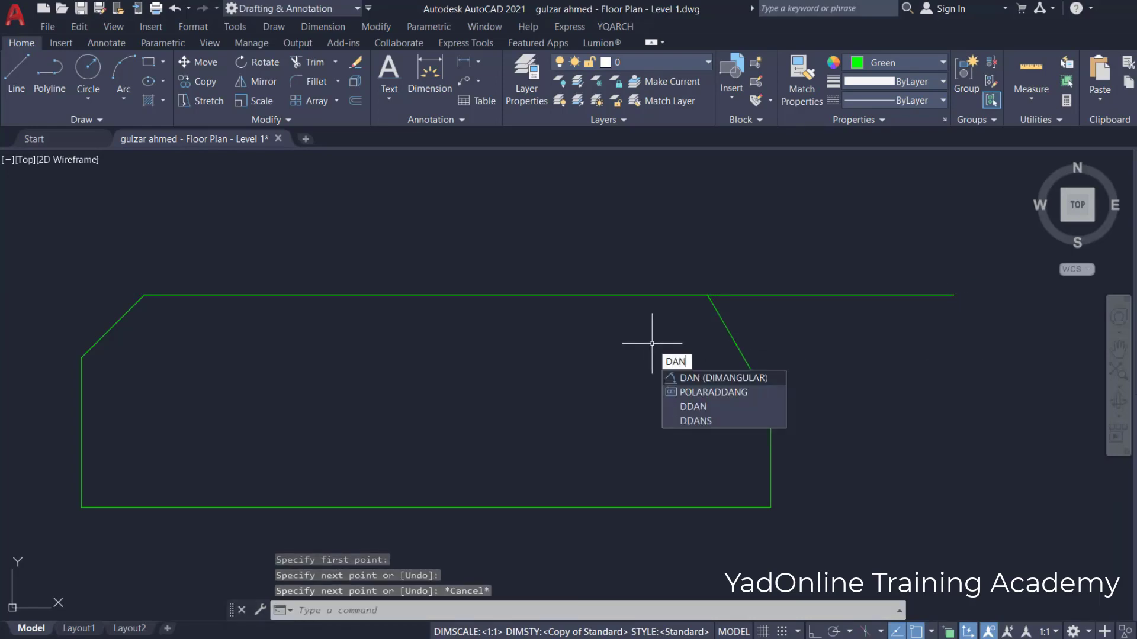
{"action": "key", "text": "Return"}
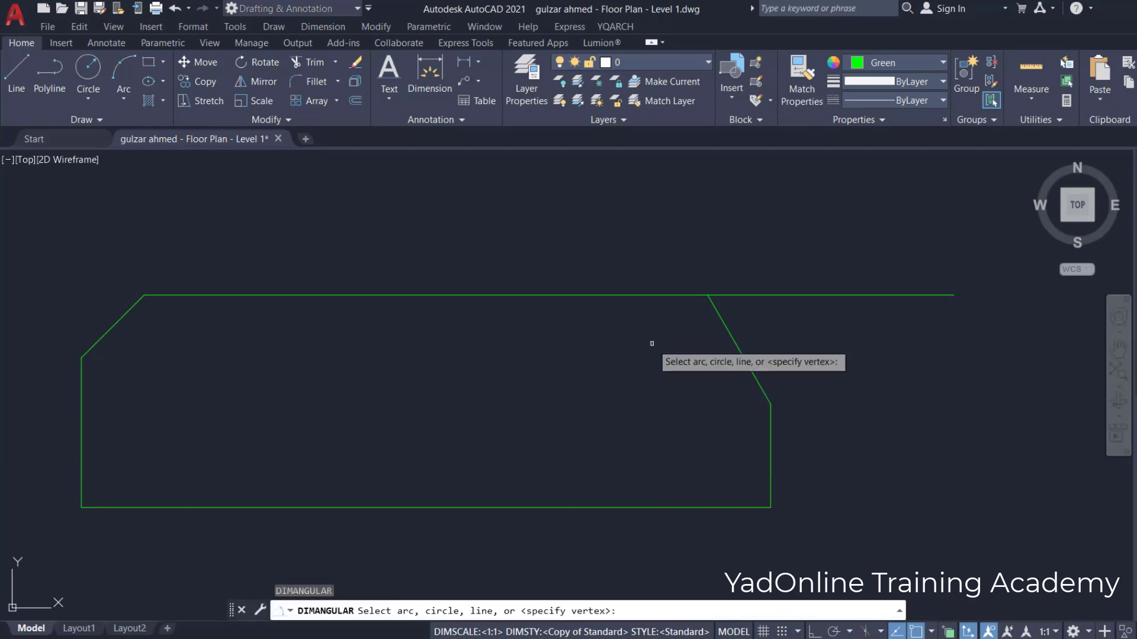
{"action": "left_click", "coordinate": [752, 295]}
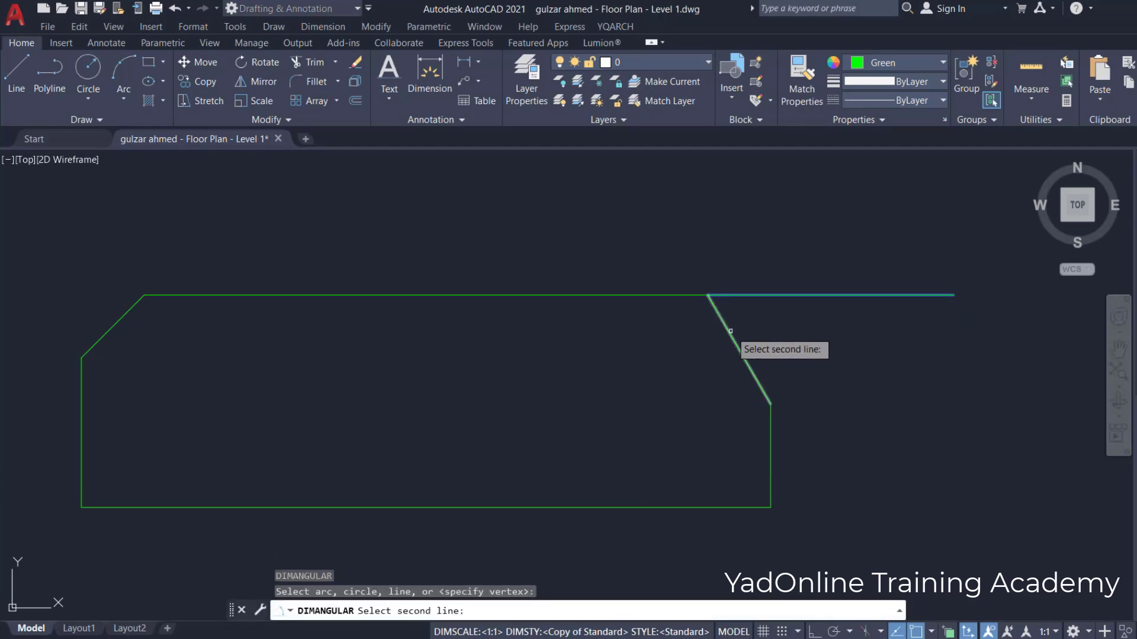
{"action": "left_click", "coordinate": [730, 331]}
{"action": "left_click", "coordinate": [910, 396]}
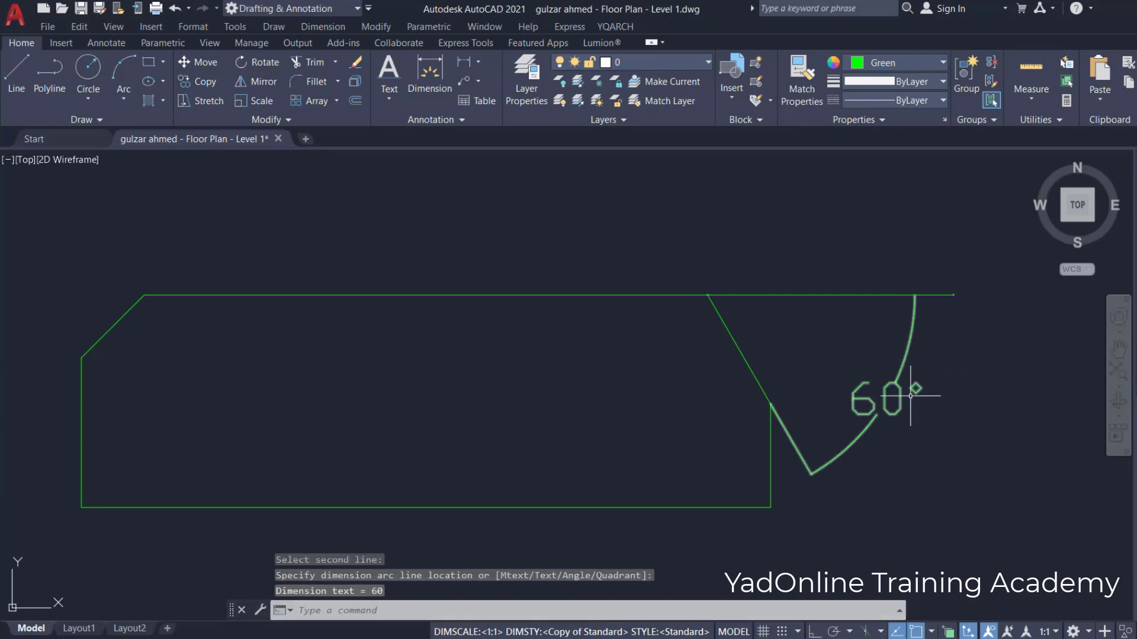
Examine the new chamfer angle dimension and all the dimensioned and chamfered shapes across the drawing.
{"action": "scroll", "coordinate": [911, 393], "scroll_direction": "up", "scroll_amount": 8}
{"action": "scroll", "coordinate": [875, 393], "scroll_direction": "down", "scroll_amount": 14}
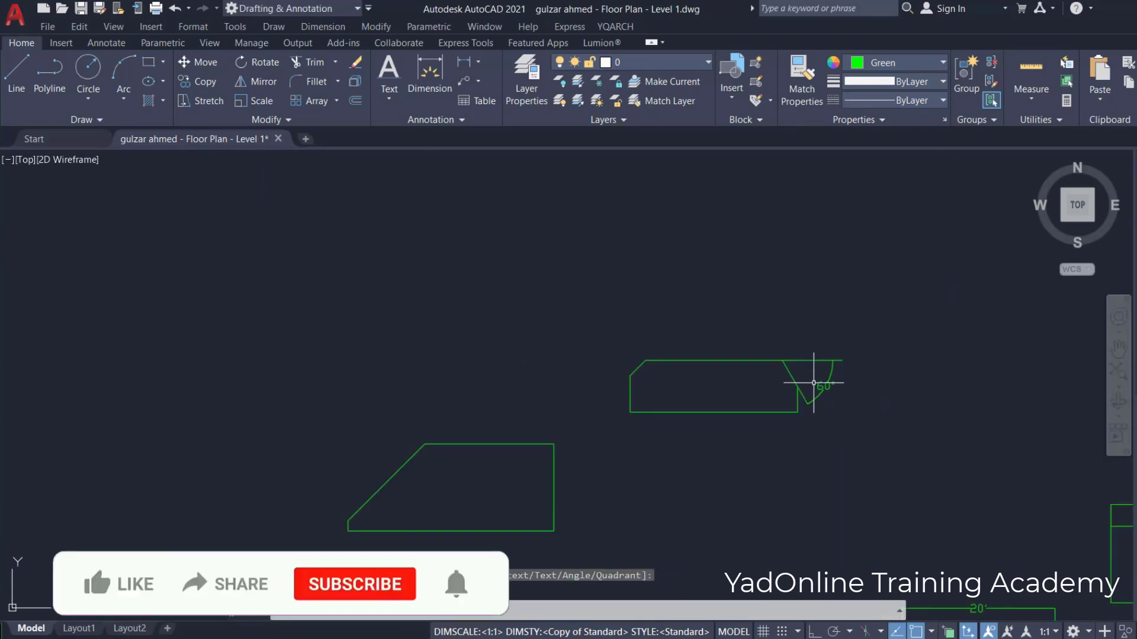
{"action": "scroll", "coordinate": [814, 383], "scroll_direction": "down", "scroll_amount": 3}
{"action": "scroll", "coordinate": [538, 375], "scroll_direction": "down", "scroll_amount": 3}
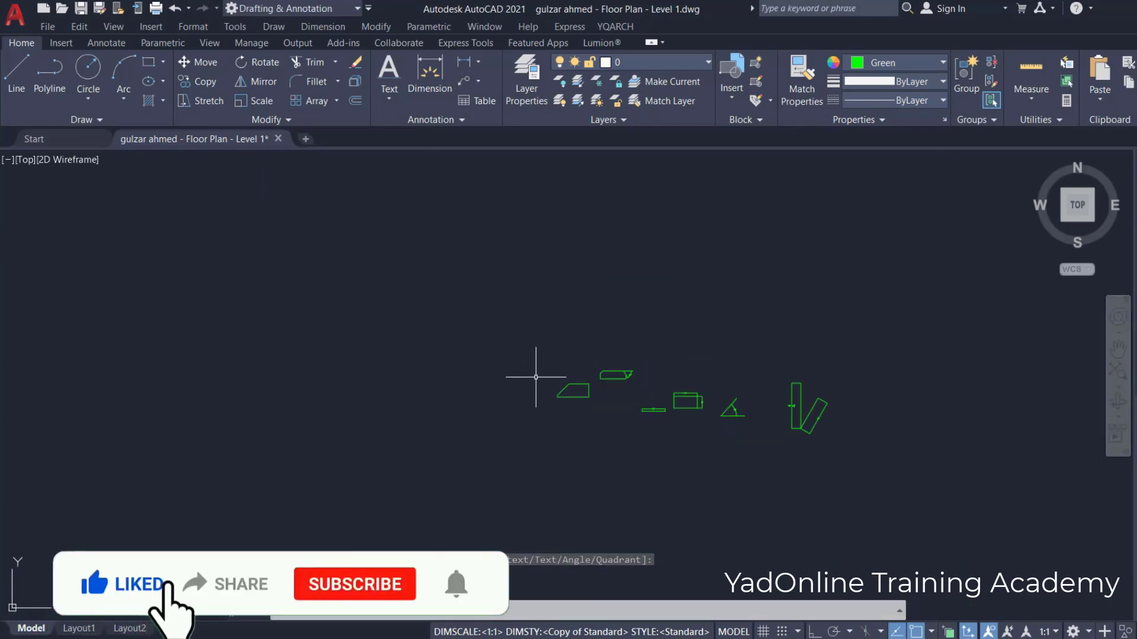
{"action": "scroll", "coordinate": [863, 399], "scroll_direction": "up", "scroll_amount": 4}
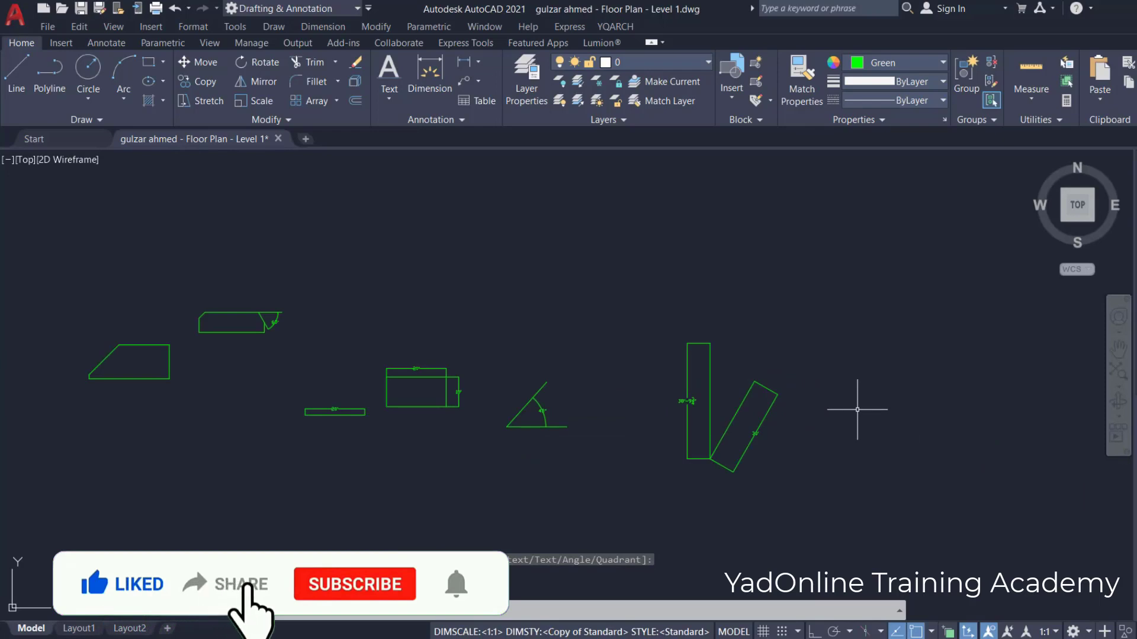
{"action": "scroll", "coordinate": [860, 406], "scroll_direction": "down", "scroll_amount": 2}
{"action": "scroll", "coordinate": [808, 429], "scroll_direction": "up", "scroll_amount": 4}
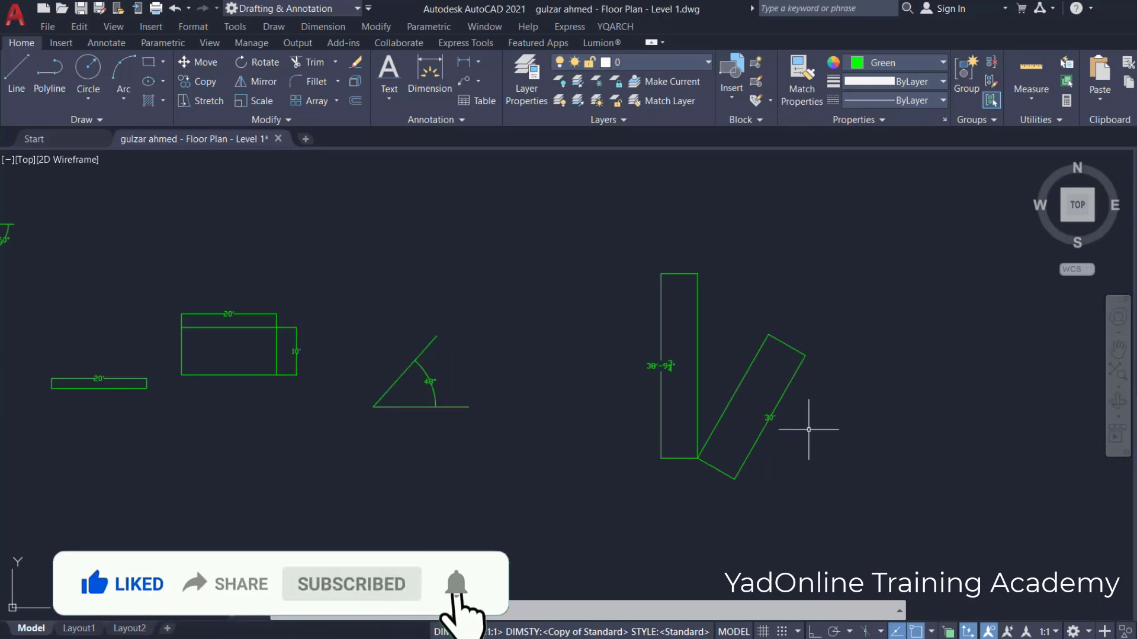
{"action": "scroll", "coordinate": [808, 429], "scroll_direction": "down", "scroll_amount": 2}
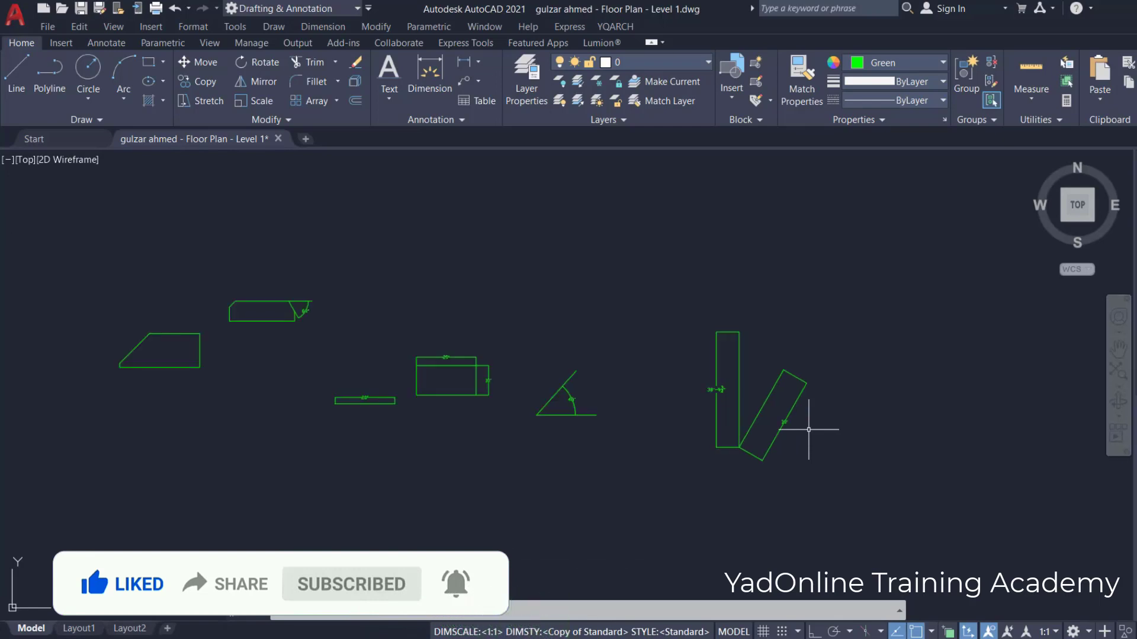
{"action": "scroll", "coordinate": [574, 376], "scroll_direction": "up", "scroll_amount": 4}
{"action": "scroll", "coordinate": [624, 330], "scroll_direction": "up", "scroll_amount": 2}
{"action": "scroll", "coordinate": [611, 365], "scroll_direction": "down", "scroll_amount": 4}
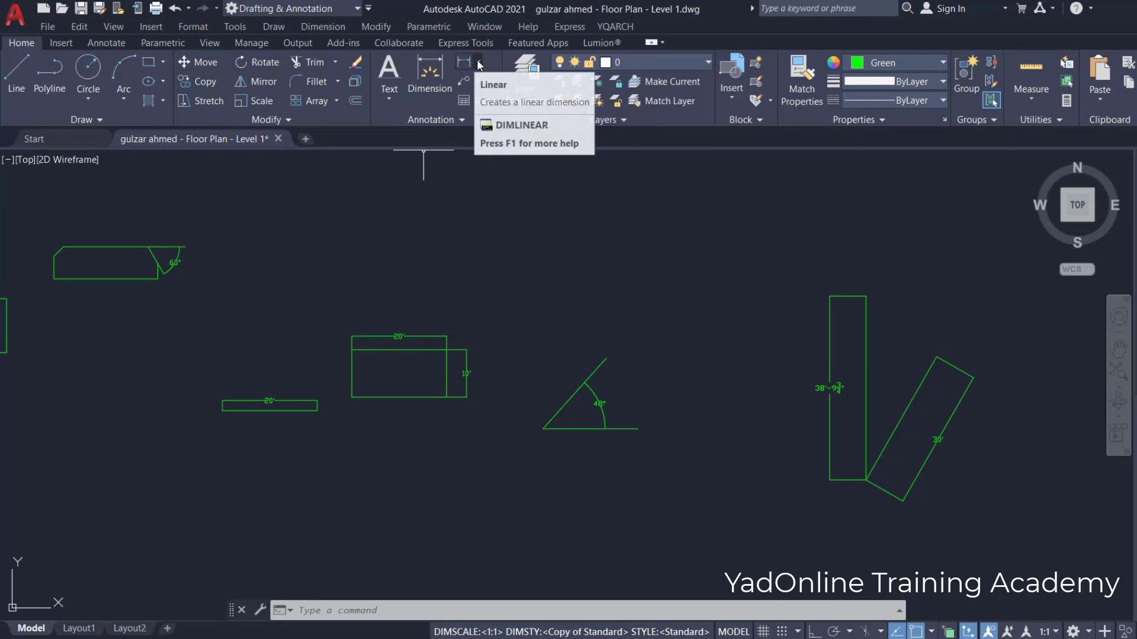
Show the available dimension types, from Linear to Jogged.
{"action": "left_click", "coordinate": [478, 61]}
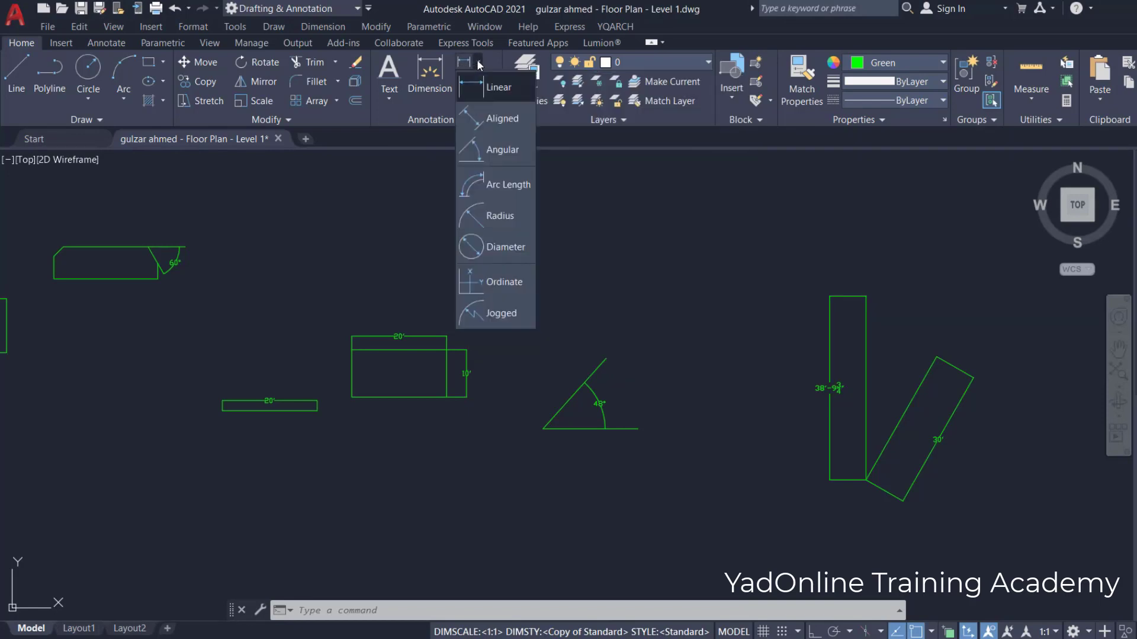